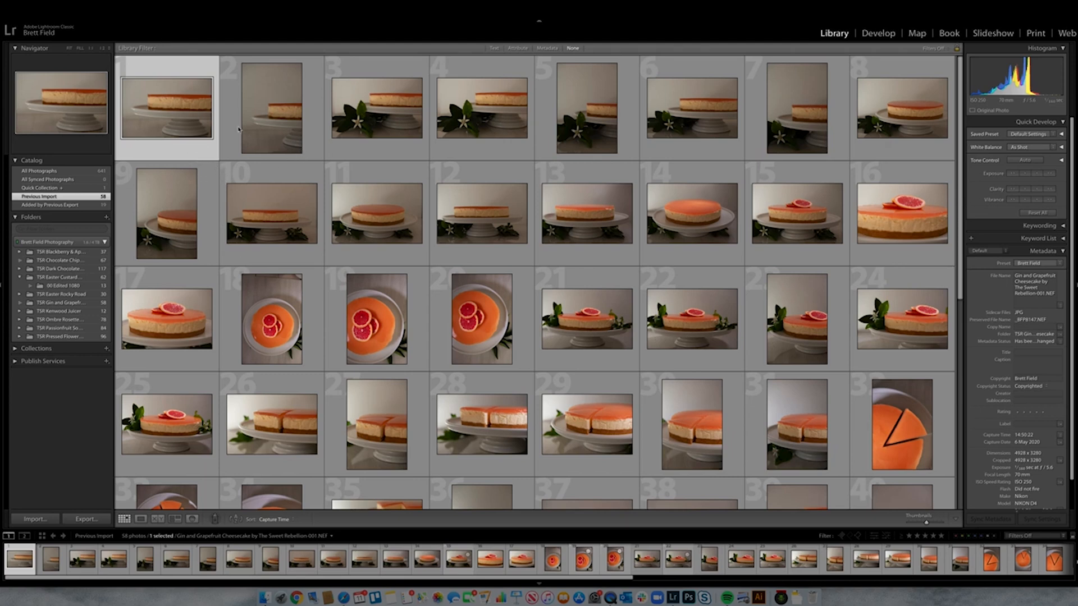
Flag photos 1, 2, 3, 5 and 8 of the cheesecake shoot as picks.
{"action": "key", "text": "p"}
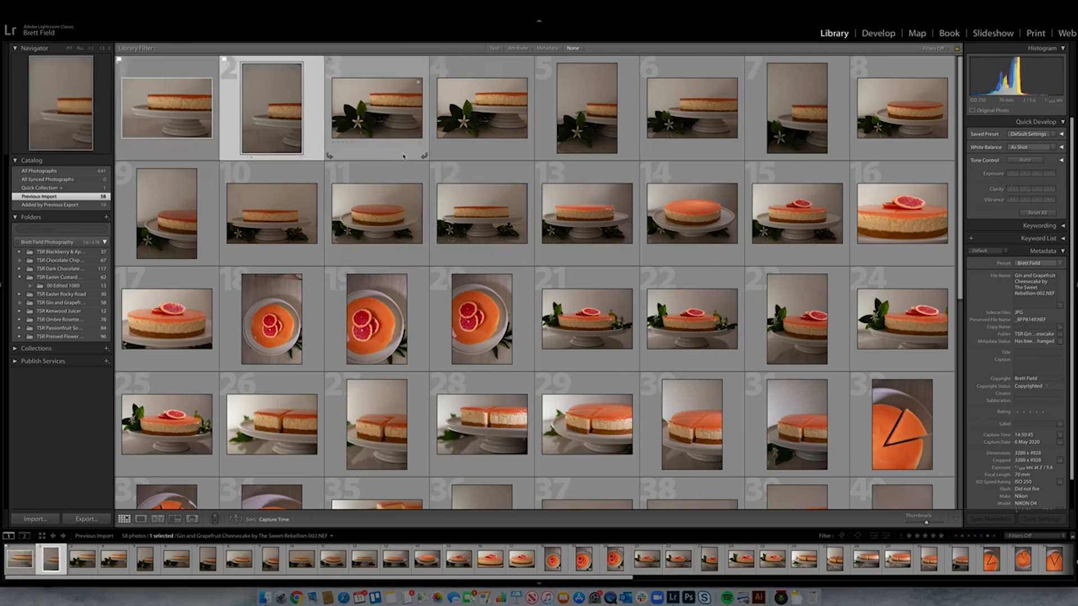
{"action": "key", "text": "p"}
{"action": "key", "text": "p"}
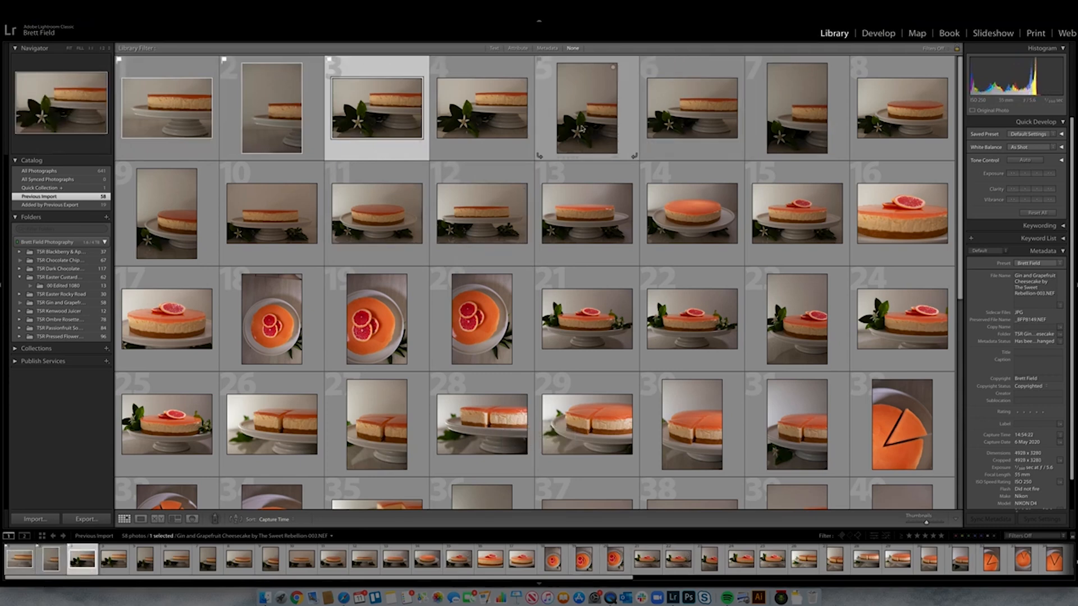
{"action": "left_click", "coordinate": [625, 150]}
{"action": "key", "text": "p"}
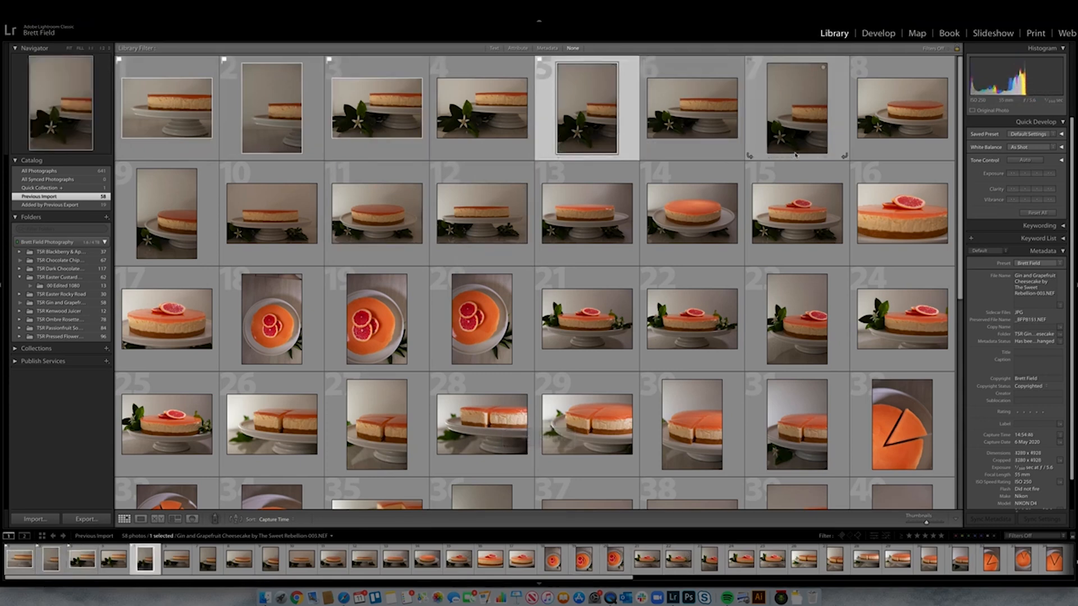
{"action": "left_click", "coordinate": [867, 149]}
{"action": "key", "text": "p"}
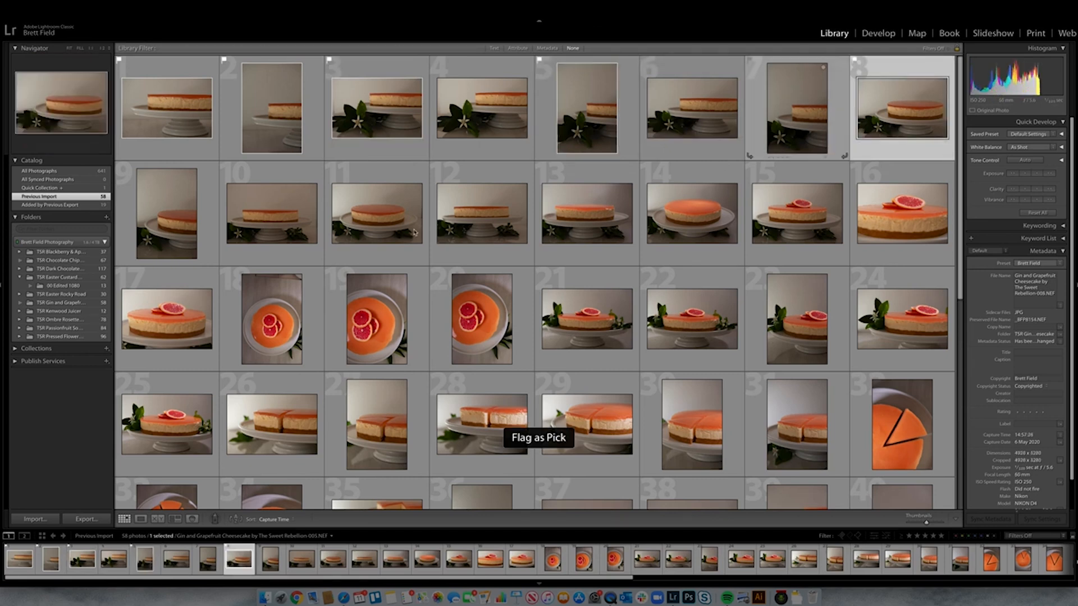
Flag photos 9, 10, 13, 14, 15 and 16 in the second row as picks.
{"action": "left_click", "coordinate": [210, 239]}
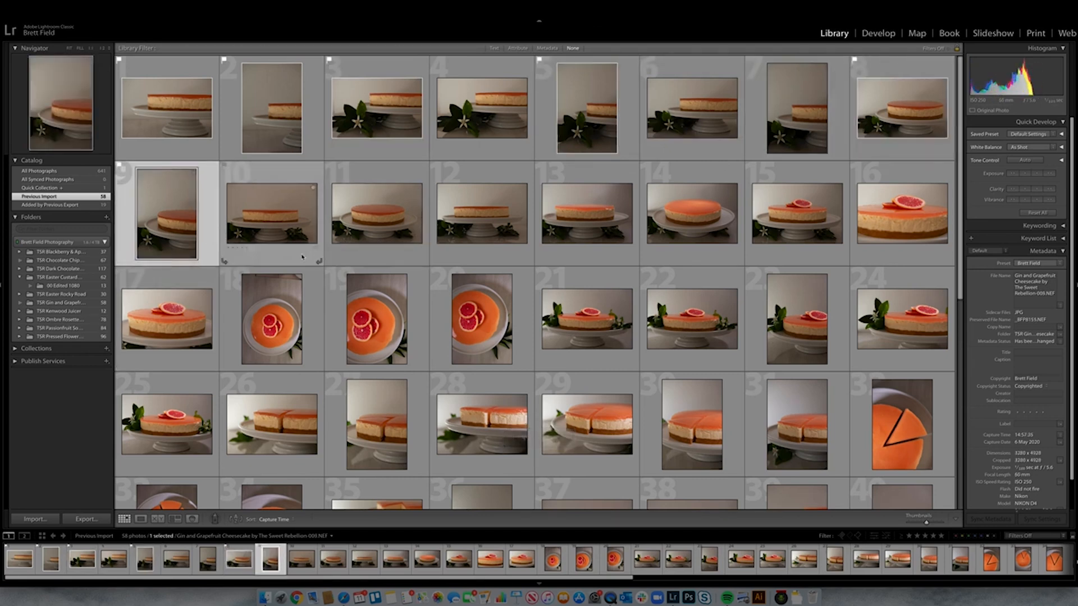
{"action": "left_click", "coordinate": [303, 257]}
{"action": "key", "text": "p"}
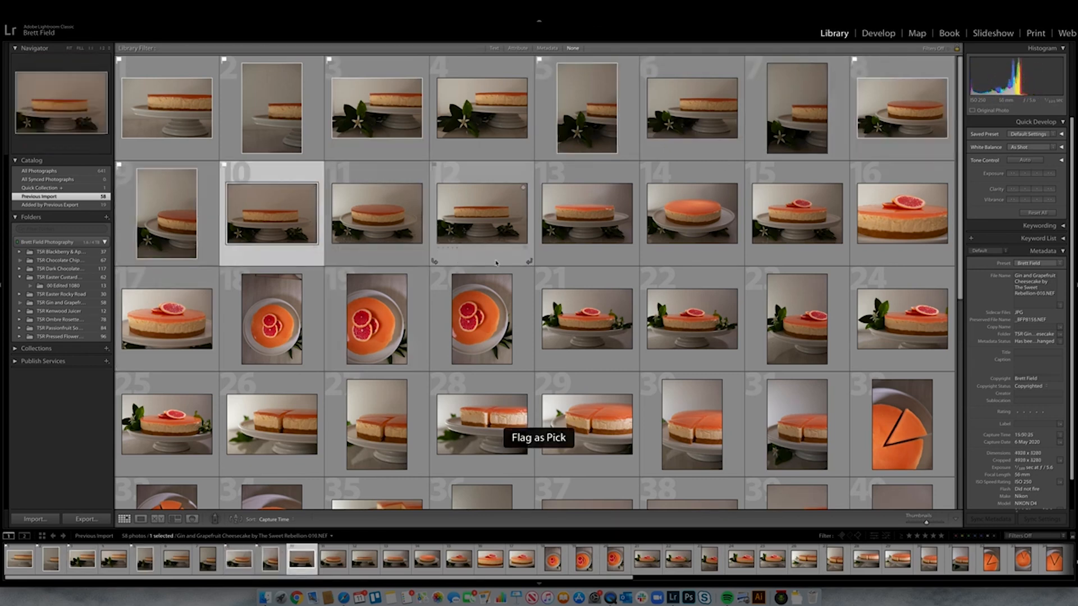
{"action": "left_click", "coordinate": [573, 256]}
{"action": "key", "text": "p"}
{"action": "left_click", "coordinate": [708, 255]}
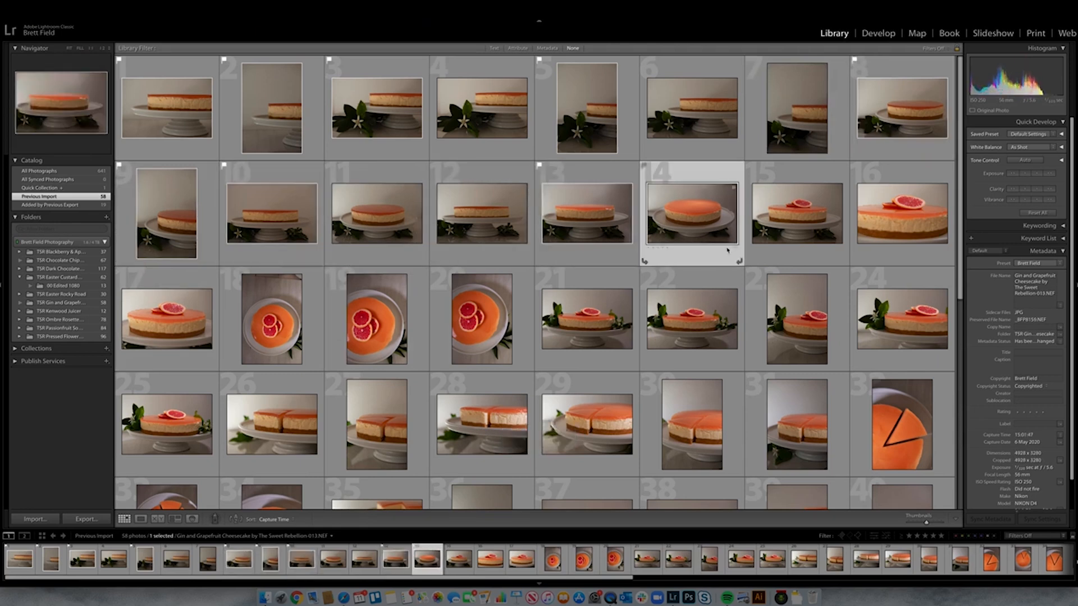
{"action": "key", "text": "p"}
{"action": "key", "text": "Right"}
{"action": "key", "text": "p"}
{"action": "key", "text": "Right"}
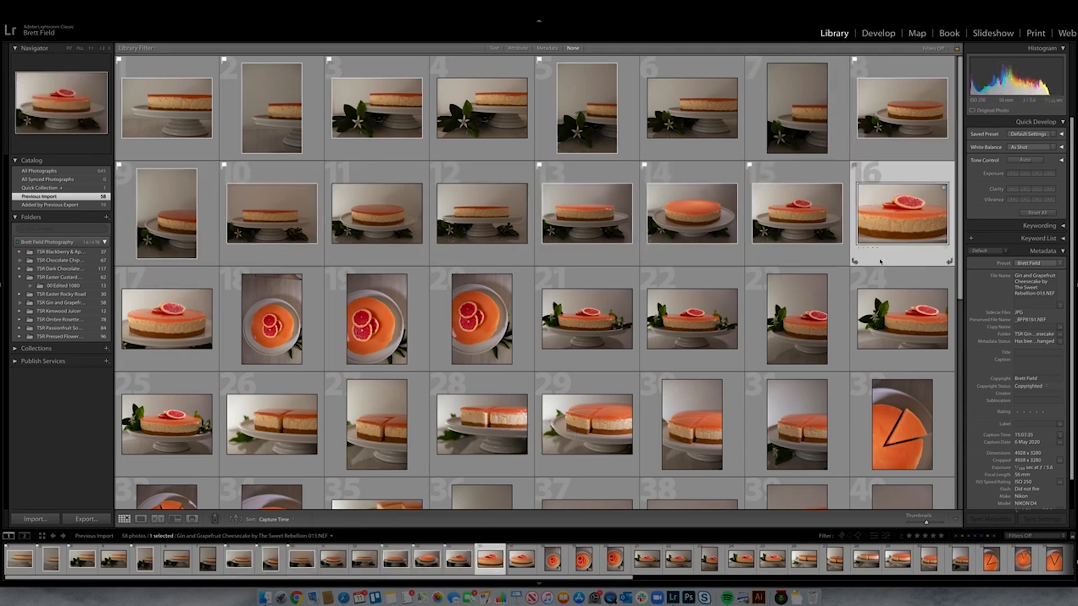
{"action": "key", "text": "p"}
{"action": "key", "text": "Right"}
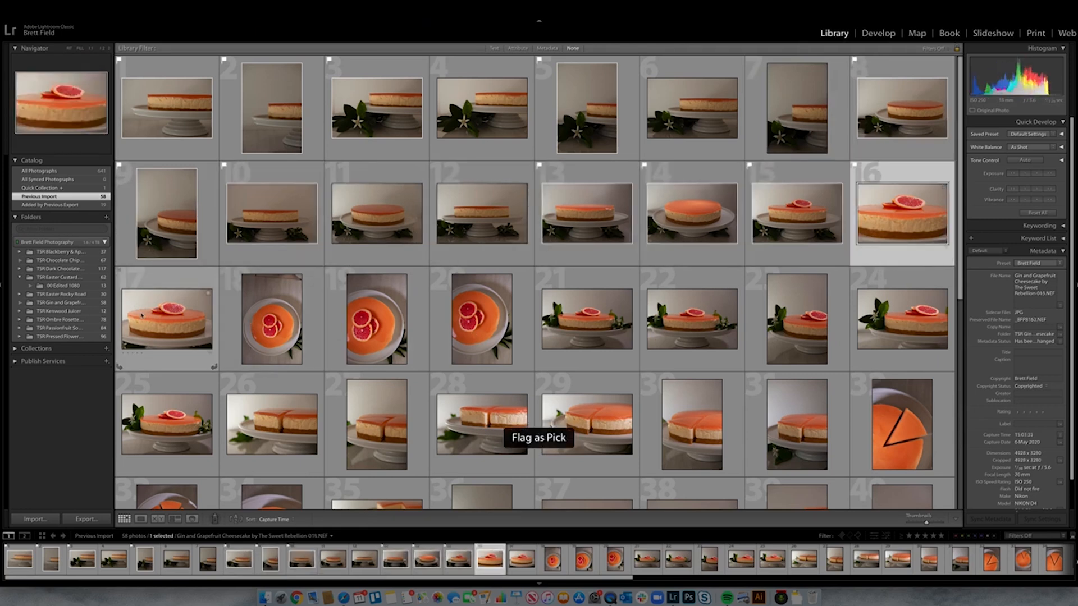
Flag the grapefruit-topped cheesecake photos 17, 20, 22, 23, 24 and 25 as picks.
{"action": "left_click", "coordinate": [190, 367]}
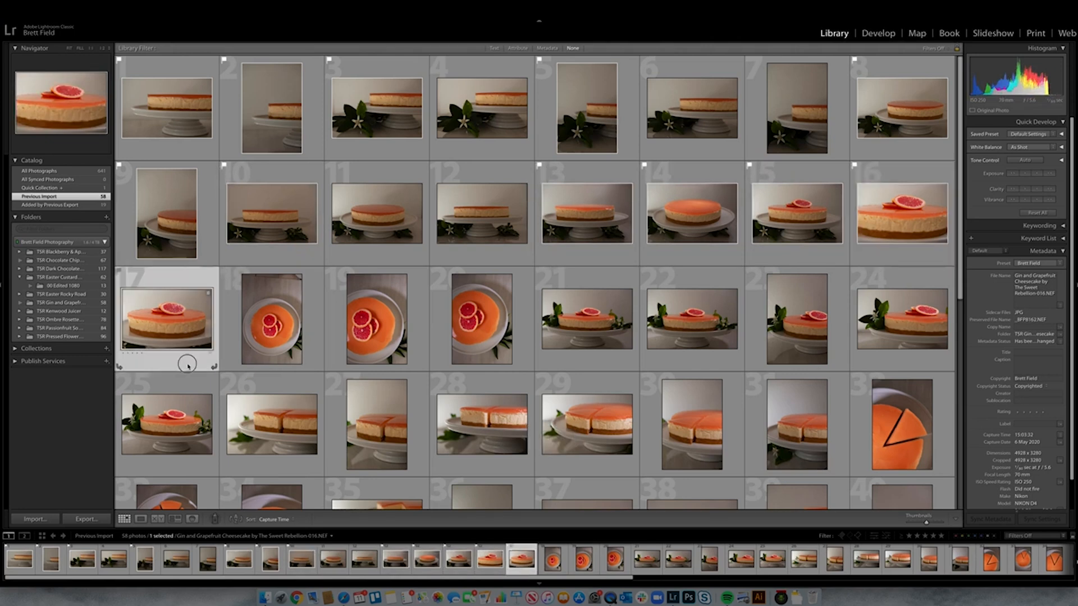
{"action": "left_click", "coordinate": [437, 342]}
{"action": "key", "text": "p"}
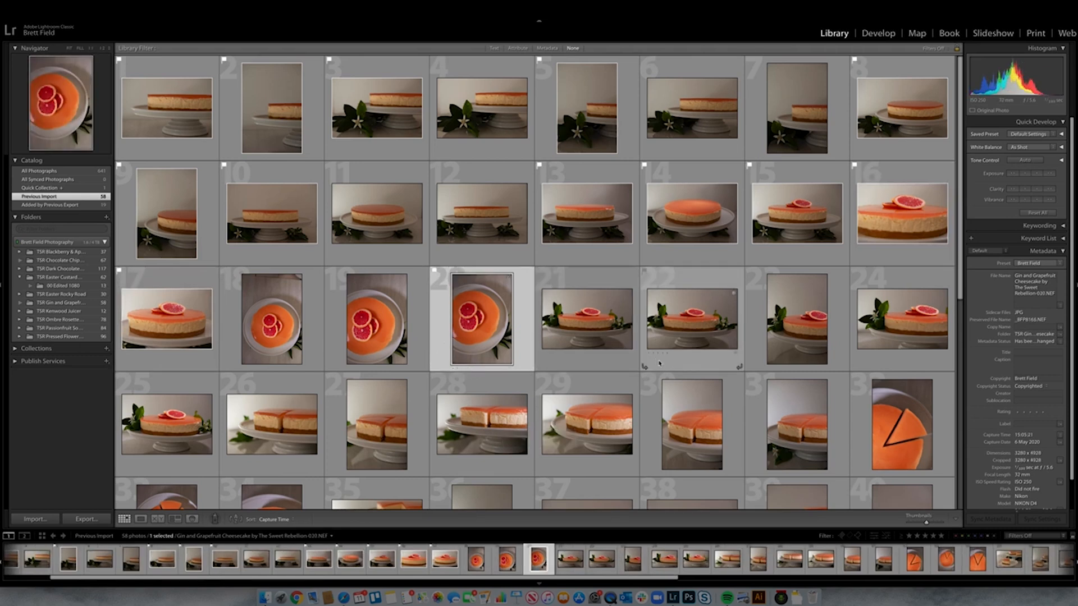
{"action": "left_click", "coordinate": [697, 353]}
{"action": "key", "text": "p"}
{"action": "left_click", "coordinate": [840, 346]}
{"action": "key", "text": "p"}
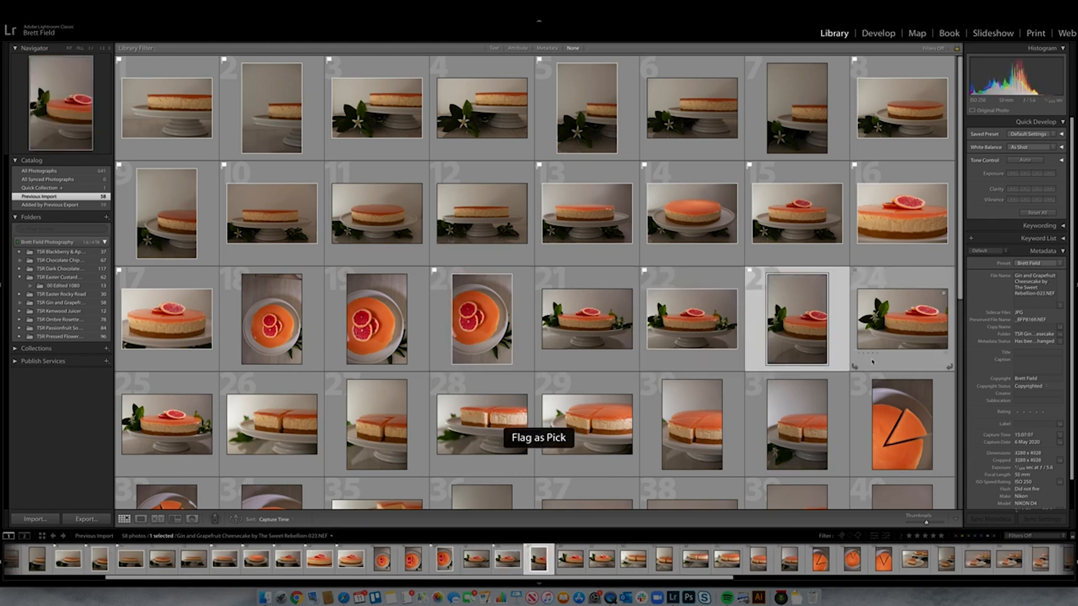
{"action": "key", "text": "Right"}
{"action": "key", "text": "p"}
{"action": "left_click", "coordinate": [181, 464]}
{"action": "key", "text": "p"}
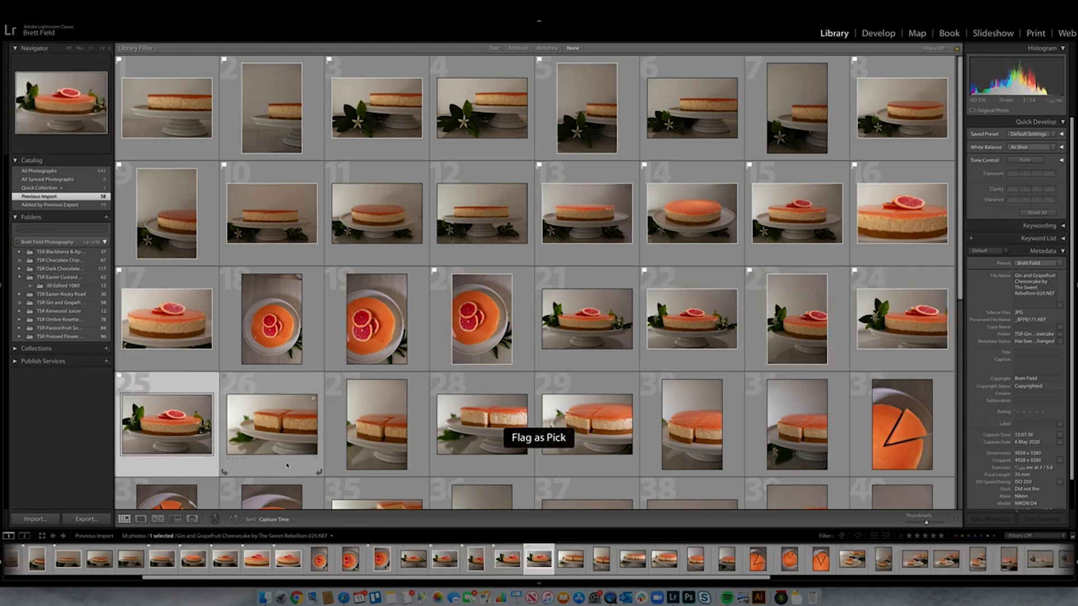
Flag the sliced-cheesecake photos 26, 27, 28, 30 and 31 as picks.
{"action": "left_click", "coordinate": [292, 465]}
{"action": "key", "text": "p"}
{"action": "left_click", "coordinate": [416, 449]}
{"action": "key", "text": "p"}
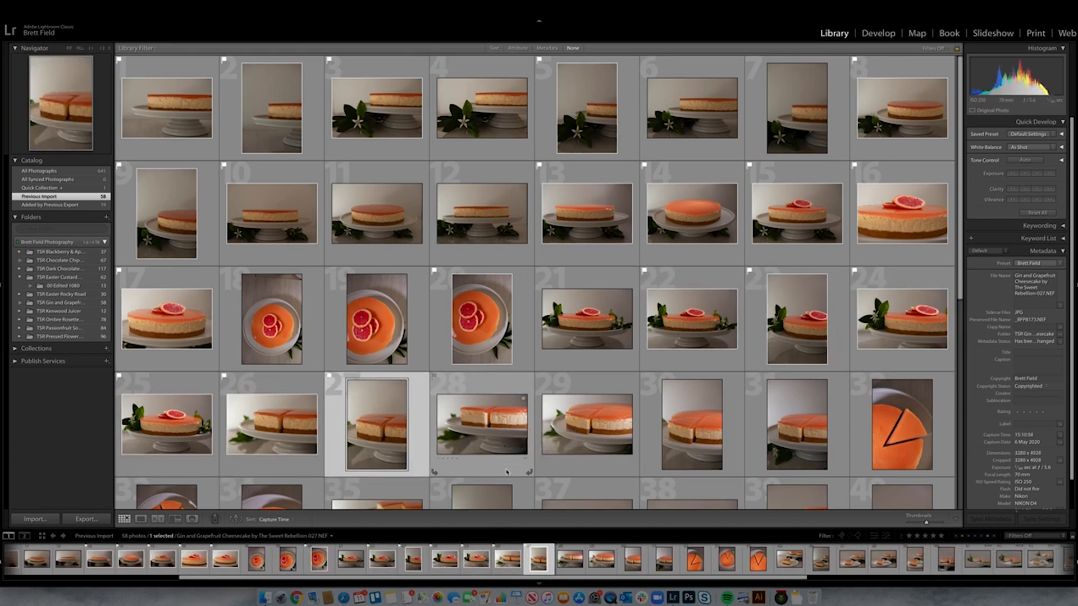
{"action": "left_click", "coordinate": [508, 471]}
{"action": "key", "text": "p"}
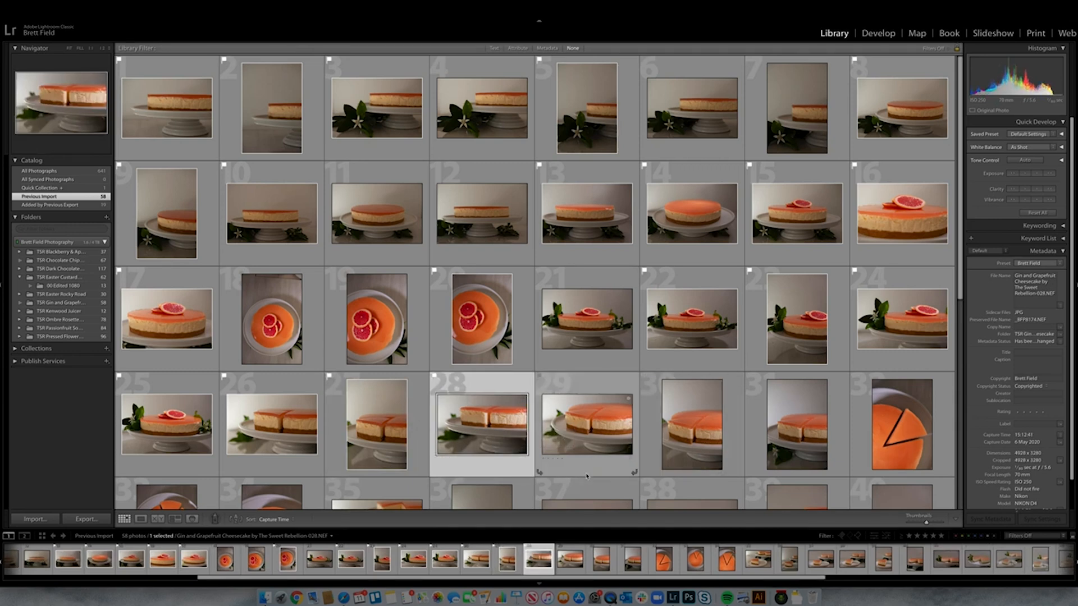
{"action": "left_click", "coordinate": [741, 456]}
{"action": "left_click", "coordinate": [757, 449]}
{"action": "key", "text": "p"}
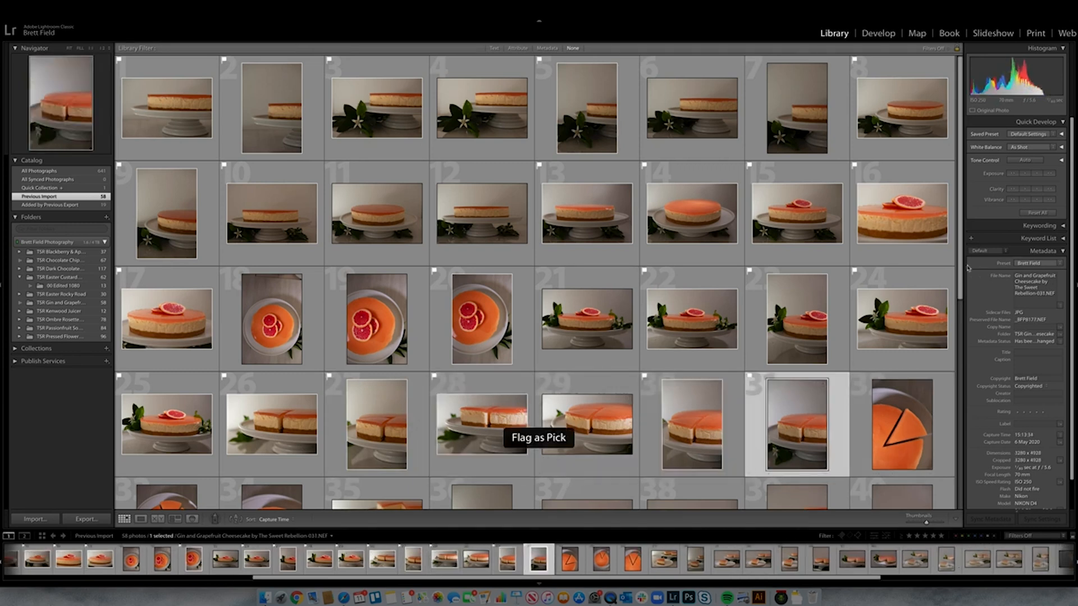
Flag overhead photos 32, 33 and 34 and slice photos 36, 37 and 39 as picks.
{"action": "scroll", "coordinate": [961, 308], "scroll_direction": "down", "scroll_amount": 3}
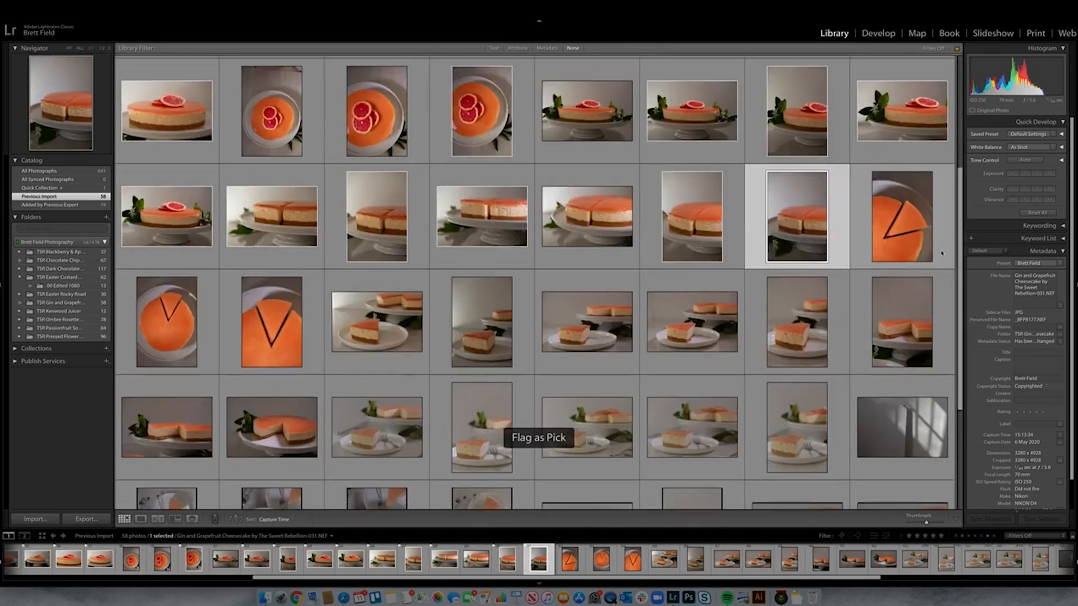
{"action": "left_click", "coordinate": [945, 236]}
{"action": "key", "text": "p"}
{"action": "left_click", "coordinate": [196, 348]}
{"action": "key", "text": "p"}
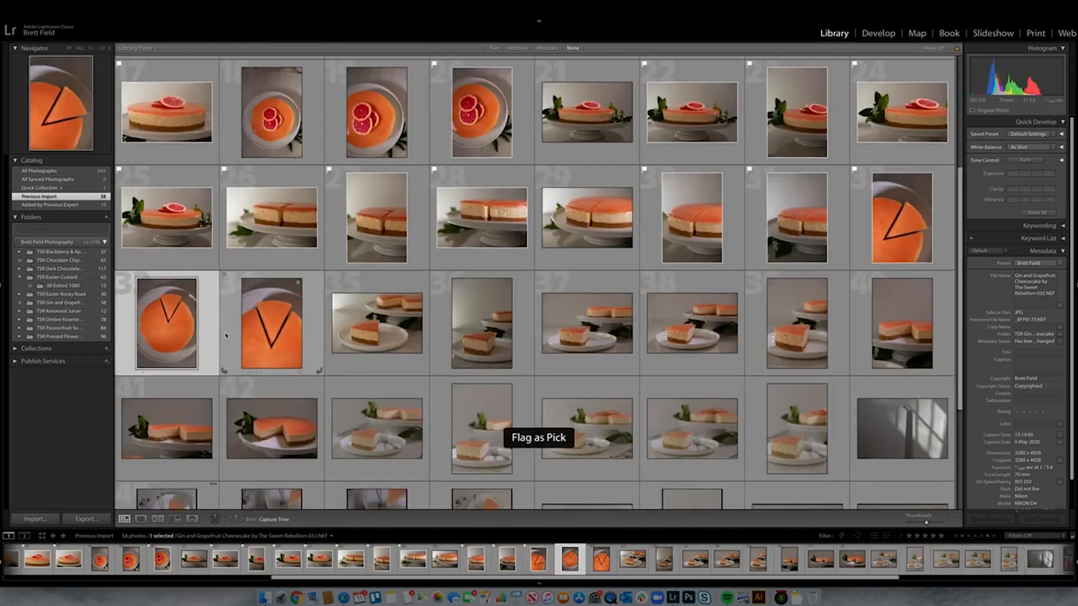
{"action": "left_click", "coordinate": [308, 358]}
{"action": "key", "text": "p"}
{"action": "left_click", "coordinate": [584, 363]}
{"action": "key", "text": "p"}
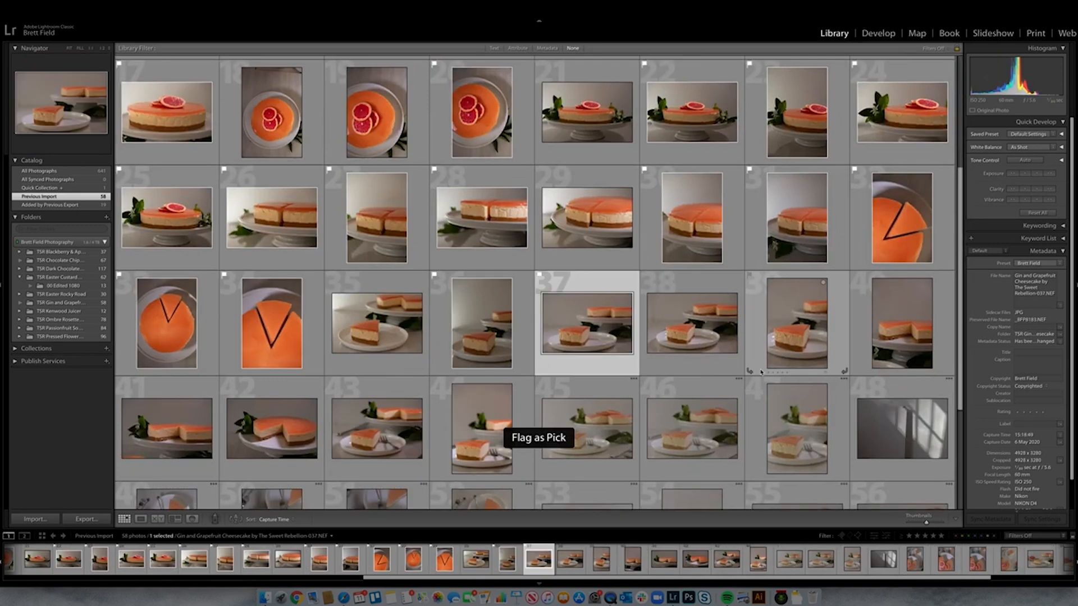
{"action": "left_click", "coordinate": [767, 369]}
{"action": "key", "text": "p"}
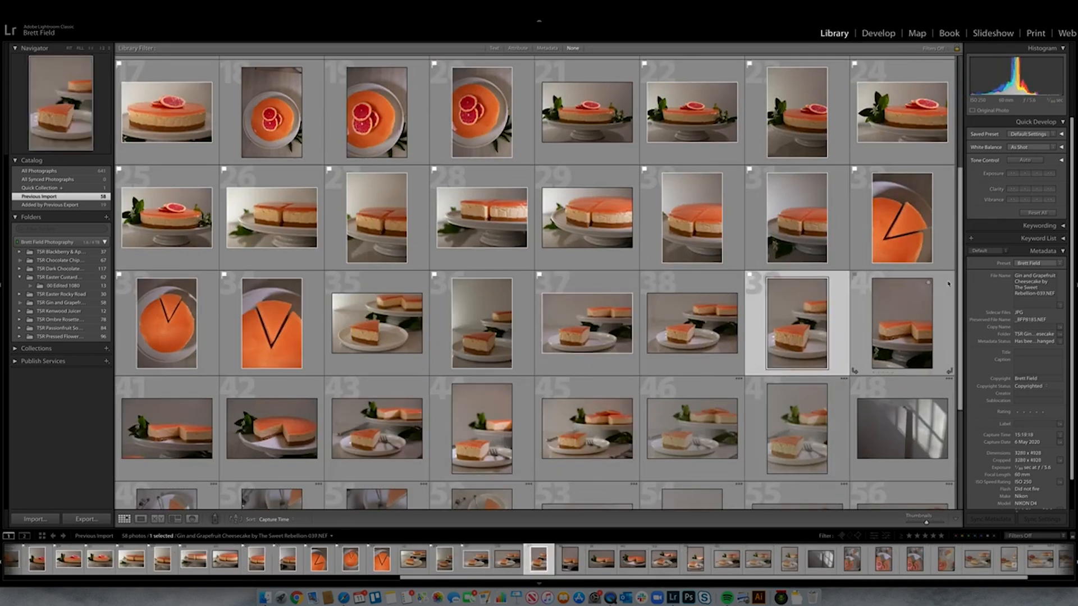
{"action": "left_click_drag", "start_coordinate": [962, 297], "coordinate": [953, 385]}
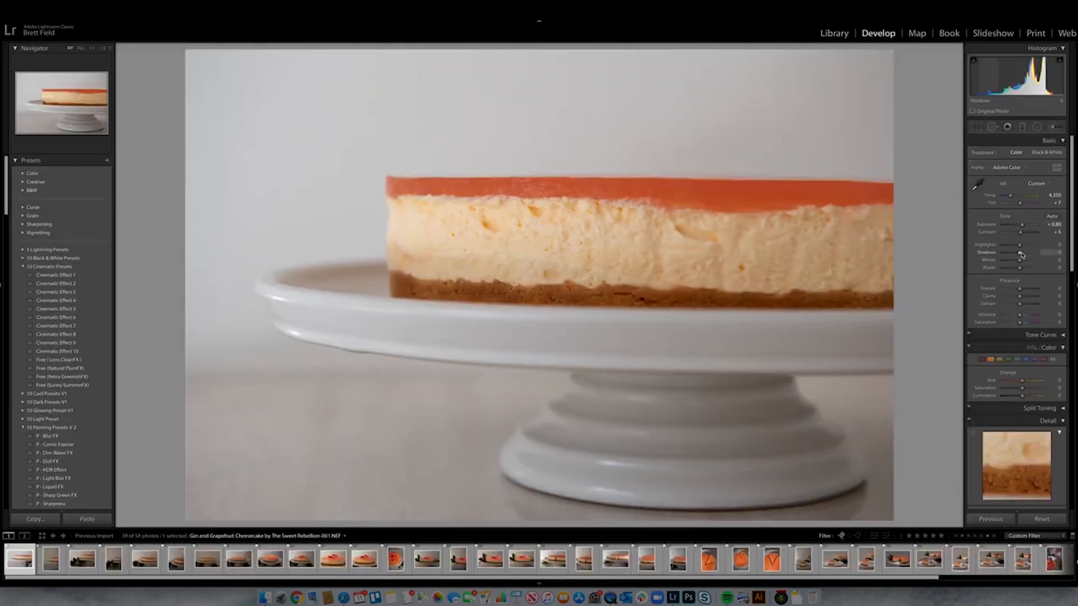
Set the first photo's Exposure to +0.90, Highlights +21, Shadows +47, Whites +30, Blacks +75 and Texture to -10.
{"action": "mouse_move", "coordinate": [1021, 251]}
{"action": "left_mouse_down"}
{"action": "mouse_move", "coordinate": [1034, 270]}
{"action": "mouse_move", "coordinate": [1023, 245]}
{"action": "left_mouse_up"}
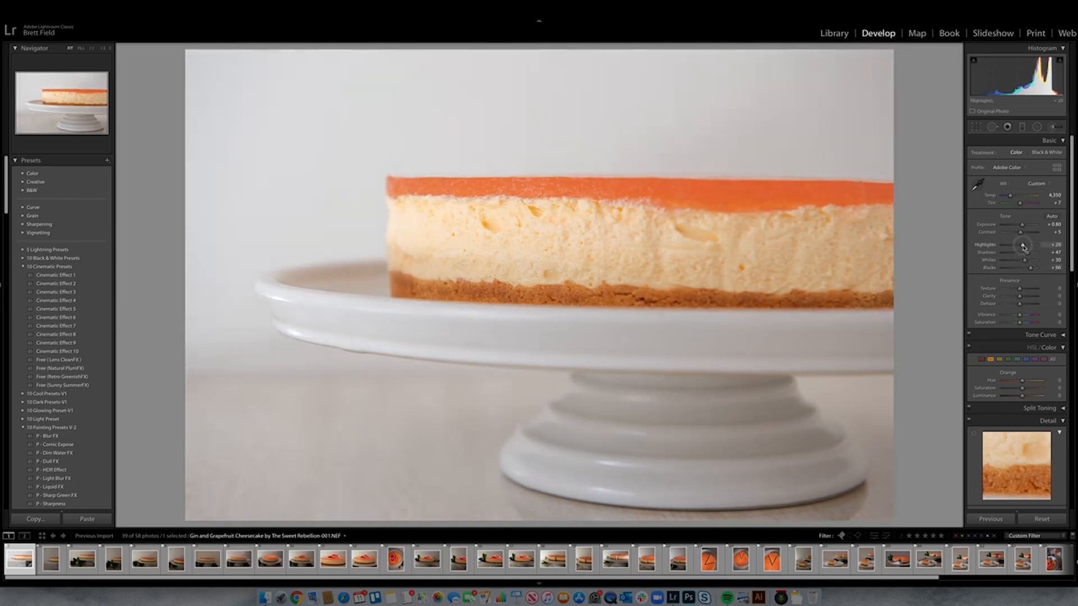
{"action": "left_click_drag", "start_coordinate": [1023, 228], "coordinate": [1024, 227]}
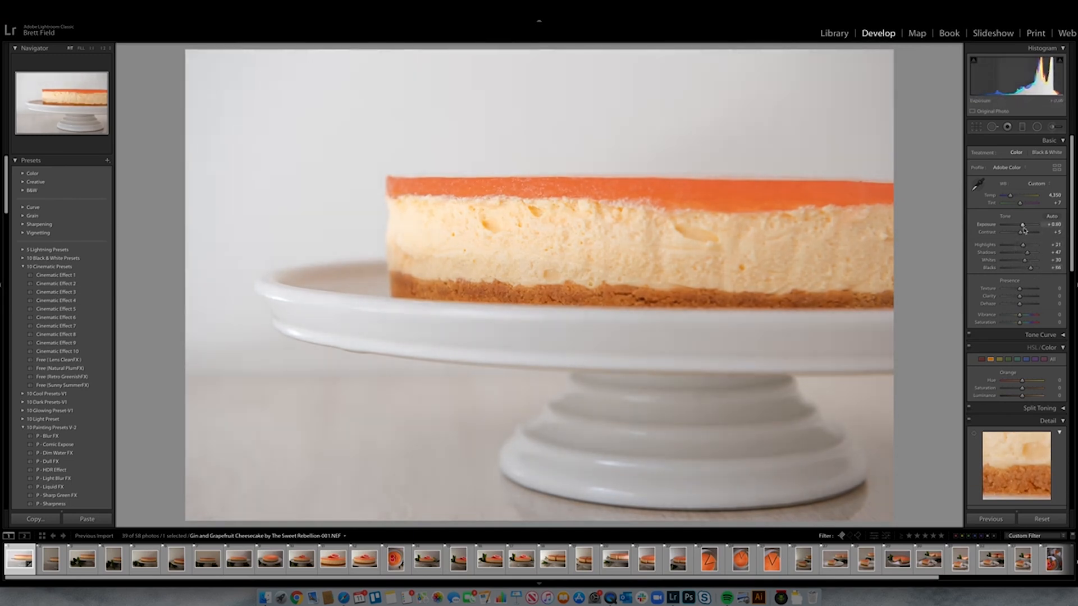
{"action": "left_click_drag", "start_coordinate": [1032, 269], "coordinate": [1034, 270]}
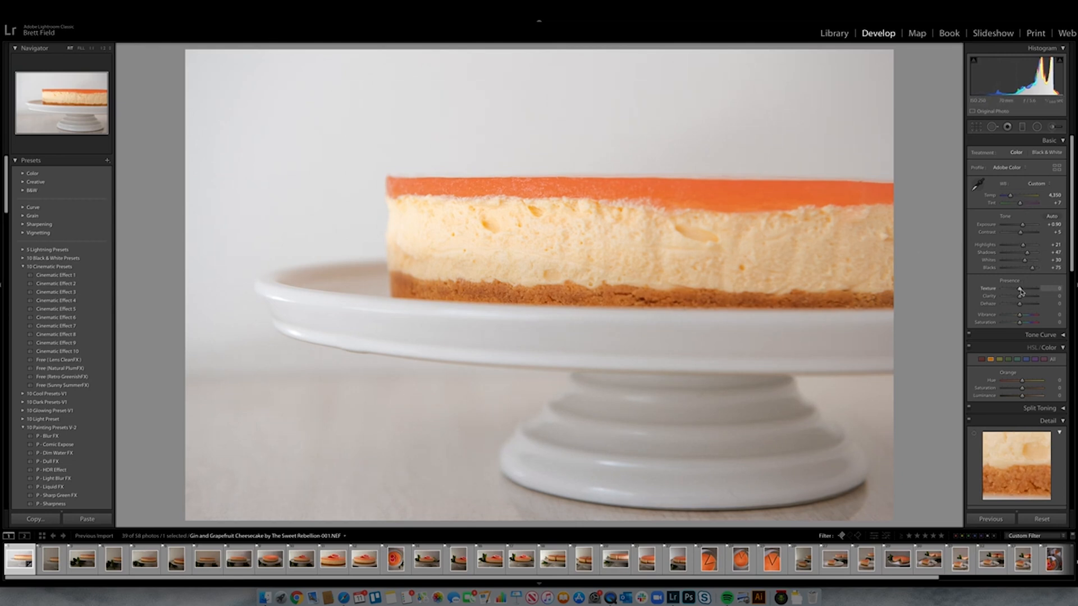
{"action": "left_click_drag", "start_coordinate": [1020, 290], "coordinate": [1017, 290]}
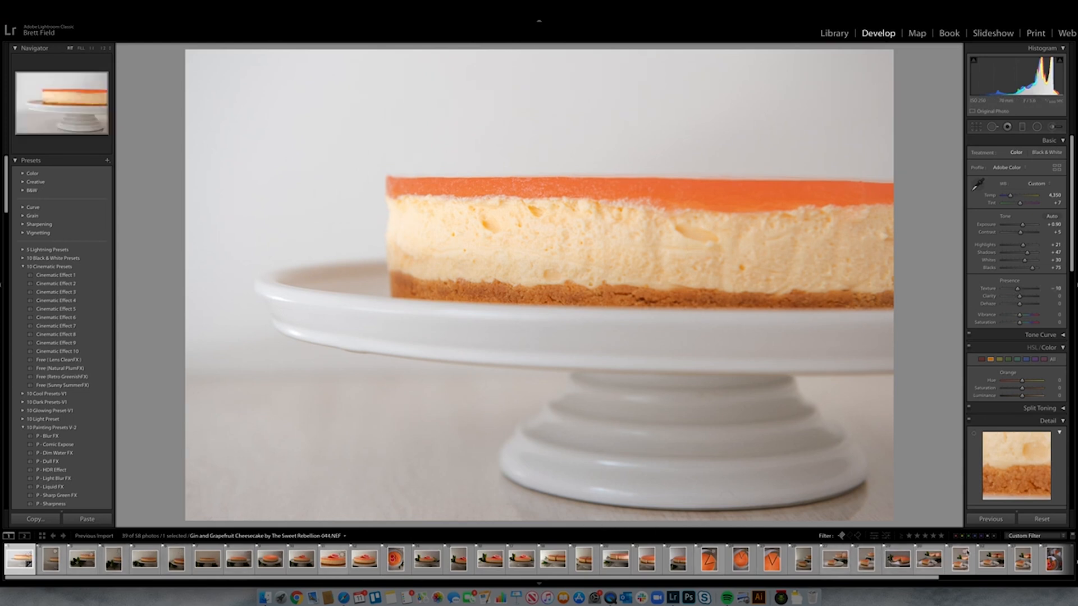
Synchronize the first photo's develop settings to all filtered photos, excluding local adjustments, transform, spot removal and crop.
{"action": "left_click", "coordinate": [1035, 571], "text": "shift"}
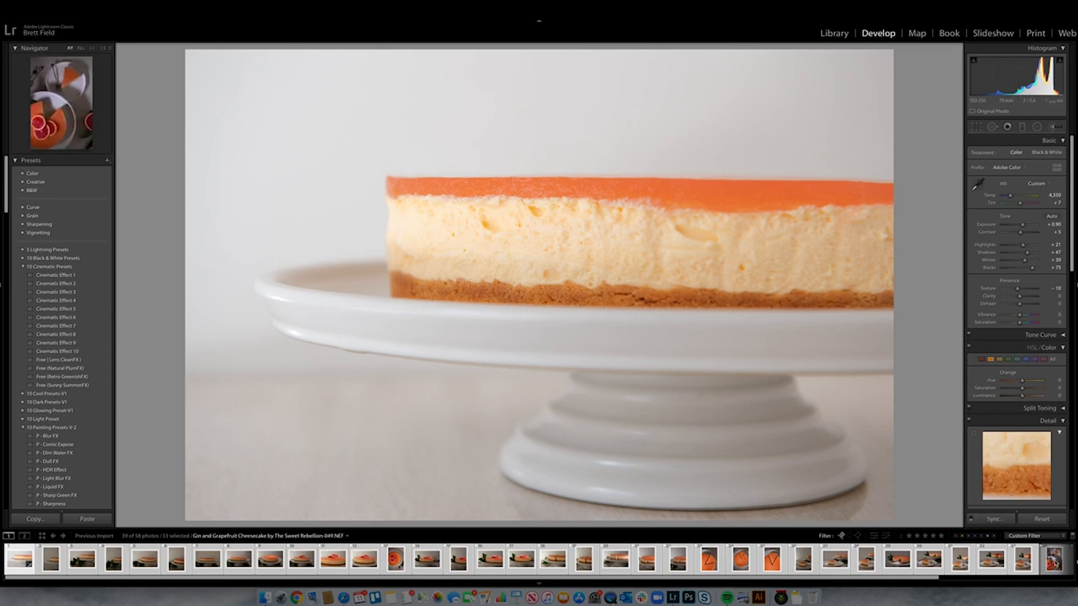
{"action": "left_click", "coordinate": [994, 520]}
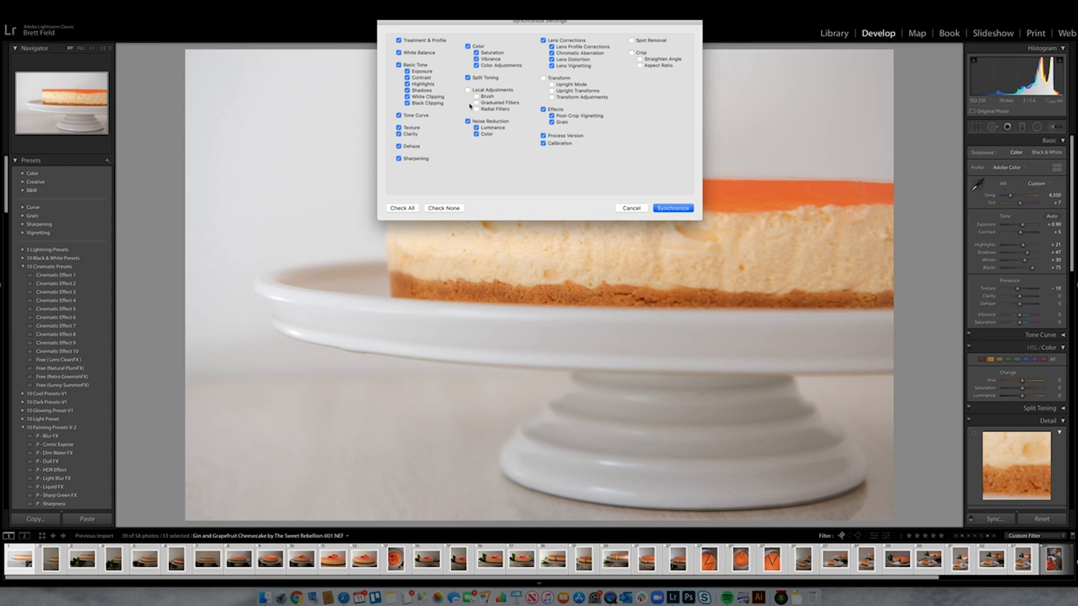
{"action": "left_click", "coordinate": [673, 209]}
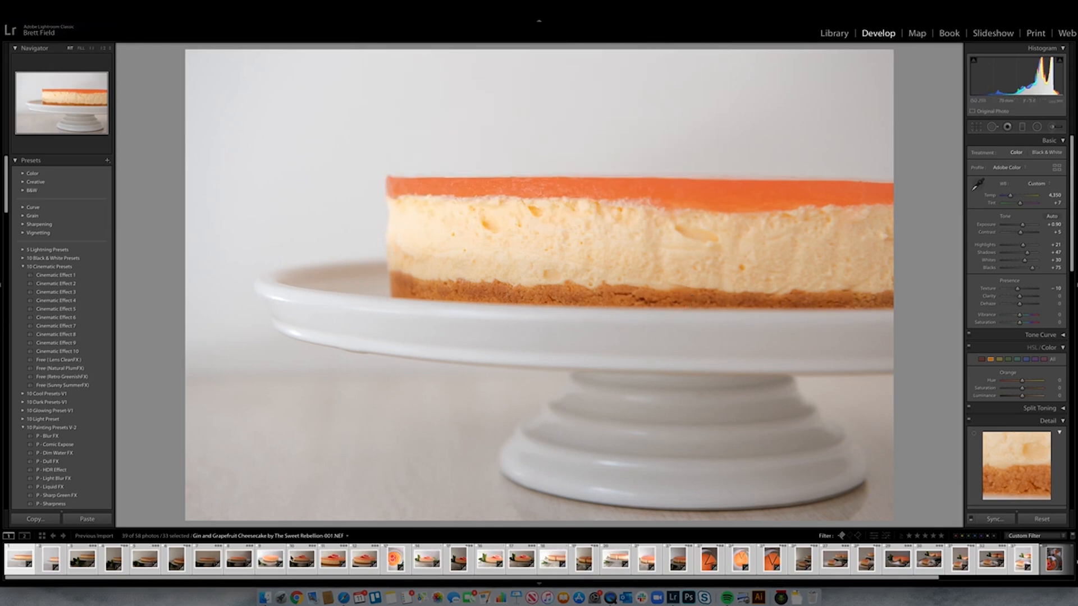
Straighten the first cheesecake photo by rotating its crop to an angle of about -0.75.
{"action": "left_click", "coordinate": [25, 553]}
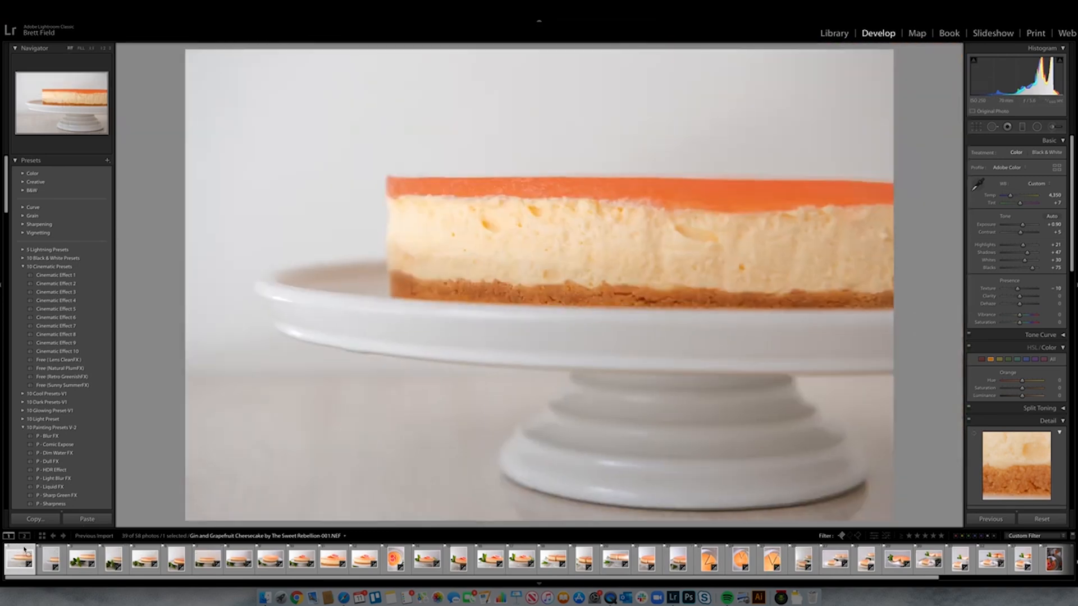
{"action": "key", "text": "Right"}
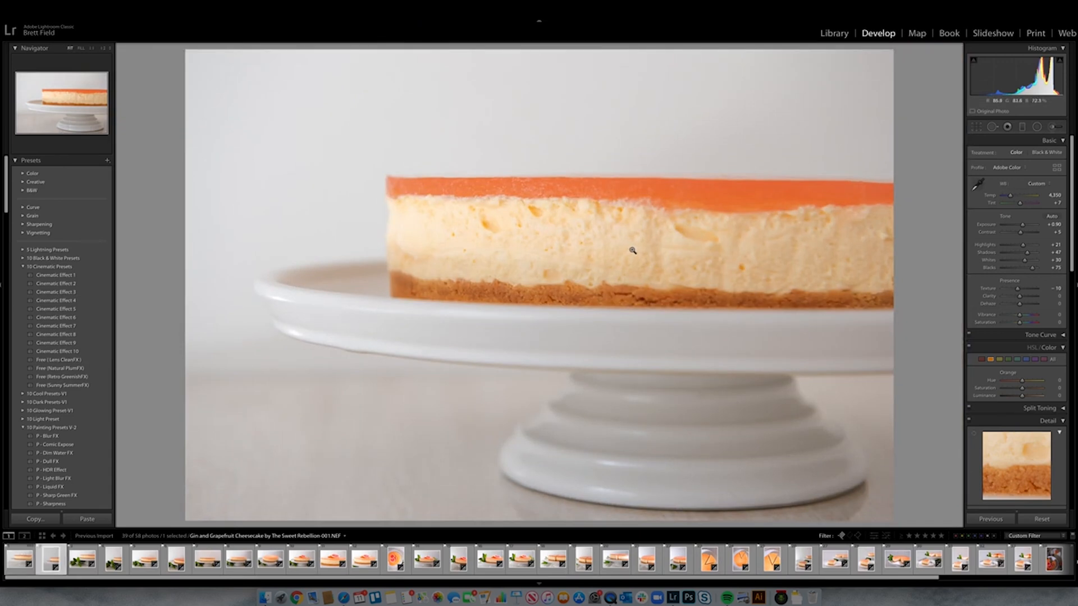
{"action": "key", "text": "Left"}
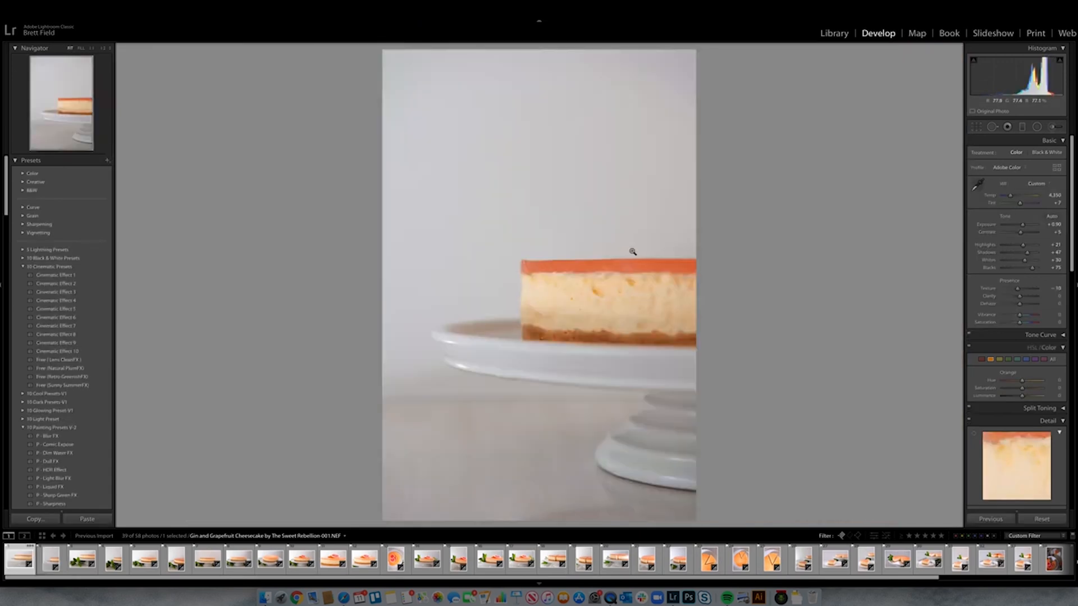
{"action": "key", "text": "r"}
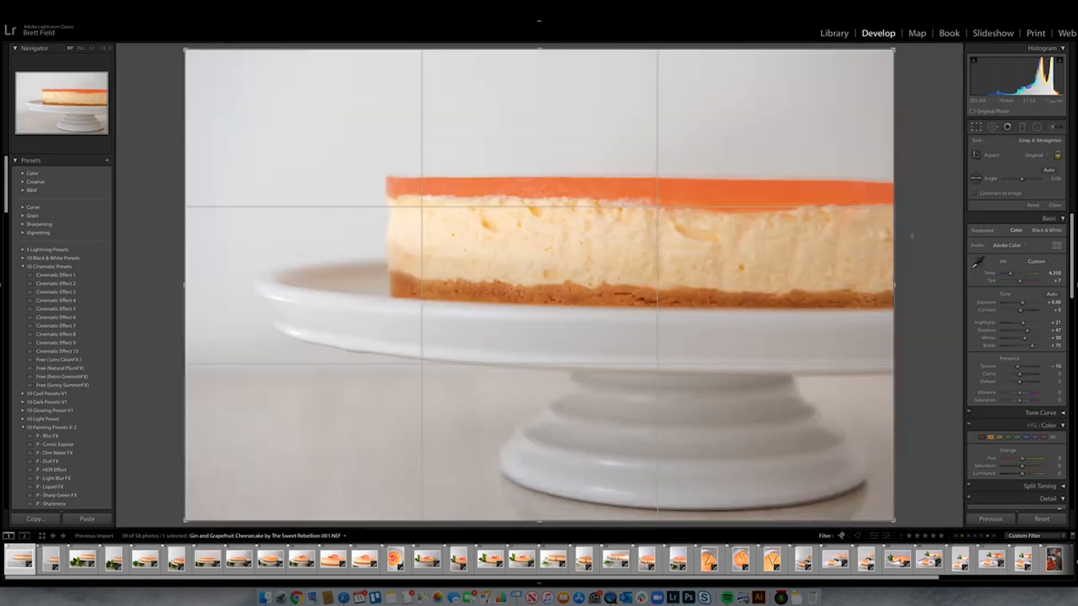
{"action": "left_click_drag", "start_coordinate": [915, 236], "coordinate": [911, 238]}
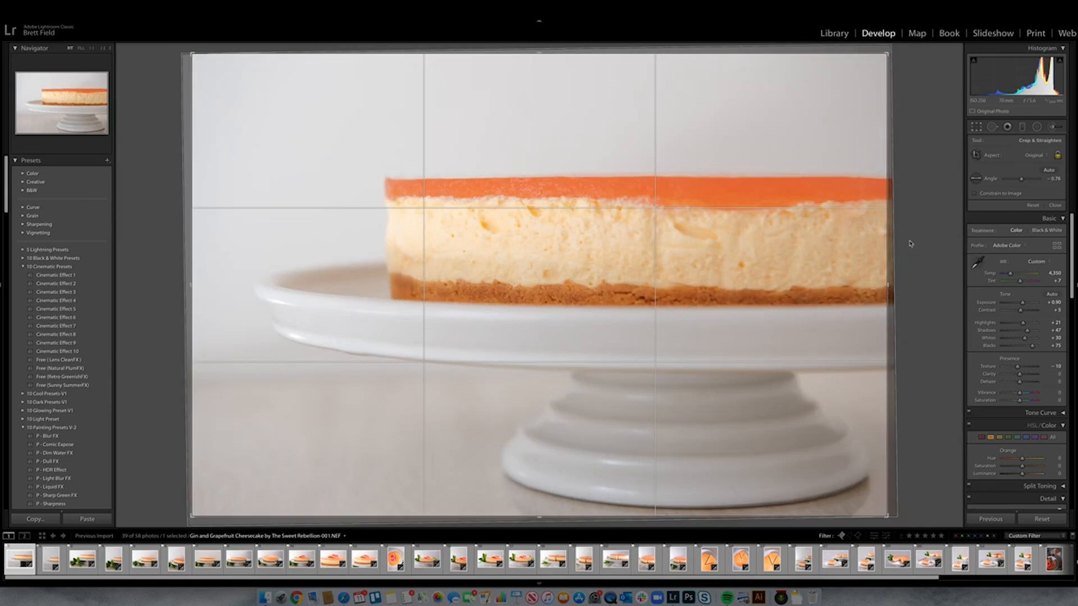
{"action": "key", "text": "Return"}
Brighten the second photo, the vertical cheesecake shot 002, by setting its Exposure to +1.40.
{"action": "key", "text": "Right"}
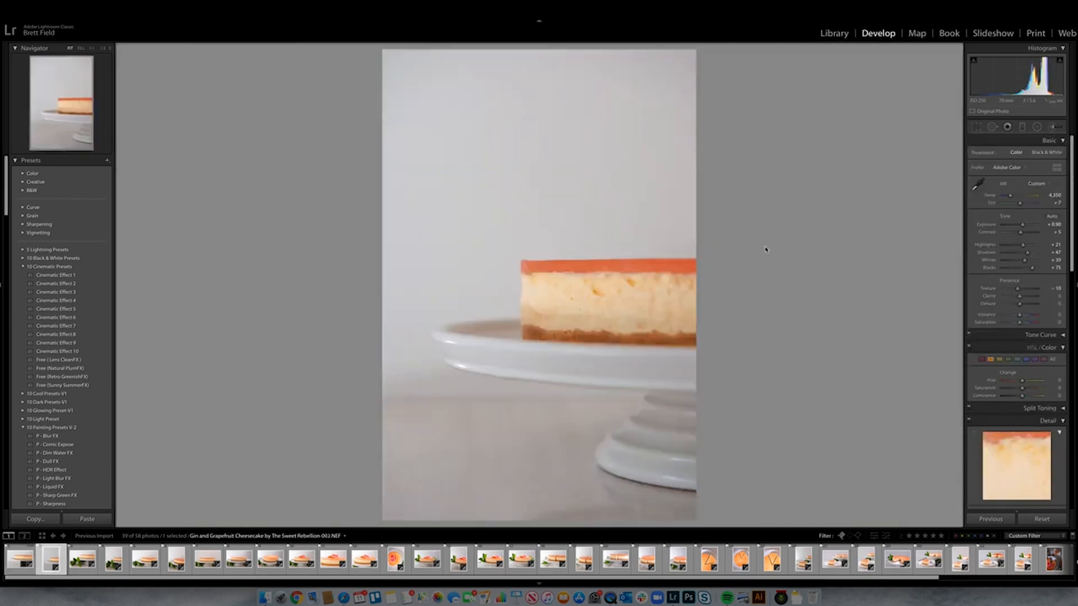
{"action": "key", "text": "Right"}
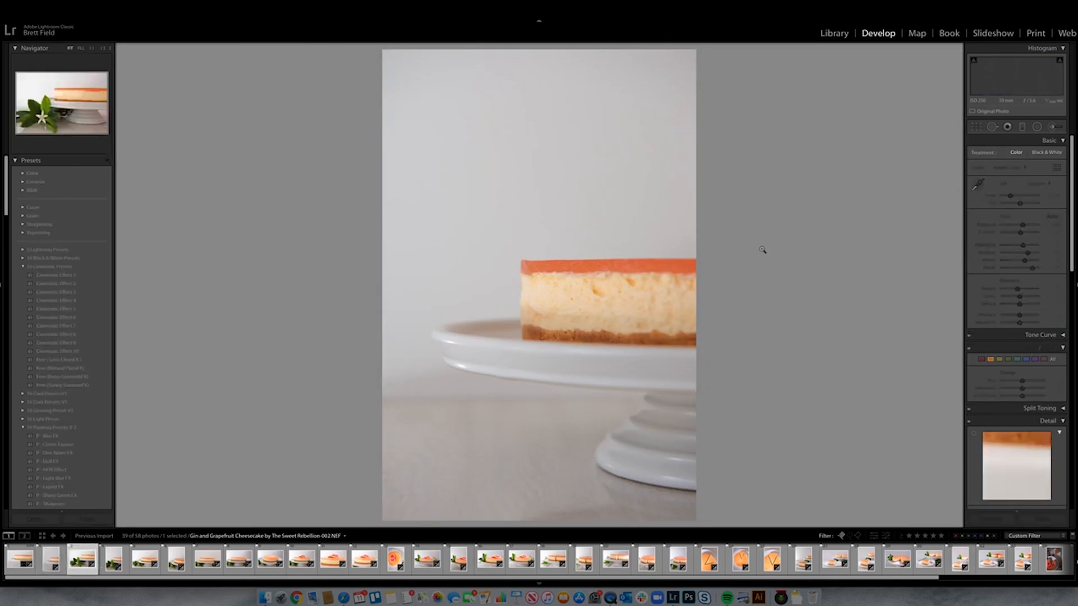
{"action": "key", "text": "Left"}
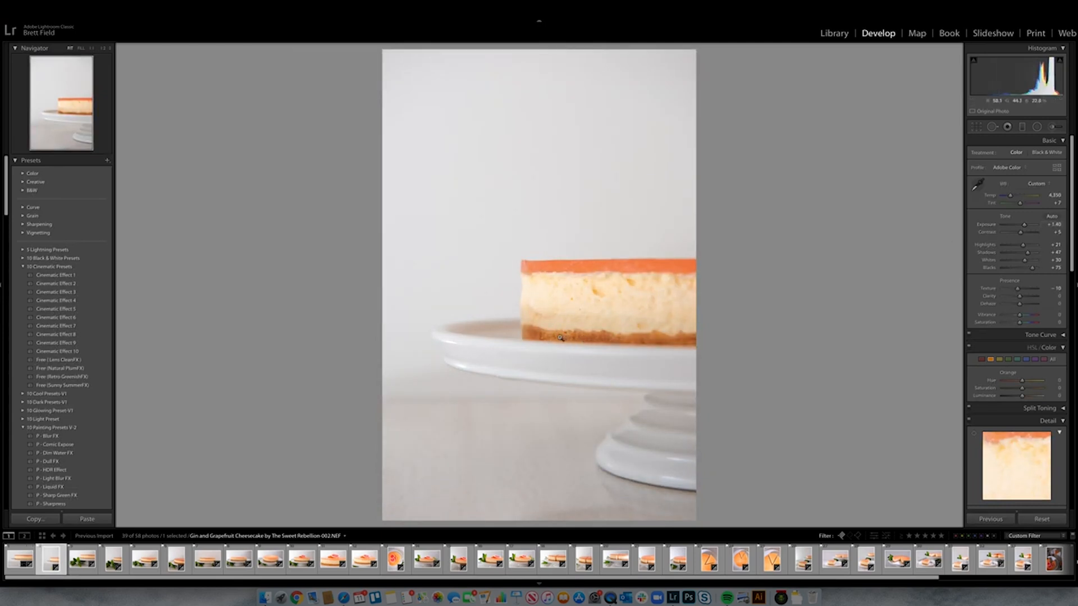
{"action": "left_click_drag", "start_coordinate": [1030, 268], "coordinate": [1029, 269]}
{"action": "left_click_drag", "start_coordinate": [1021, 232], "coordinate": [1023, 233]}
Straighten horizontal photo 003 with the leaves and flower by rotating its crop to an angle of about -1.02.
{"action": "key", "text": "Right"}
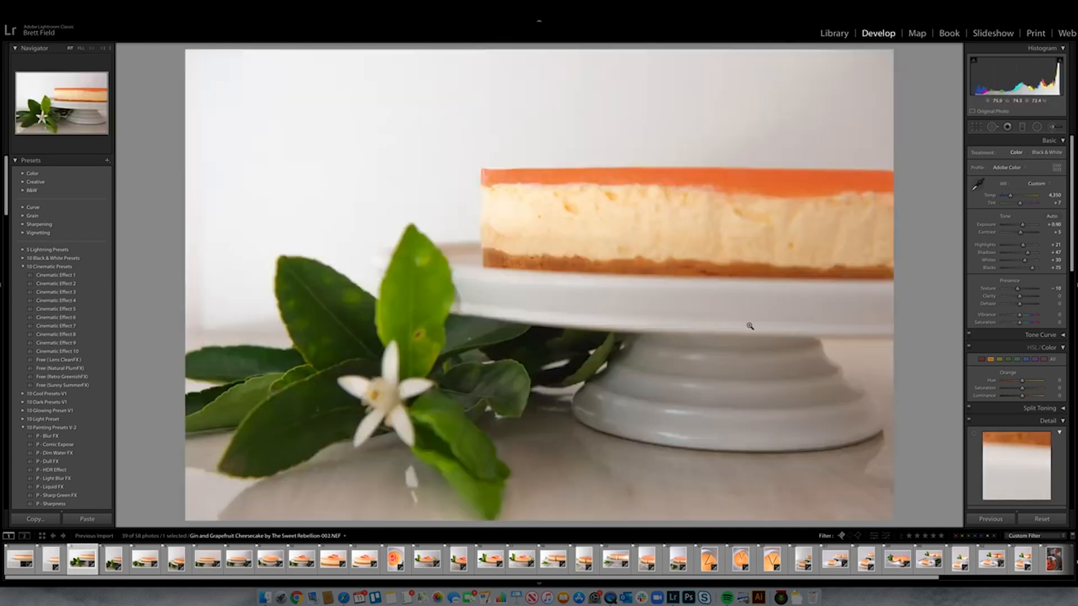
{"action": "key", "text": "r"}
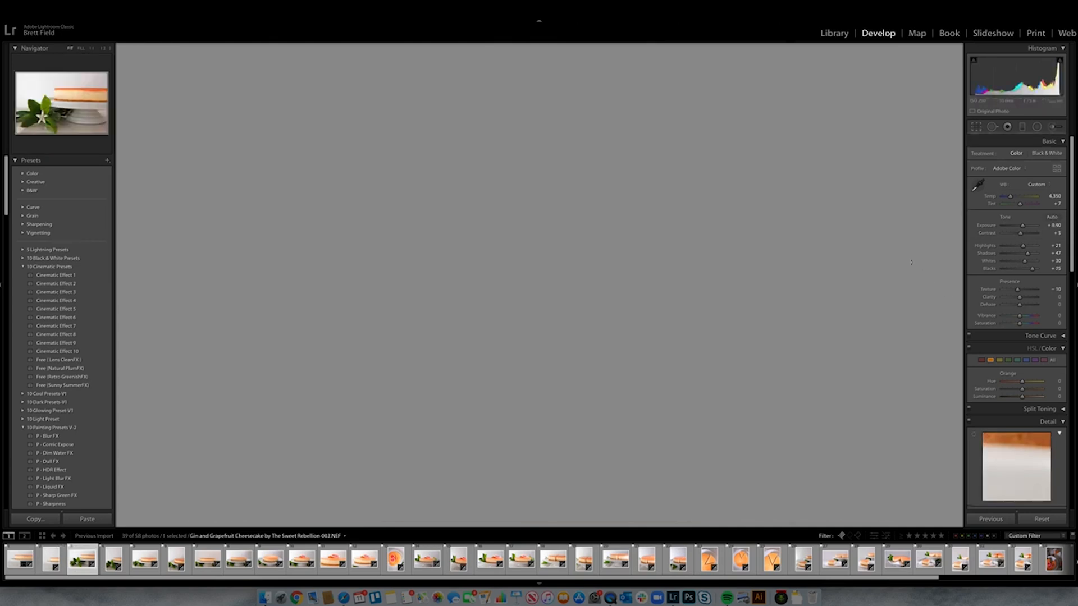
{"action": "left_click_drag", "start_coordinate": [910, 262], "coordinate": [913, 257]}
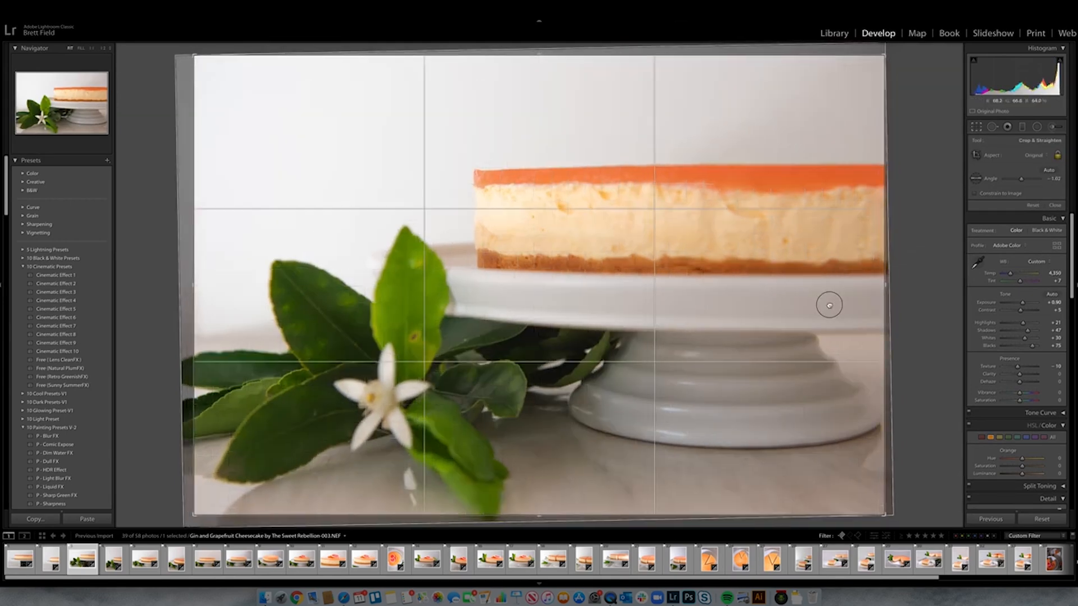
{"action": "key", "text": "Return"}
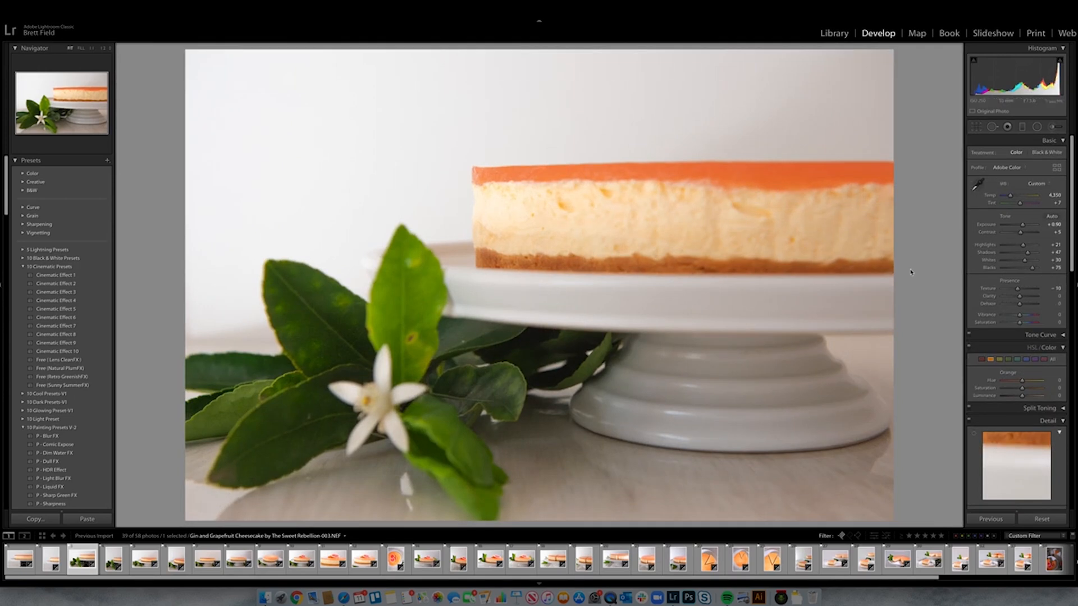
Straighten vertical photo 005 to a crop angle of about -0.75 and set its Exposure to +1.10.
{"action": "key", "text": "Right"}
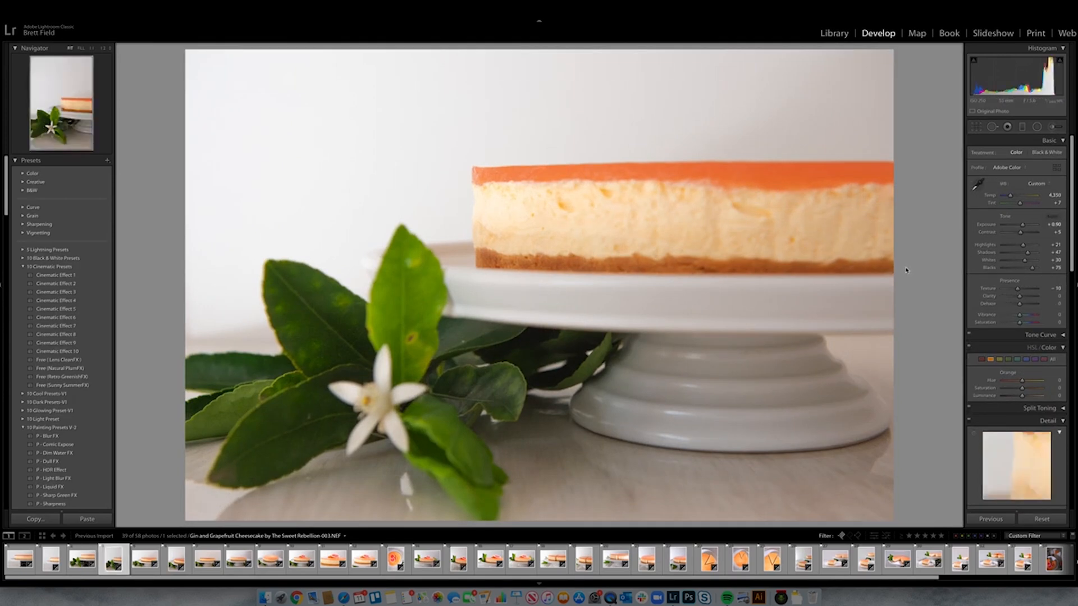
{"action": "key", "text": "r"}
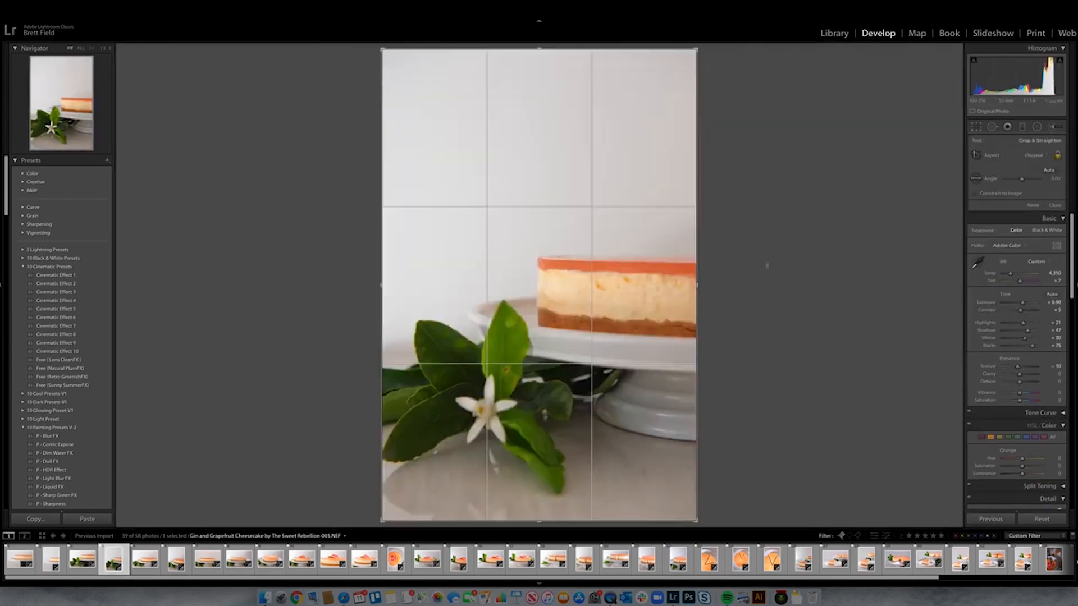
{"action": "left_click_drag", "start_coordinate": [765, 272], "coordinate": [760, 283]}
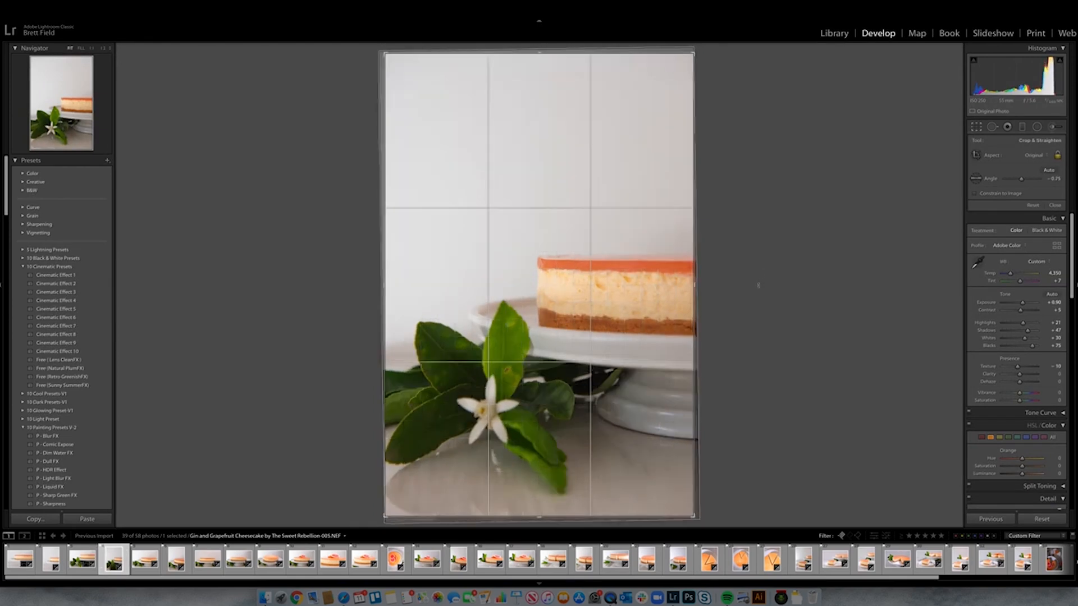
{"action": "key", "text": "Return"}
{"action": "left_click_drag", "start_coordinate": [1021, 231], "coordinate": [1023, 231]}
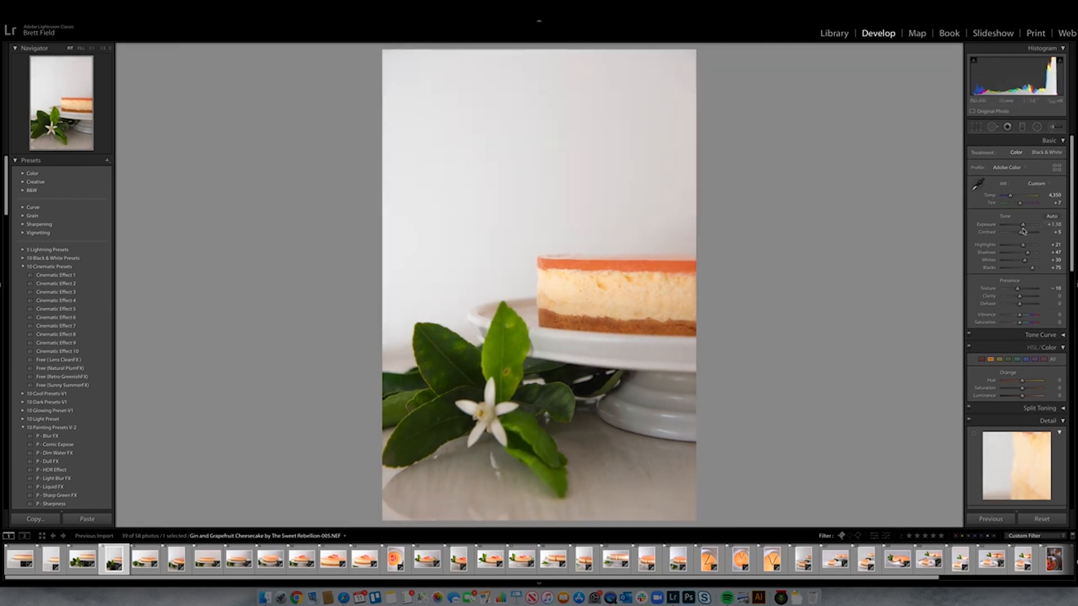
Set the Exposure of photo 003 to +1.00, and give photo 008 an Exposure of +1.10 and Contrast of +15.
{"action": "key", "text": "Left"}
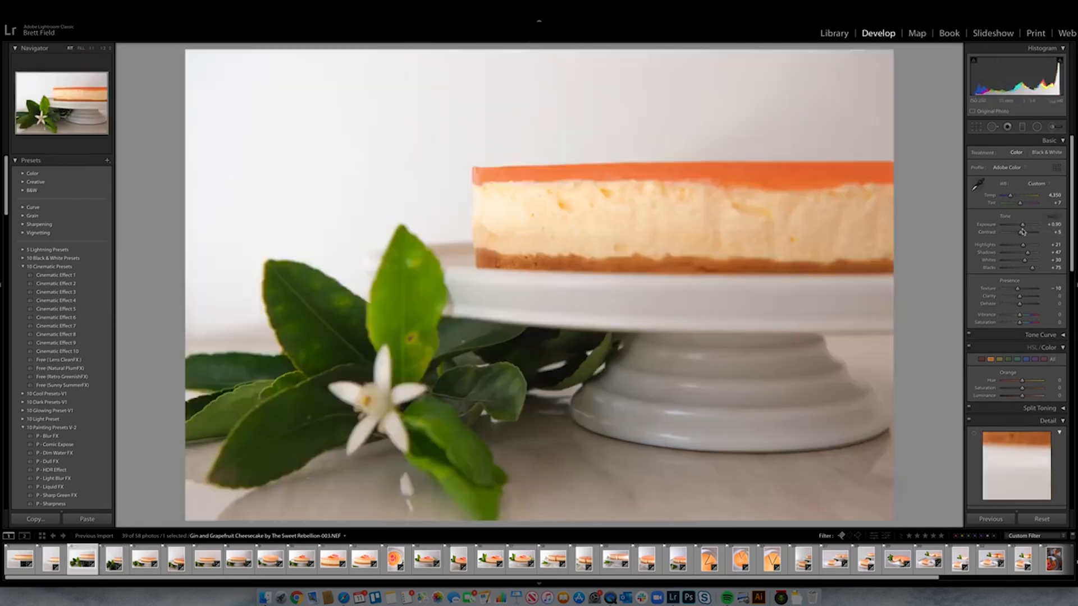
{"action": "left_click_drag", "start_coordinate": [1022, 225], "coordinate": [1024, 228]}
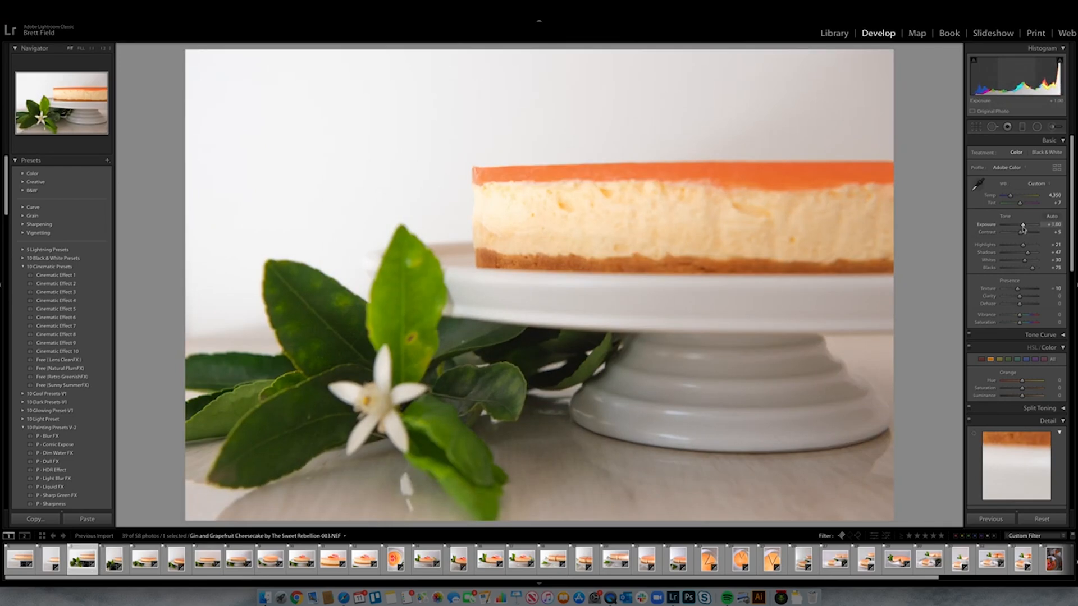
{"action": "key", "text": "Right"}
{"action": "key", "text": "Right"}
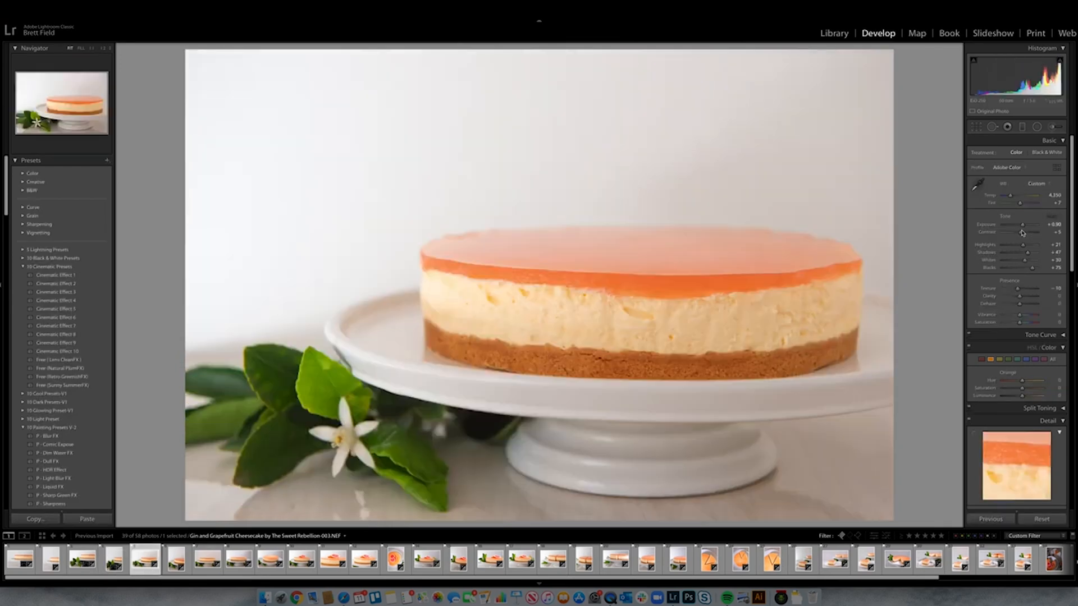
{"action": "left_click_drag", "start_coordinate": [1023, 225], "coordinate": [1022, 233]}
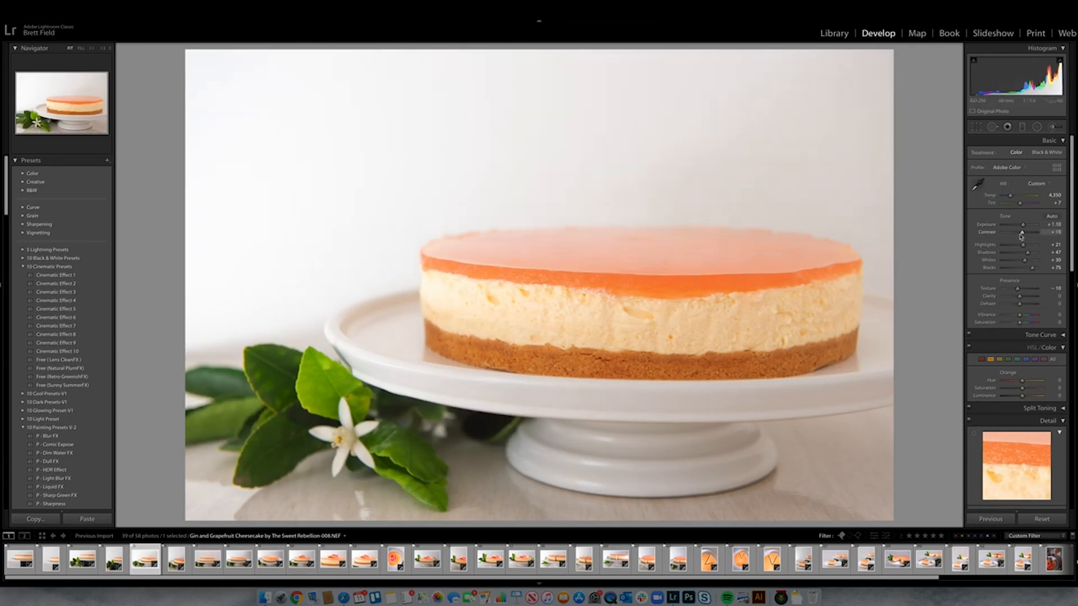
Set vertical photo 009's Exposure to +1.30 and Contrast to +15, and lift its Shadows.
{"action": "key", "text": "Right"}
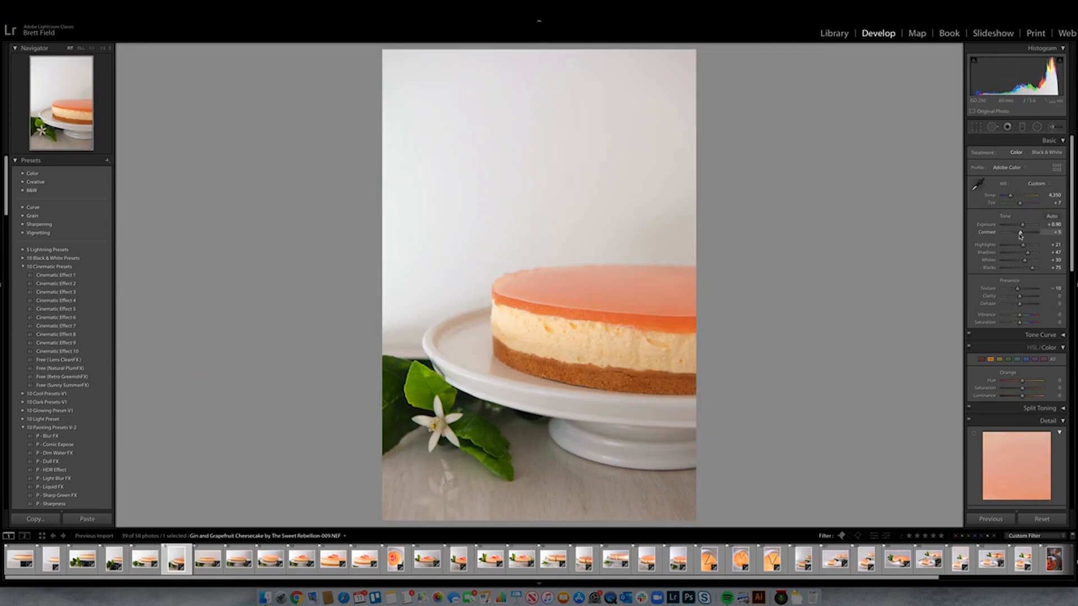
{"action": "left_click_drag", "start_coordinate": [1022, 224], "coordinate": [1024, 226]}
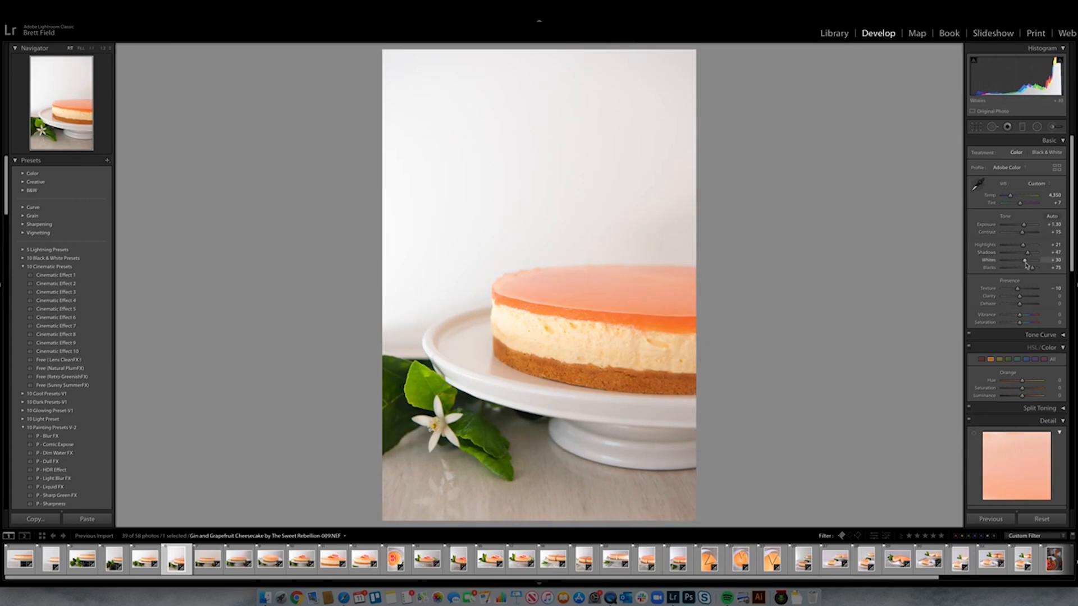
{"action": "left_click_drag", "start_coordinate": [1026, 261], "coordinate": [1033, 259]}
Raise the Shadows of the earlier leaf-and-flower photos, setting photo 008 to +64 and photo 003 to +71, and lifting photo 005 as well.
{"action": "key", "text": "Left"}
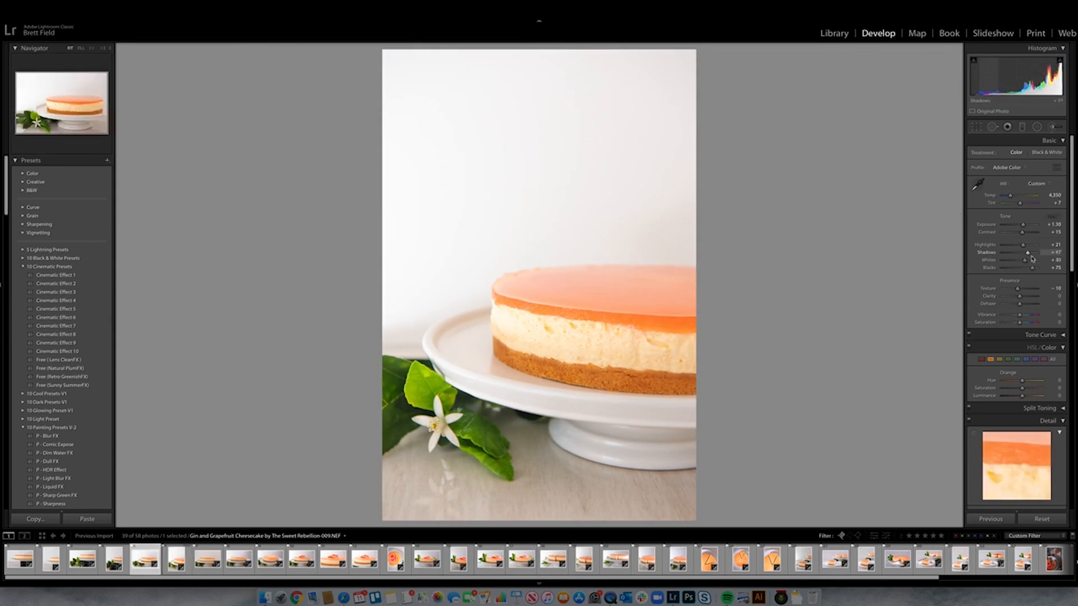
{"action": "left_click_drag", "start_coordinate": [1028, 254], "coordinate": [1030, 254]}
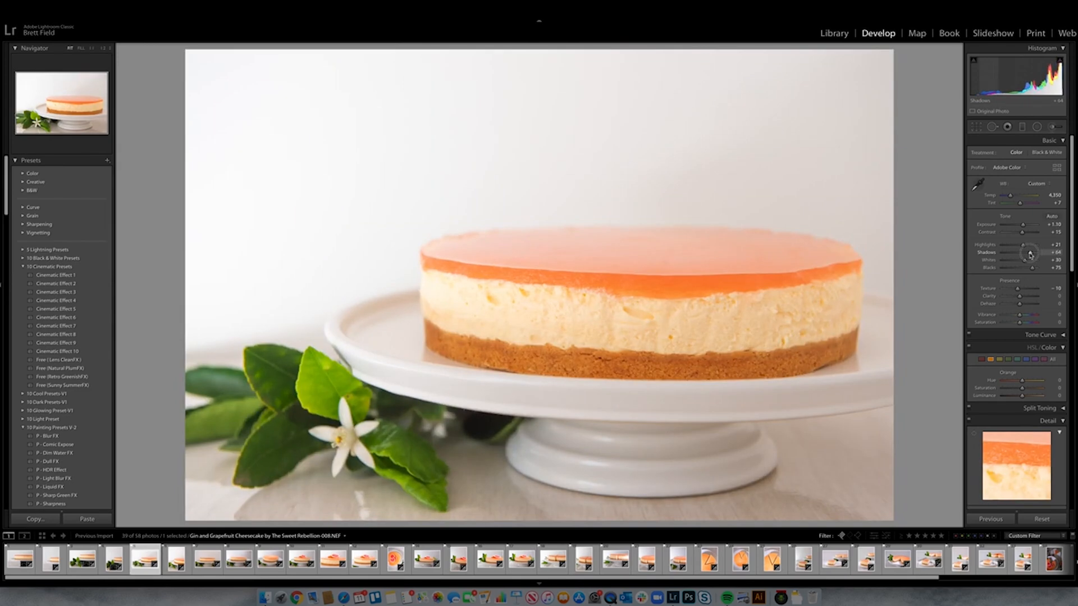
{"action": "key", "text": "Left"}
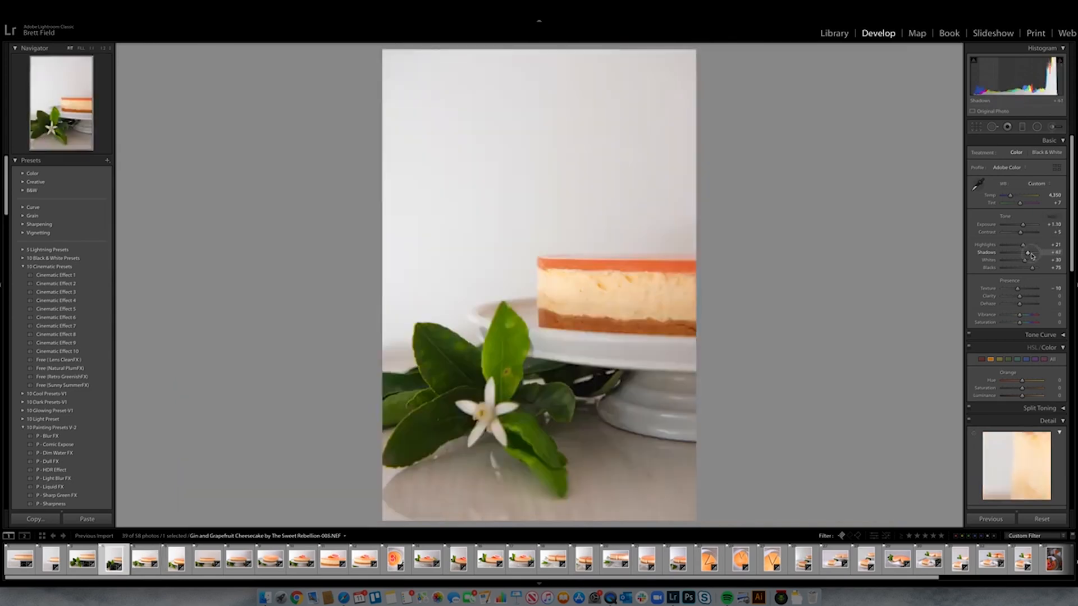
{"action": "left_click_drag", "start_coordinate": [1028, 252], "coordinate": [1031, 254]}
{"action": "key", "text": "Left"}
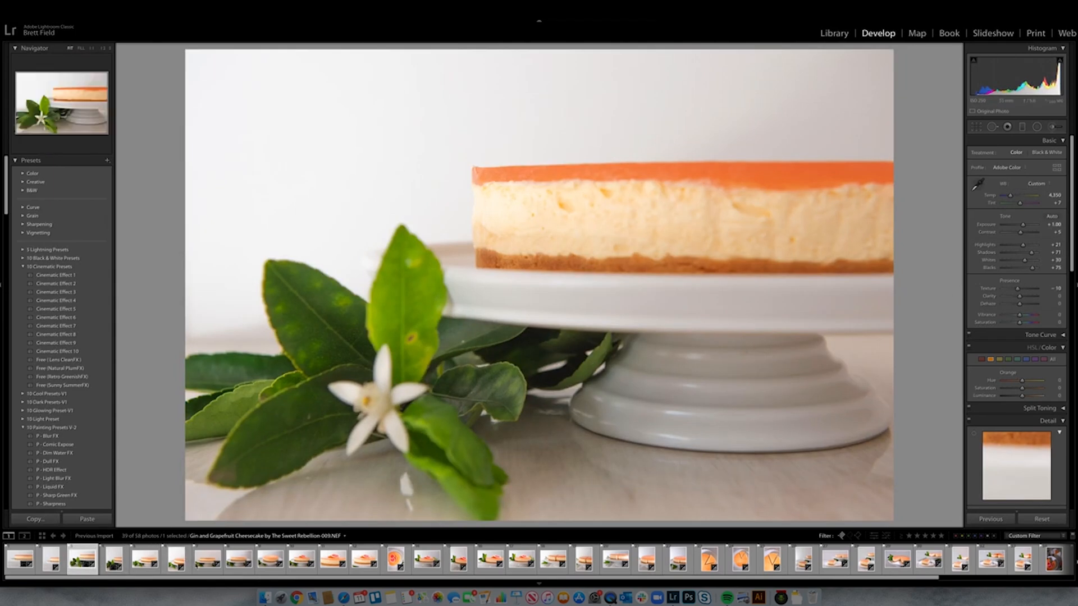
Set photo 010, the centred whole cheesecake, to Exposure +1.20 and Shadows +67.
{"action": "left_click", "coordinate": [177, 560]}
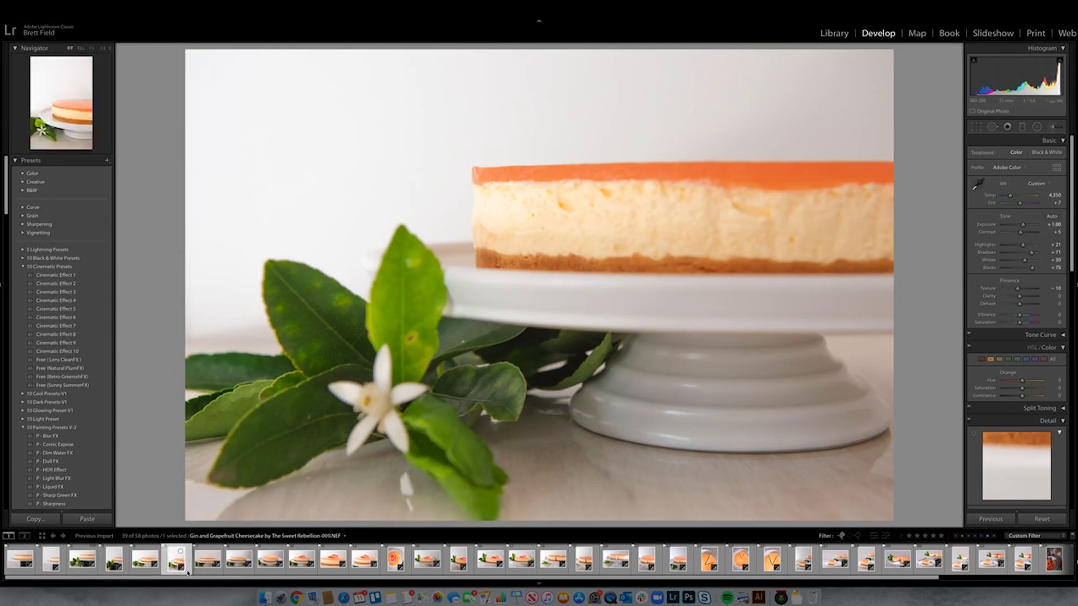
{"action": "left_click", "coordinate": [208, 558]}
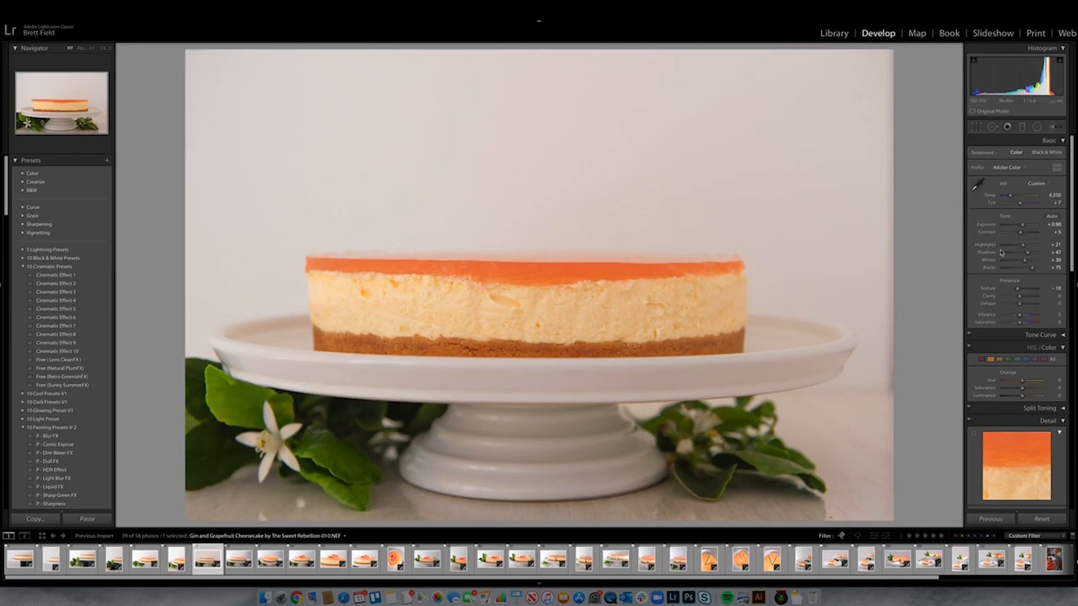
{"action": "left_click_drag", "start_coordinate": [1024, 227], "coordinate": [1025, 228]}
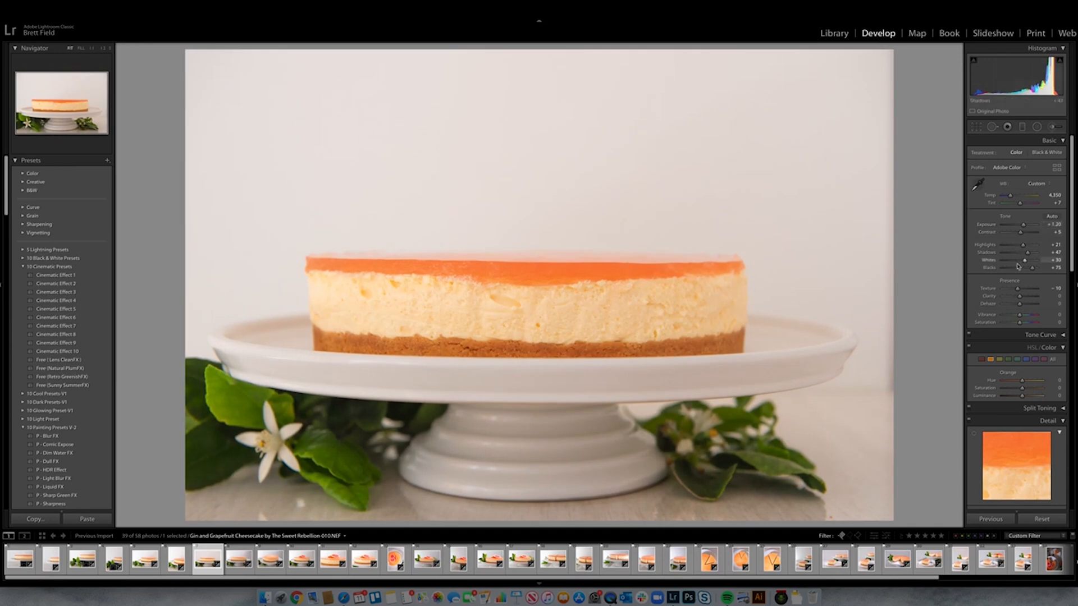
{"action": "left_click_drag", "start_coordinate": [1030, 255], "coordinate": [1030, 255]}
Add the three following photos to the selection and synchronize photo 010's develop settings to them.
{"action": "key", "text": "shift+Right"}
{"action": "key", "text": "shift+Right"}
{"action": "key", "text": "shift+Right"}
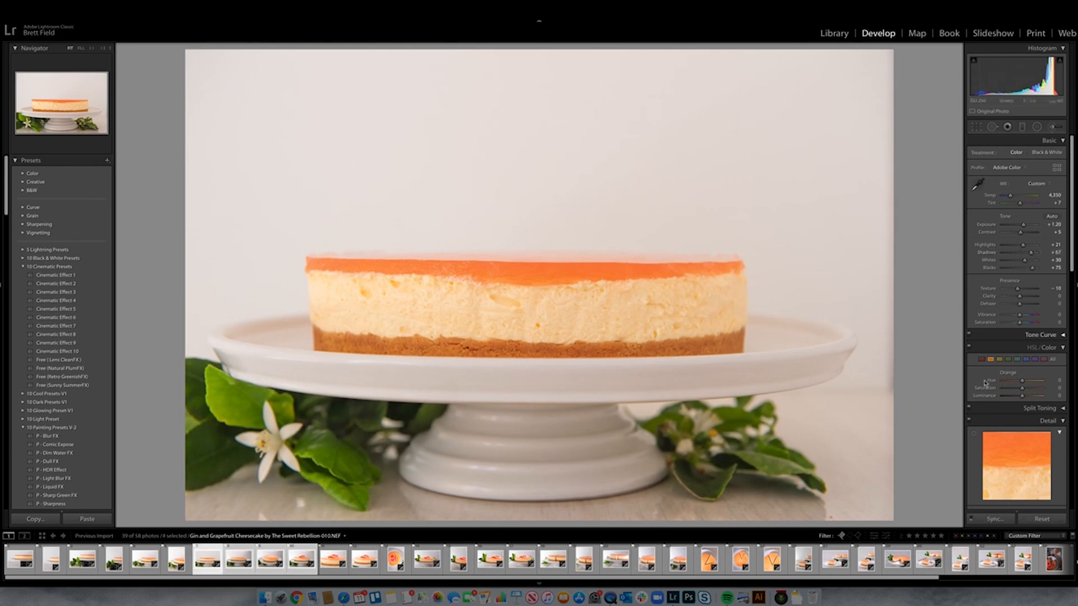
{"action": "left_click", "coordinate": [995, 520]}
{"action": "key", "text": "Return"}
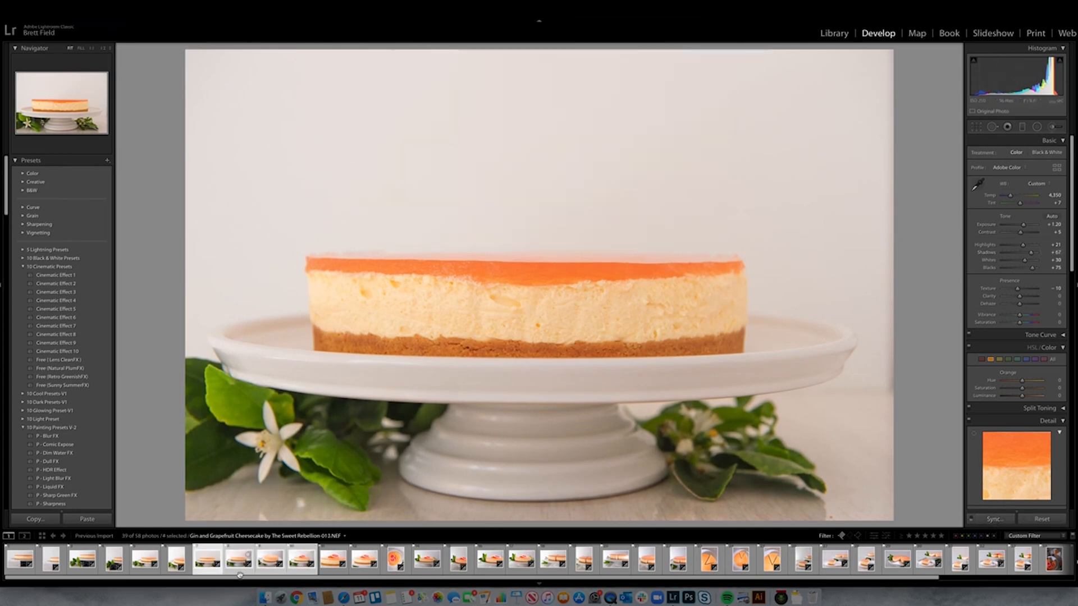
Check synced photo 013, and on photo 014 set Highlights to +44 and reduce the Shadows.
{"action": "left_click", "coordinate": [240, 571]}
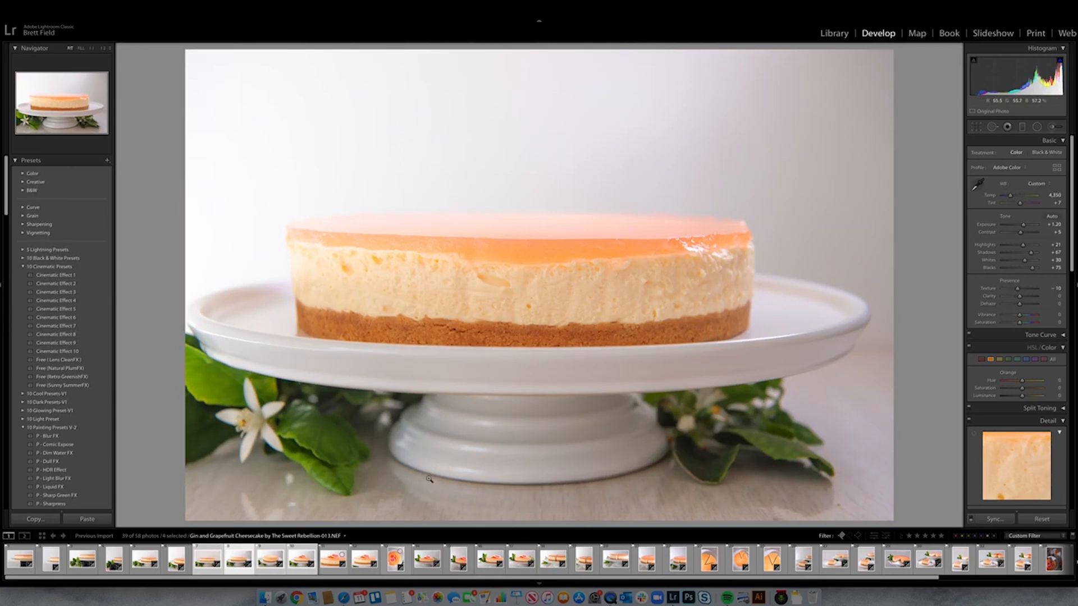
{"action": "key", "text": "Right"}
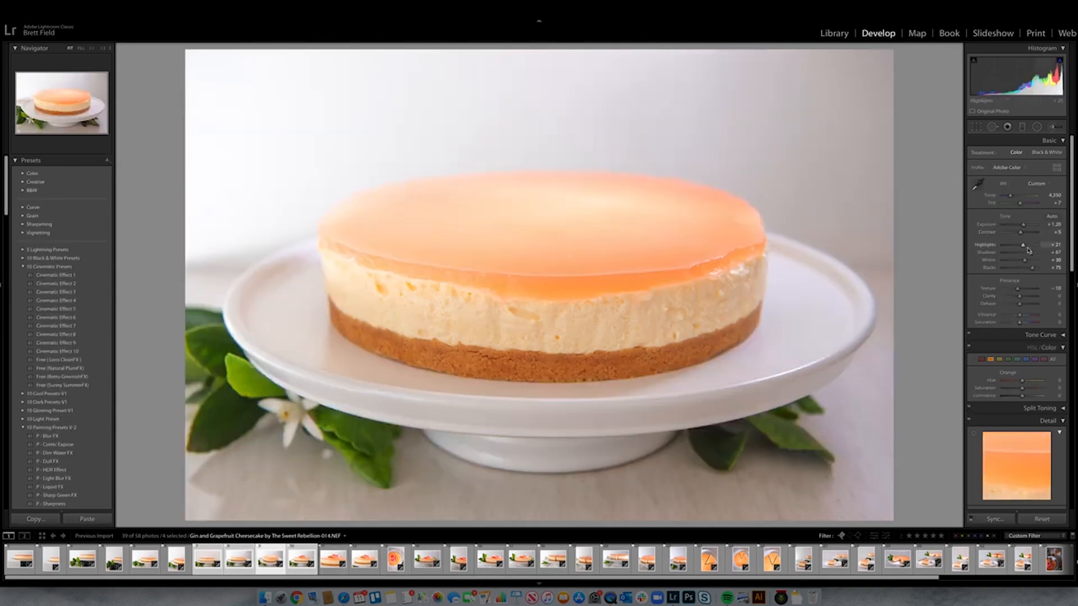
{"action": "left_click_drag", "start_coordinate": [1023, 247], "coordinate": [1029, 253]}
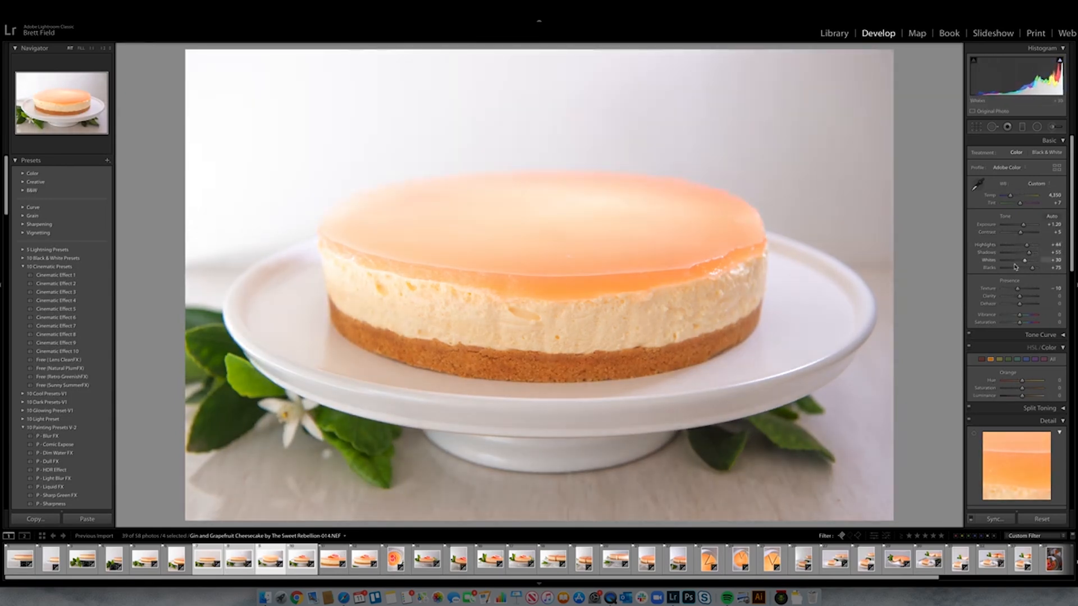
Straighten photo 015, the cheesecake topped with grapefruit slices, to a crop angle of about -0.67 and go to the next photo.
{"action": "key", "text": "Right"}
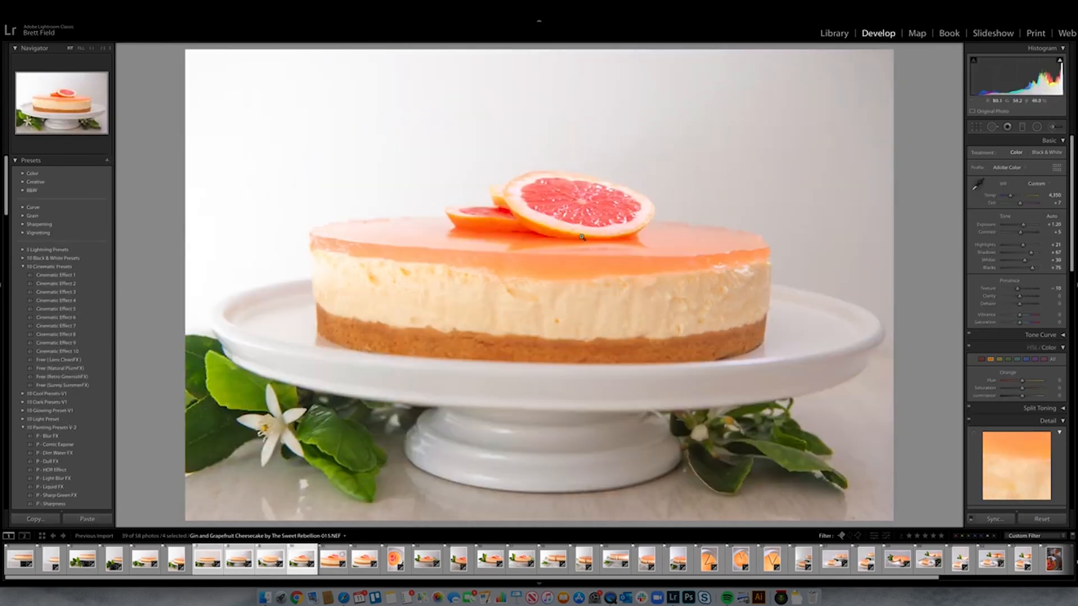
{"action": "key", "text": "r"}
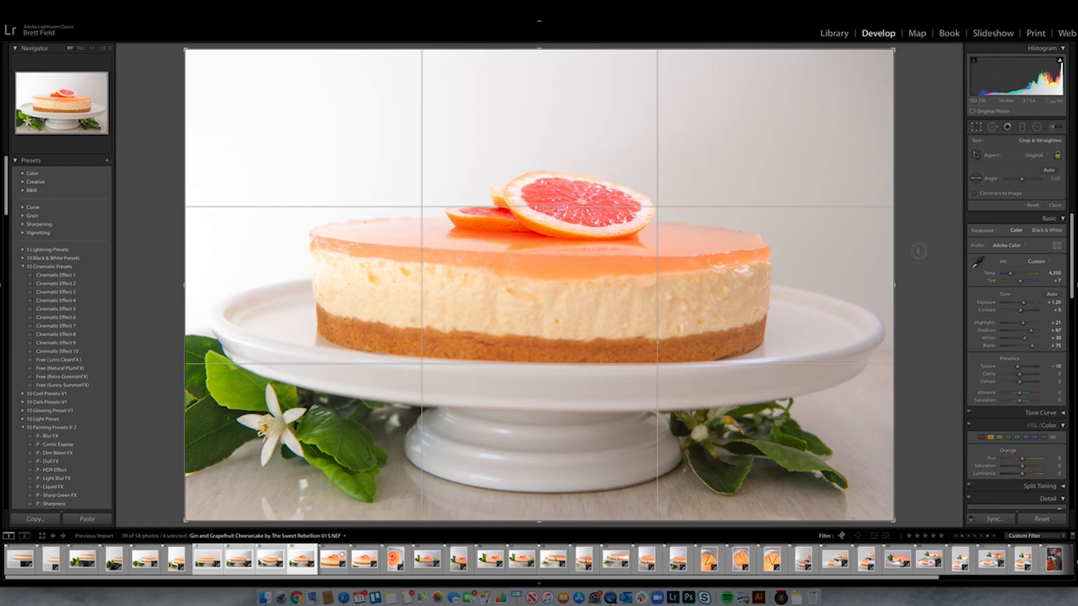
{"action": "left_click_drag", "start_coordinate": [918, 251], "coordinate": [920, 249]}
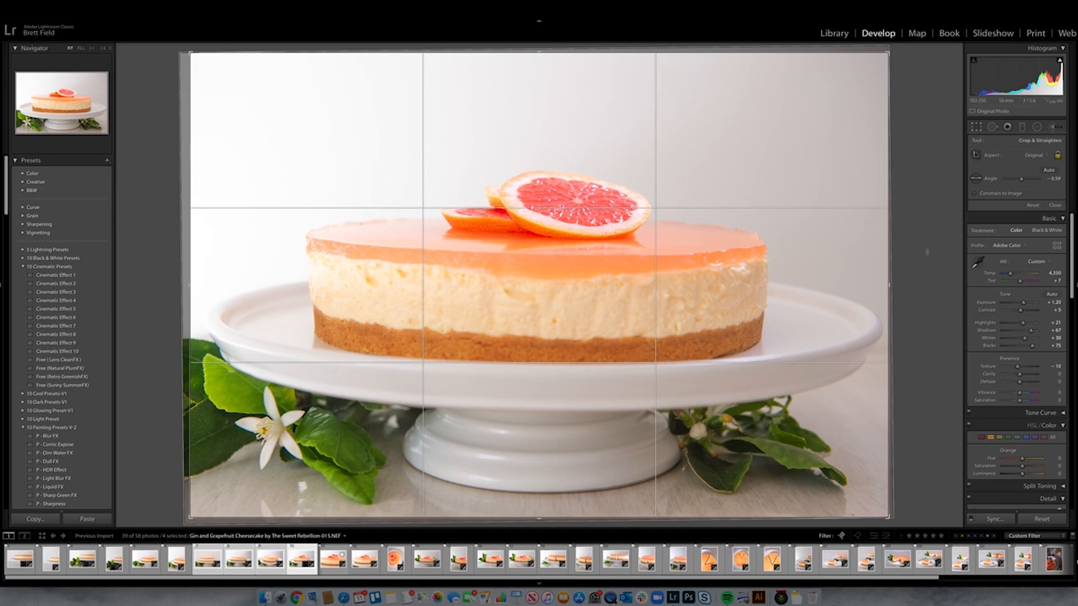
{"action": "left_click_drag", "start_coordinate": [927, 253], "coordinate": [927, 255]}
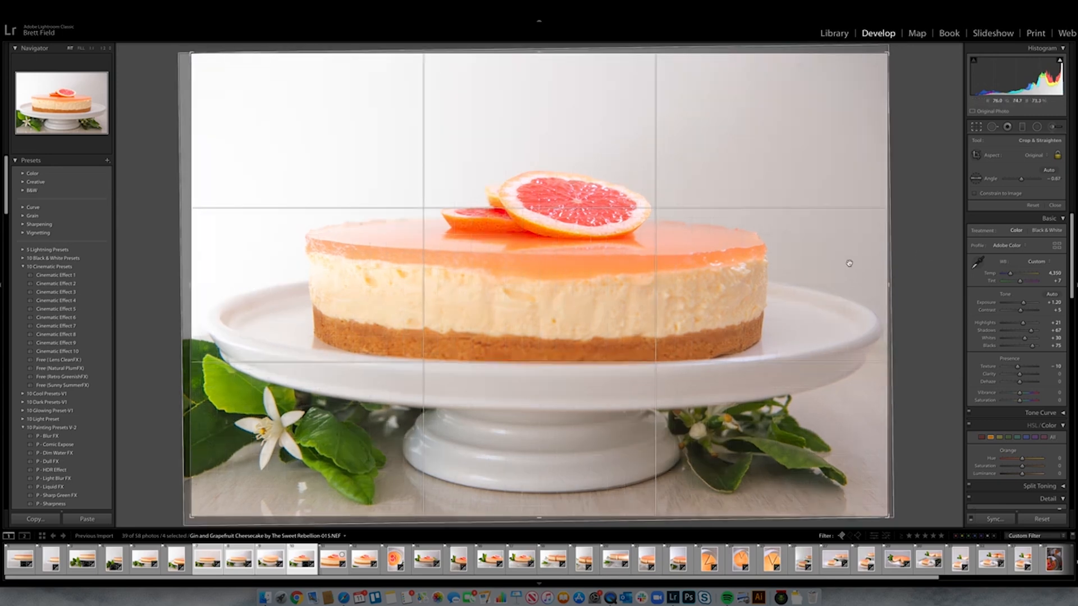
{"action": "double_click", "coordinate": [847, 264]}
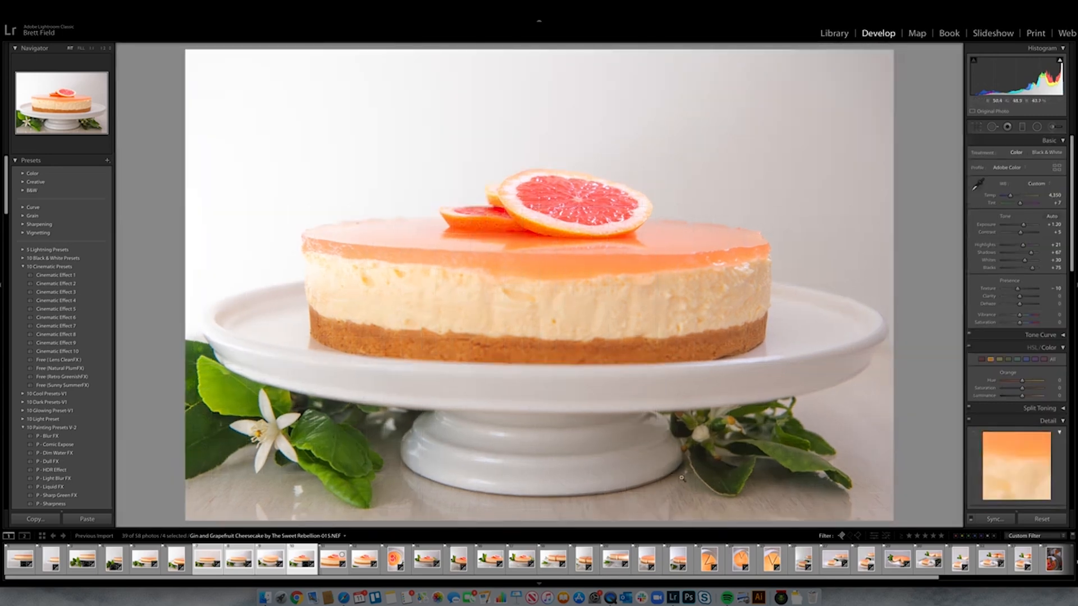
{"action": "key", "text": "Right"}
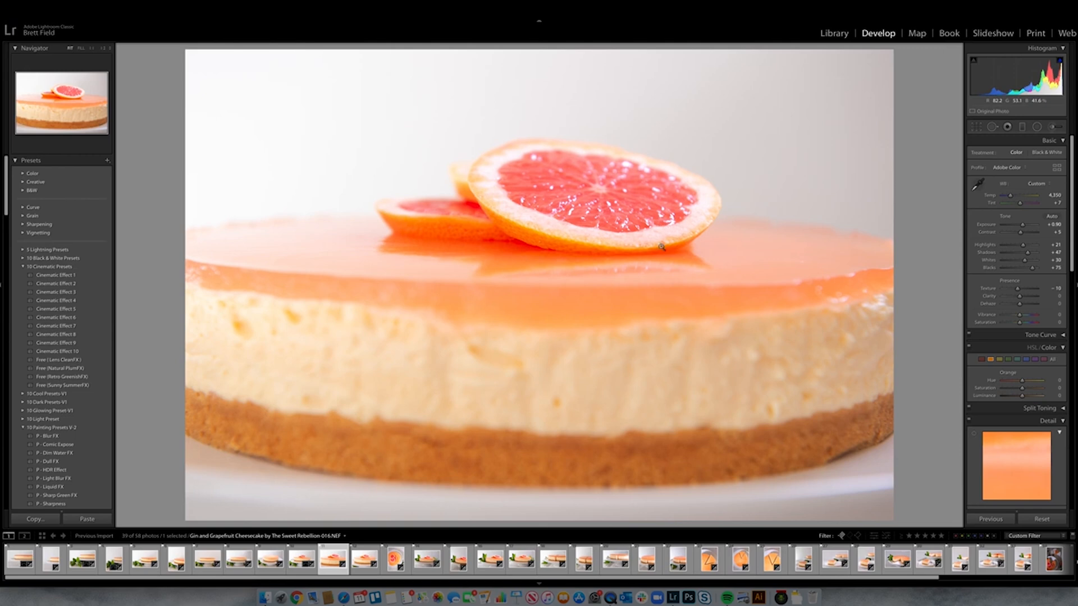
Crop photo 016 in tightly around the grapefruit slices, and set Texture to +48, Contrast to +23 and Highlights to +34.
{"action": "key", "text": "r"}
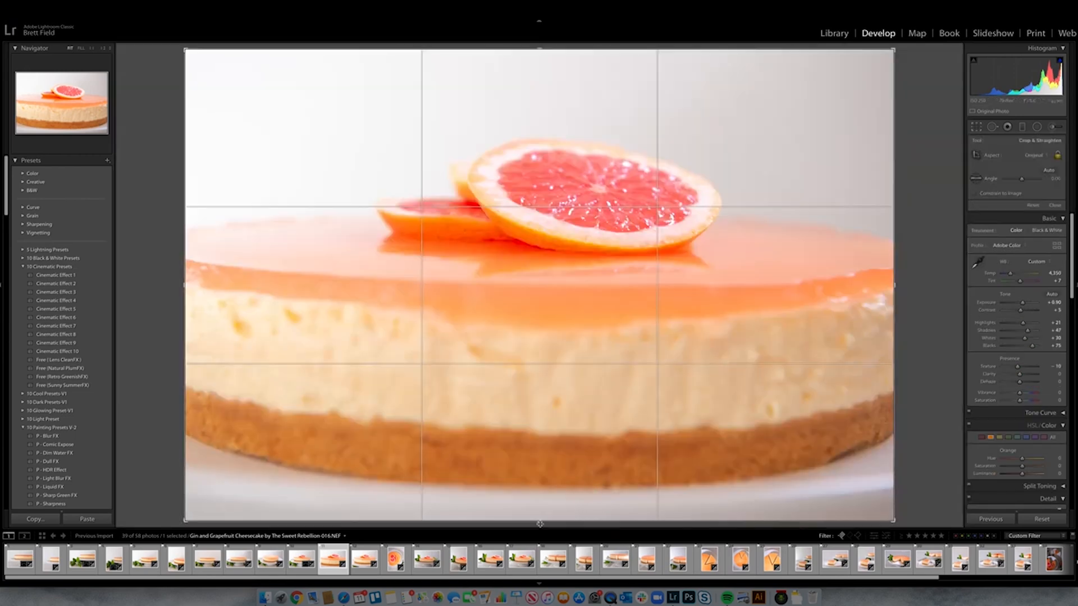
{"action": "left_click_drag", "start_coordinate": [539, 524], "coordinate": [549, 457]}
{"action": "left_click_drag", "start_coordinate": [586, 387], "coordinate": [528, 410]}
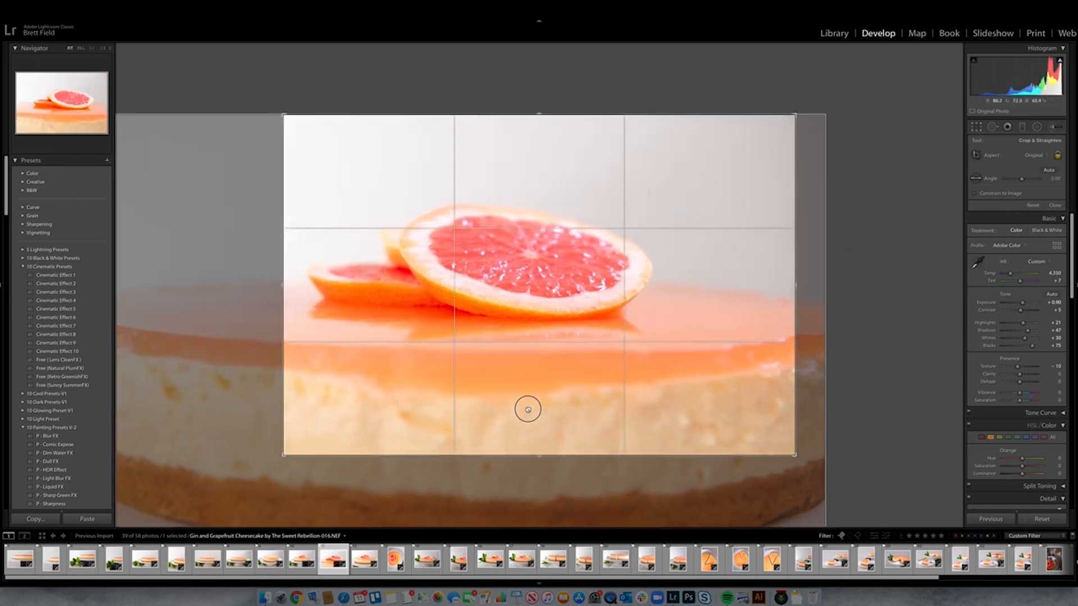
{"action": "key", "text": "Return"}
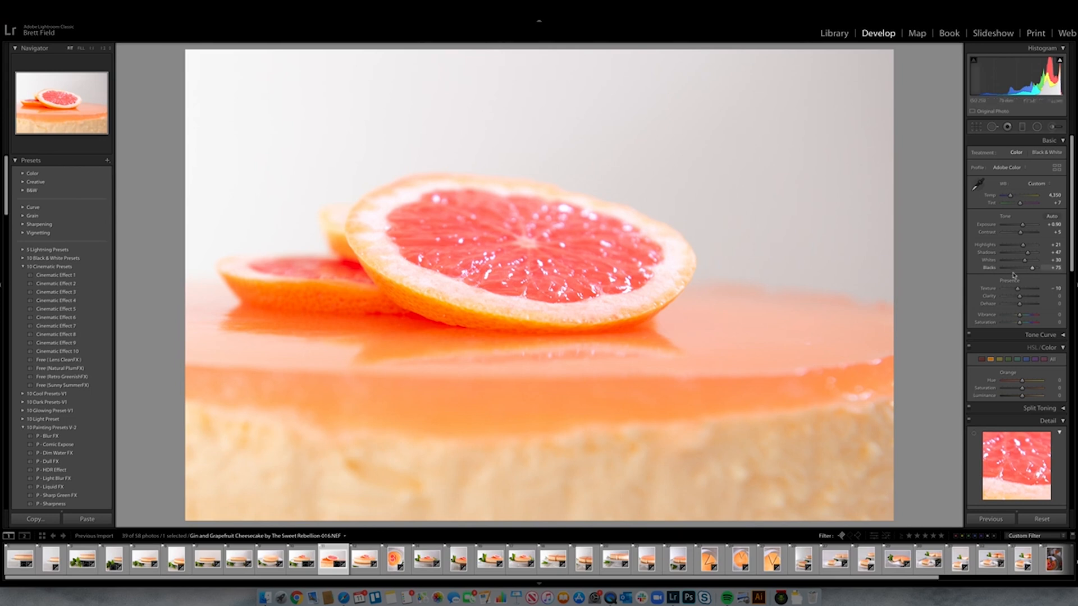
{"action": "left_click_drag", "start_coordinate": [1019, 291], "coordinate": [1030, 290]}
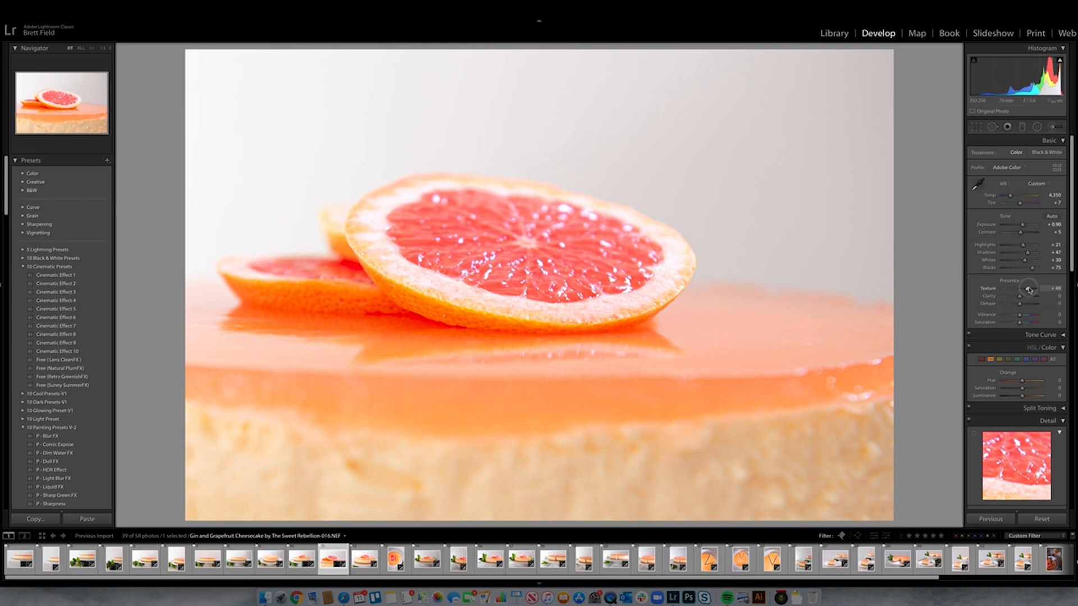
{"action": "left_click_drag", "start_coordinate": [1024, 247], "coordinate": [1027, 235]}
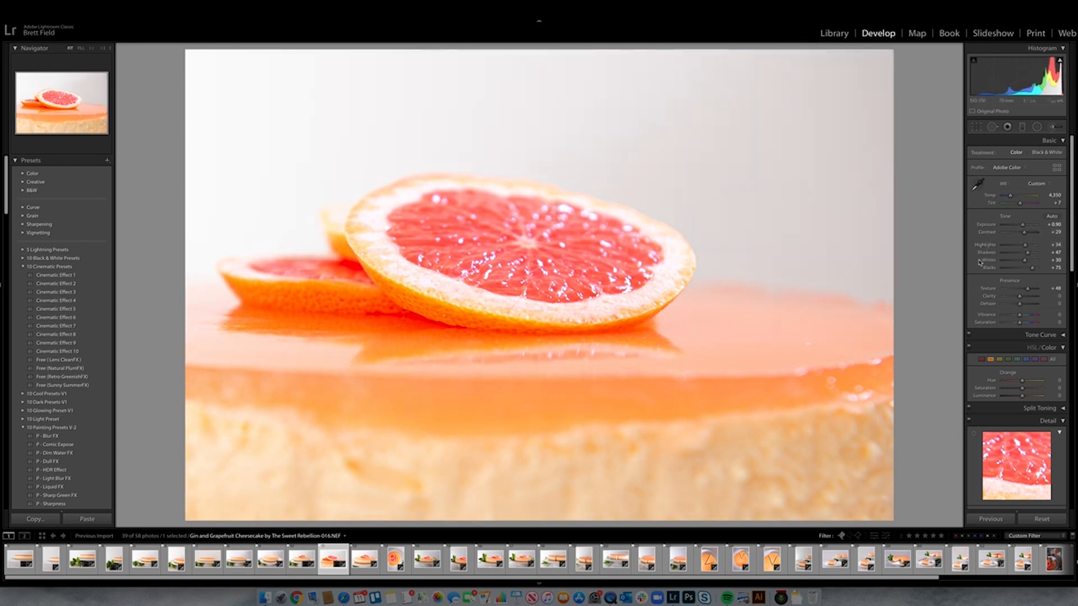
Go past photo 017 to the overhead shot, photo 020, and set its Exposure to +1.60 and Highlights to -27.
{"action": "key", "text": "Right"}
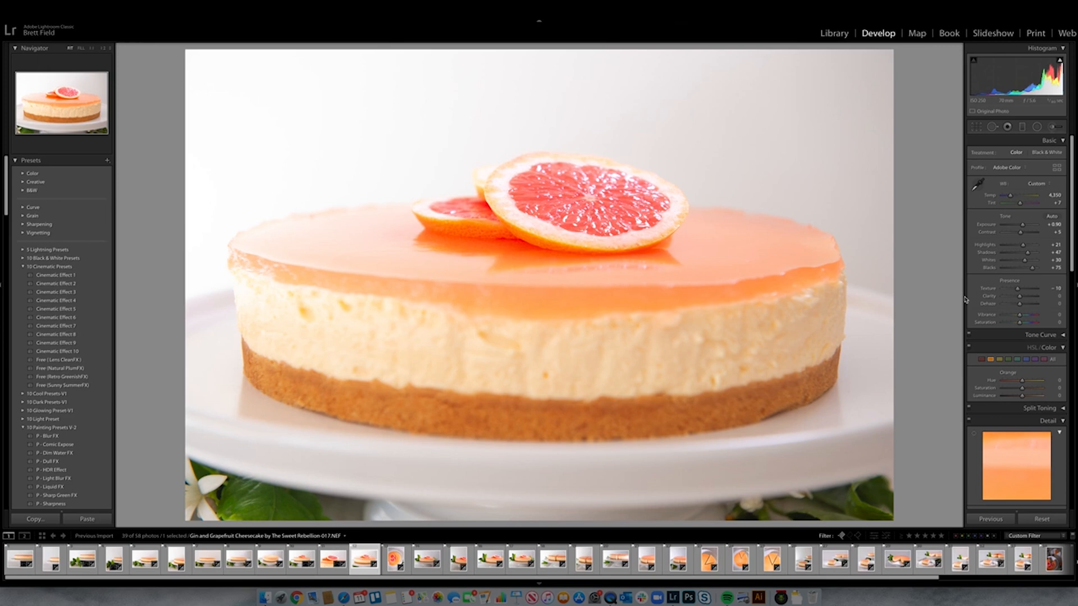
{"action": "key", "text": "Right"}
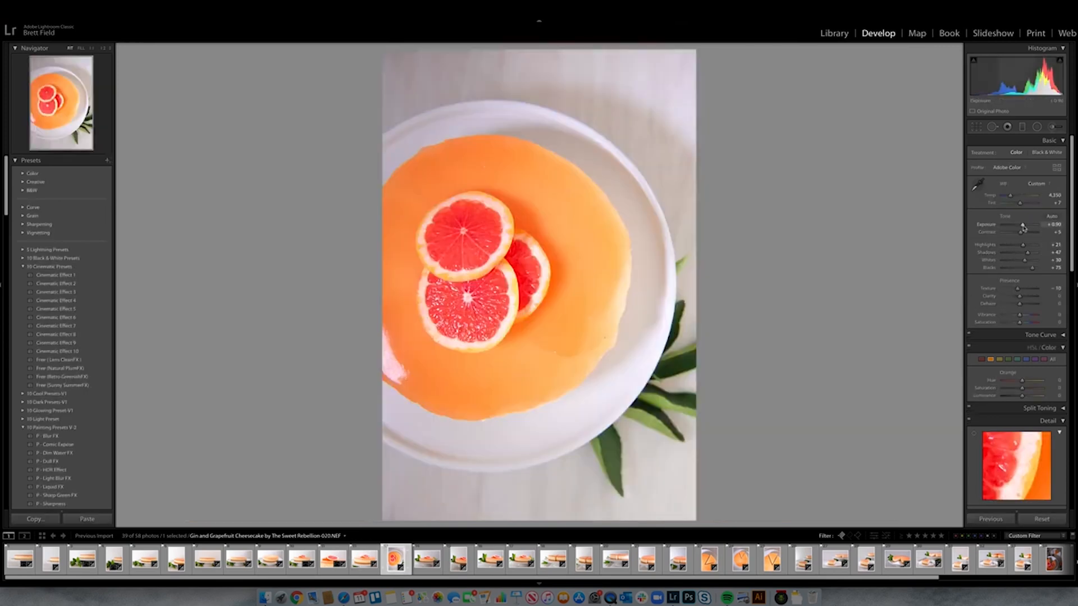
{"action": "left_click_drag", "start_coordinate": [1023, 227], "coordinate": [1011, 252]}
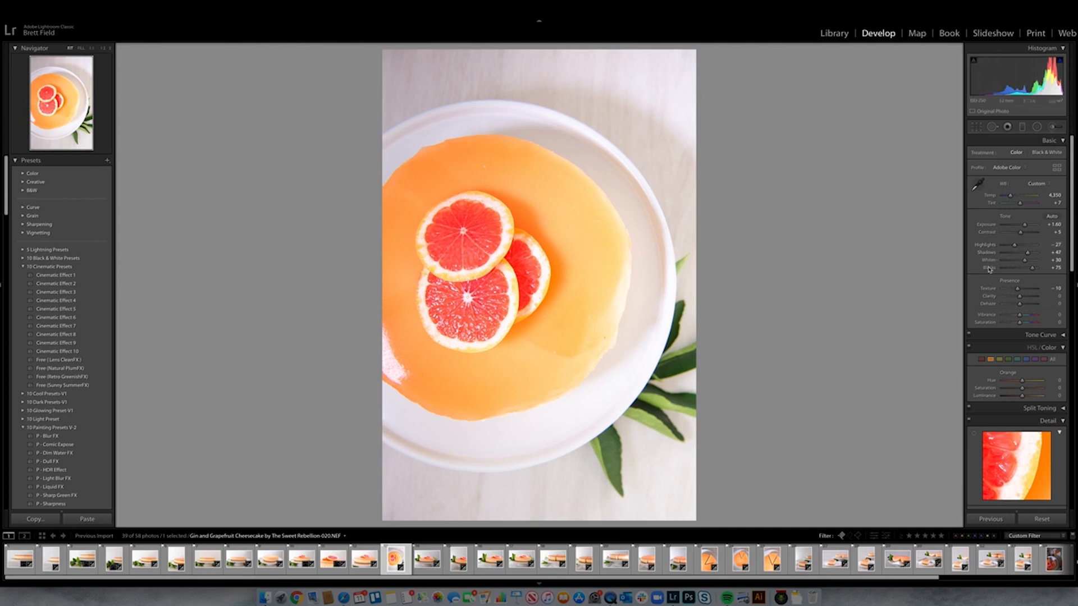
Crop photo 020 to the upper-right part of the plate with the slices cut by the left edge, and adjust its Texture.
{"action": "key", "text": "r"}
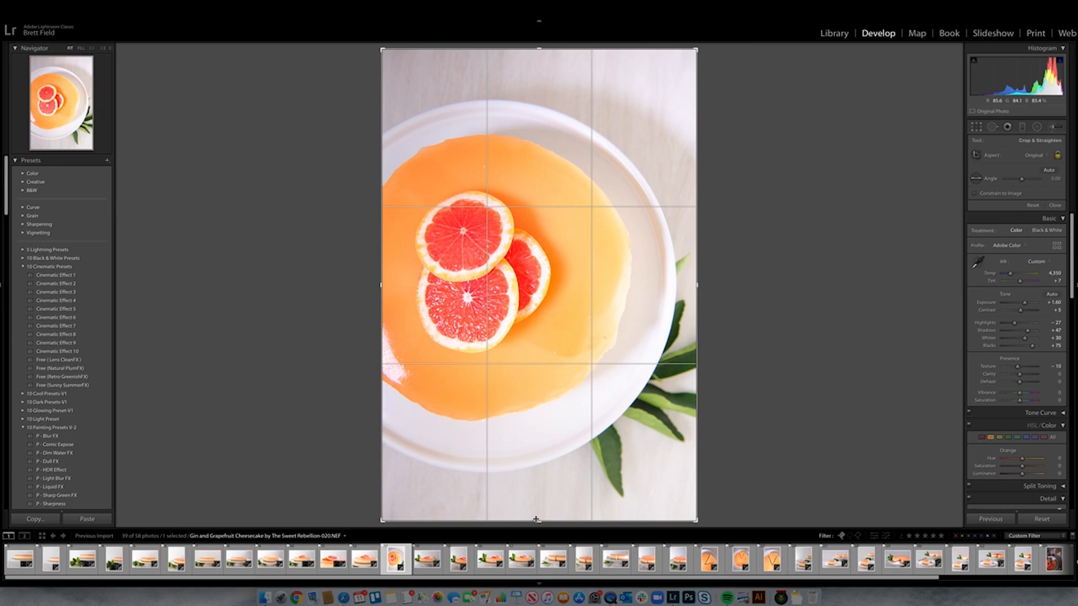
{"action": "left_click_drag", "start_coordinate": [539, 522], "coordinate": [539, 404]}
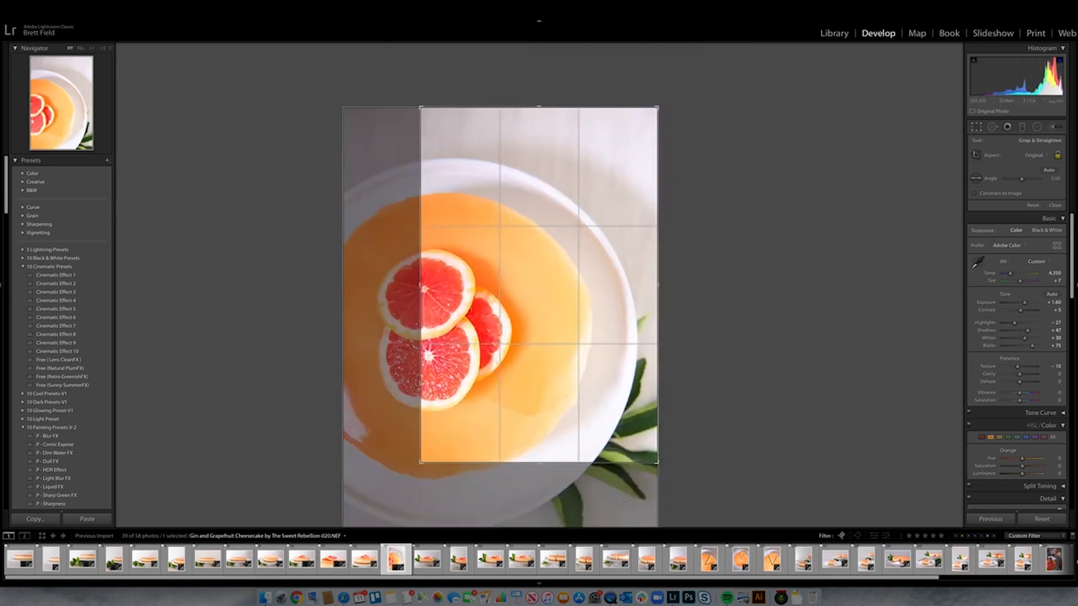
{"action": "left_click_drag", "start_coordinate": [534, 319], "coordinate": [537, 314]}
{"action": "key", "text": "Return"}
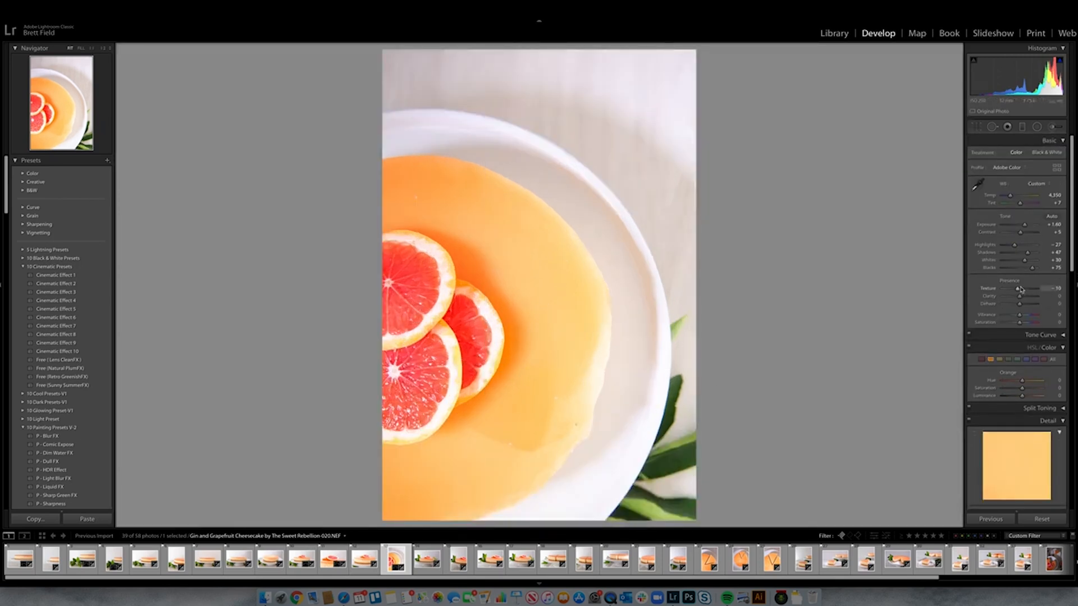
{"action": "left_click_drag", "start_coordinate": [1021, 289], "coordinate": [1022, 288]}
Straighten photo 022, the whole cheesecake on its stand between leaves, and set Exposure to +1.30 and Shadows to +79.
{"action": "key", "text": "Right"}
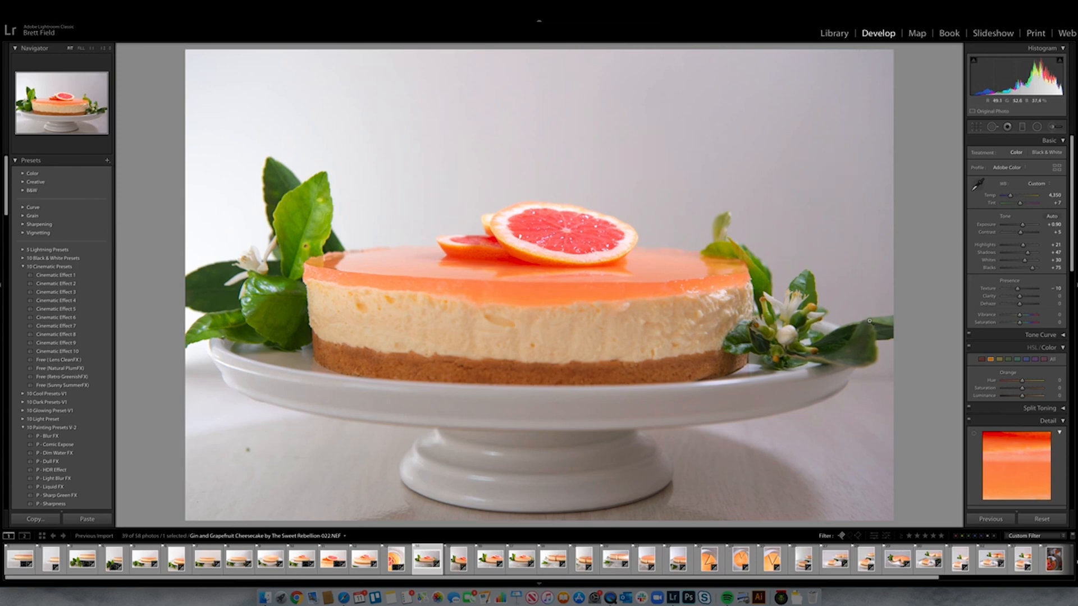
{"action": "key", "text": "r"}
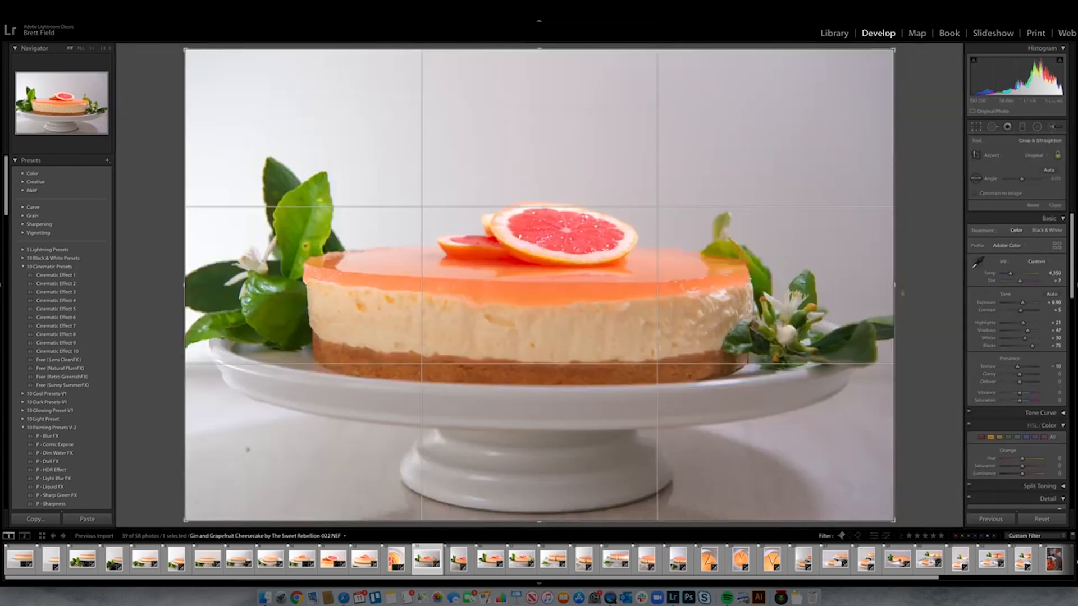
{"action": "left_click_drag", "start_coordinate": [913, 291], "coordinate": [916, 285]}
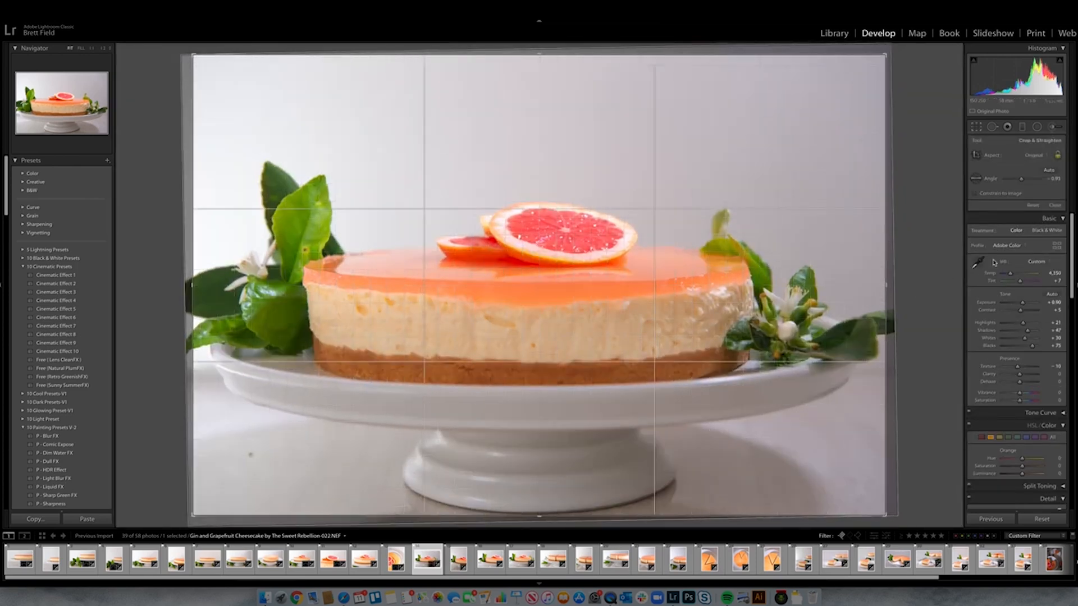
{"action": "key", "text": "r"}
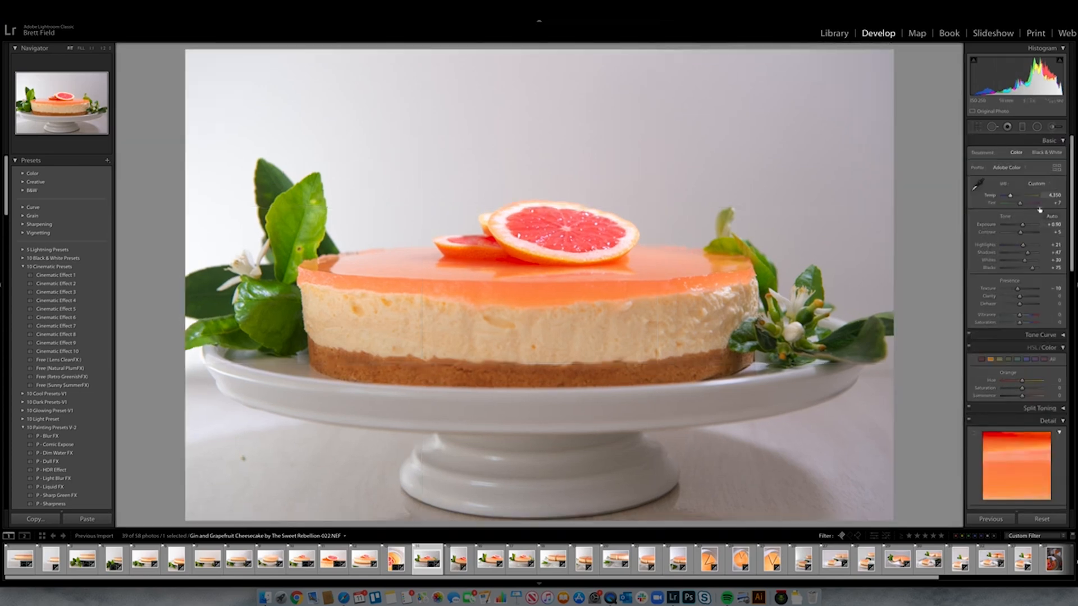
{"action": "left_click_drag", "start_coordinate": [1023, 226], "coordinate": [1025, 227]}
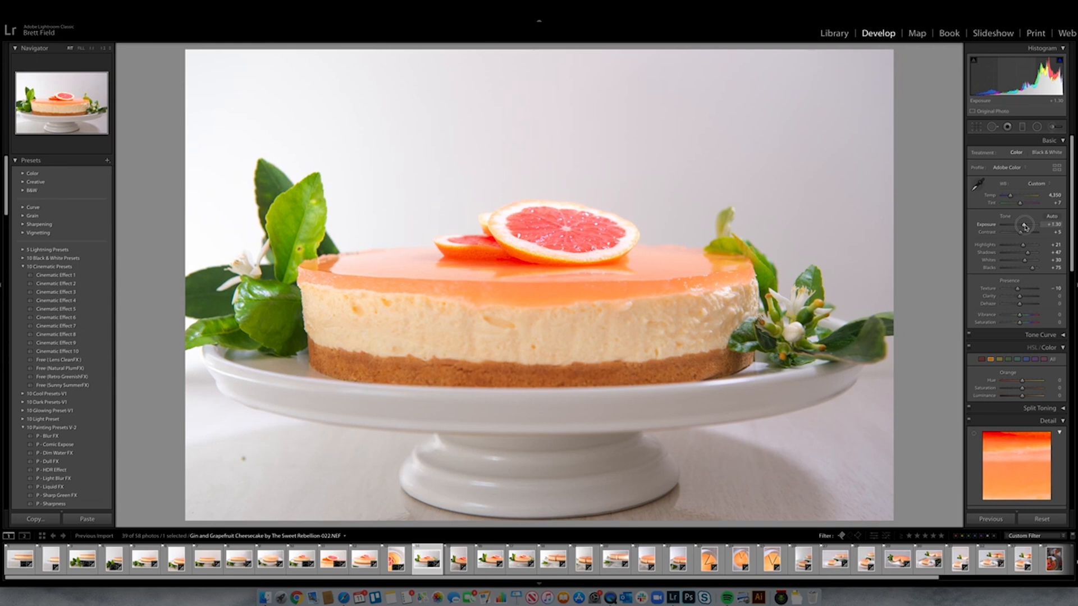
{"action": "left_click_drag", "start_coordinate": [1028, 252], "coordinate": [1032, 254]}
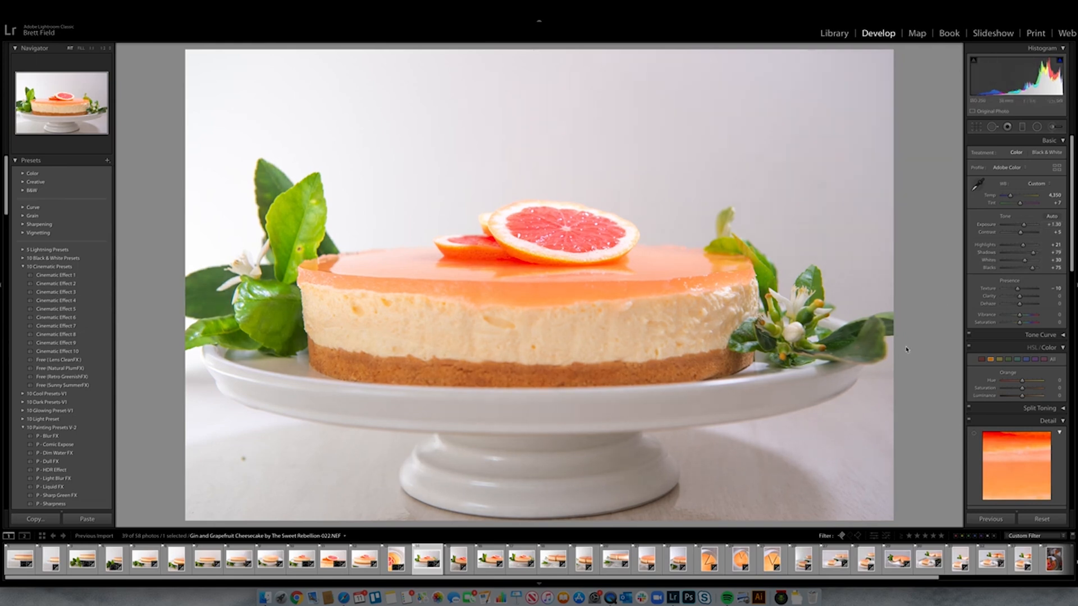
Add the eight following photos to the selection and synchronize photo 022's develop settings to them.
{"action": "key", "text": "shift+Right"}
{"action": "key", "text": "shift+Right"}
{"action": "key", "text": "shift+Right"}
{"action": "key", "text": "shift+Right"}
{"action": "key", "text": "shift+Right"}
{"action": "key", "text": "shift+Right"}
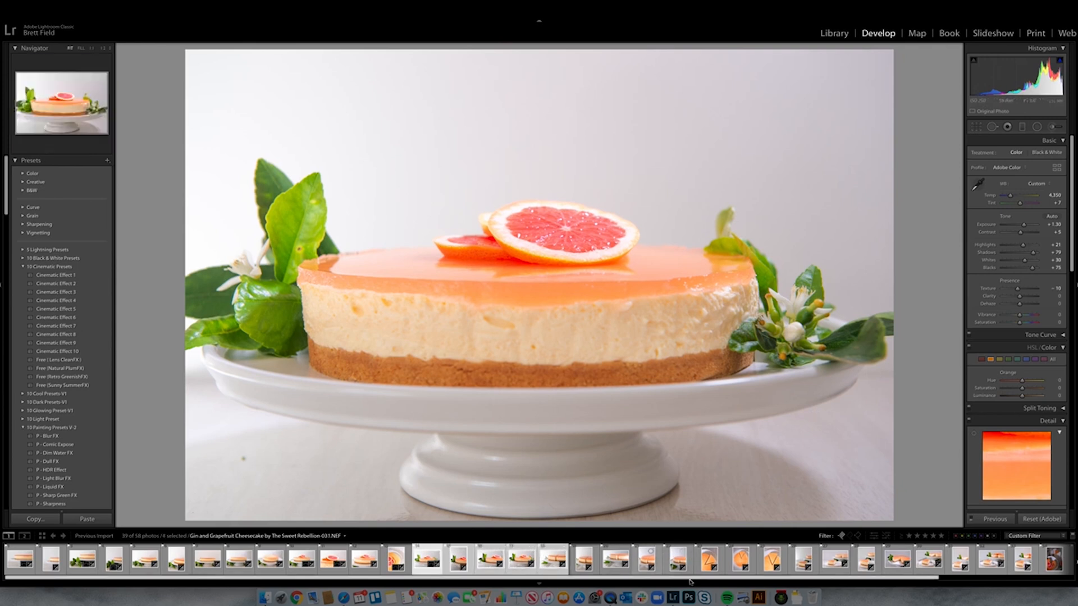
{"action": "left_click", "coordinate": [680, 562], "text": "shift"}
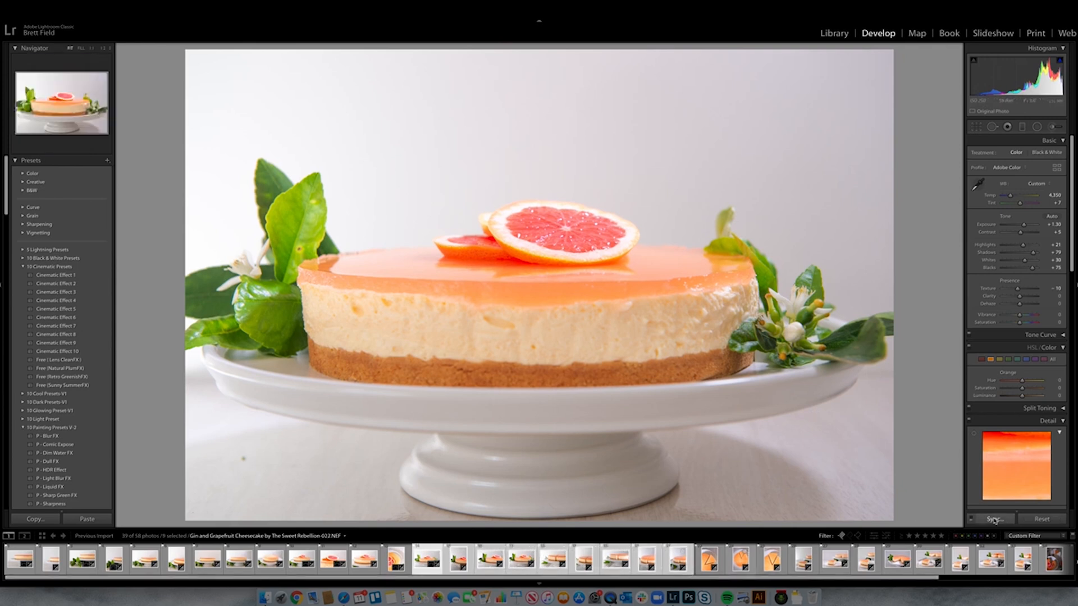
{"action": "left_click", "coordinate": [994, 520]}
{"action": "key", "text": "Return"}
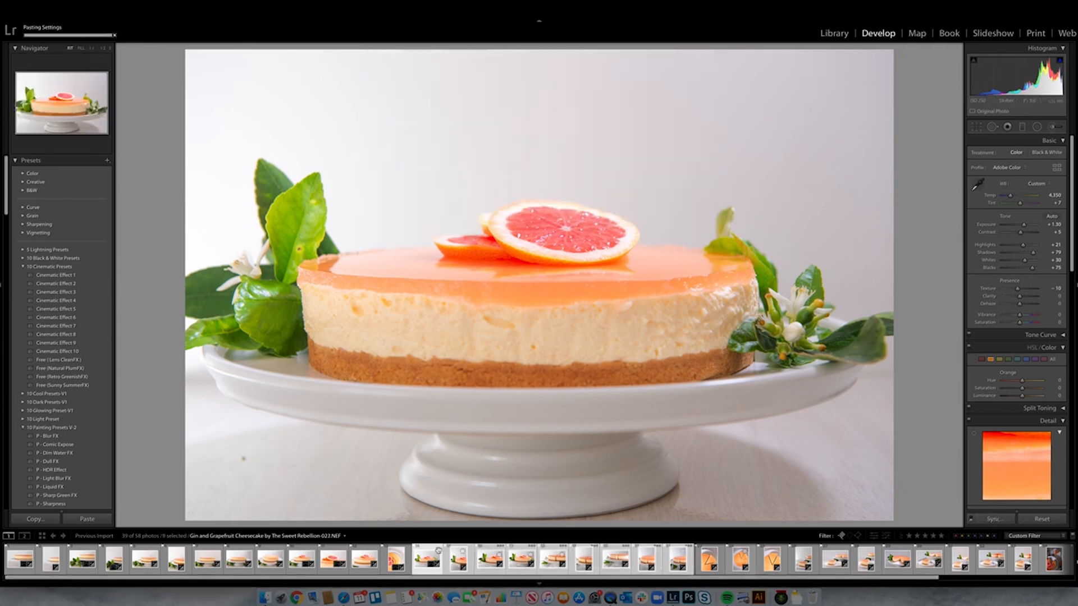
Straighten photo 023, the vertical cheesecake shot, to a crop angle of about -1.87 and crop it slightly tighter.
{"action": "left_click", "coordinate": [469, 566]}
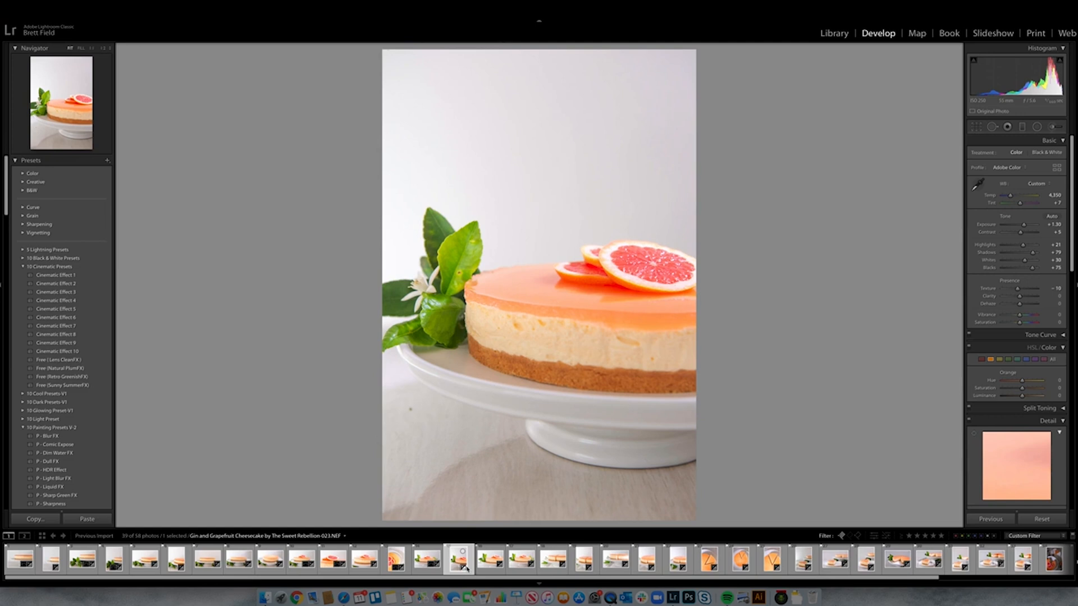
{"action": "key", "text": "r"}
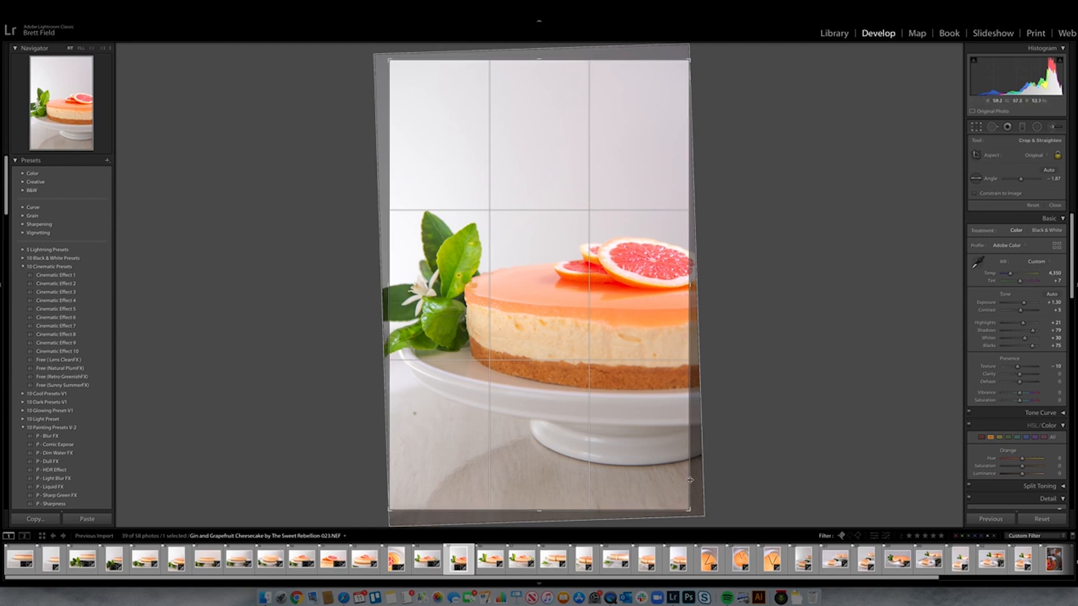
{"action": "left_click_drag", "start_coordinate": [690, 510], "coordinate": [683, 504]}
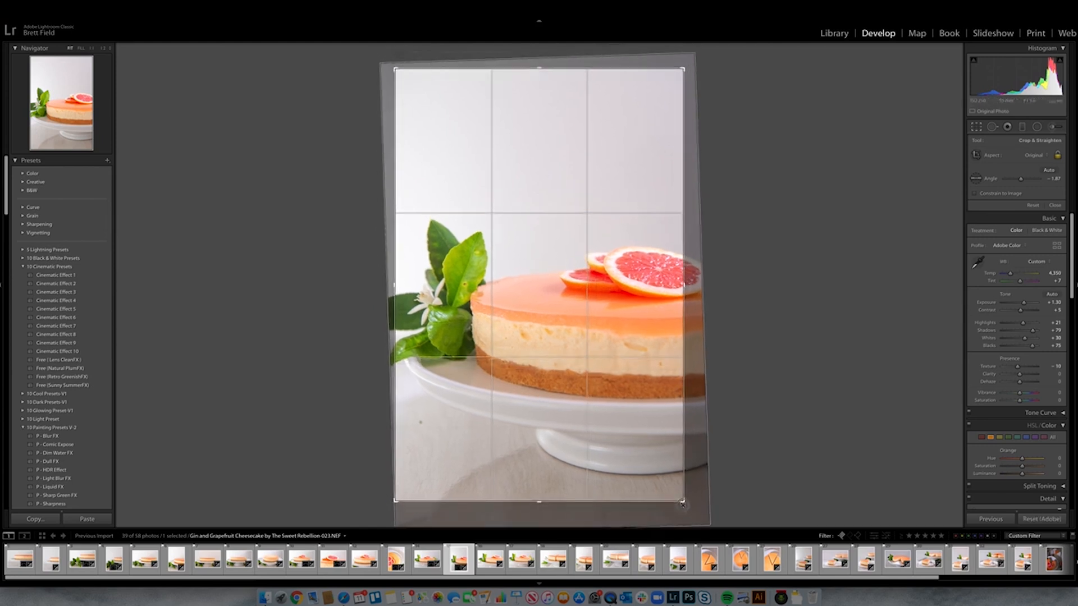
{"action": "key", "text": "Return"}
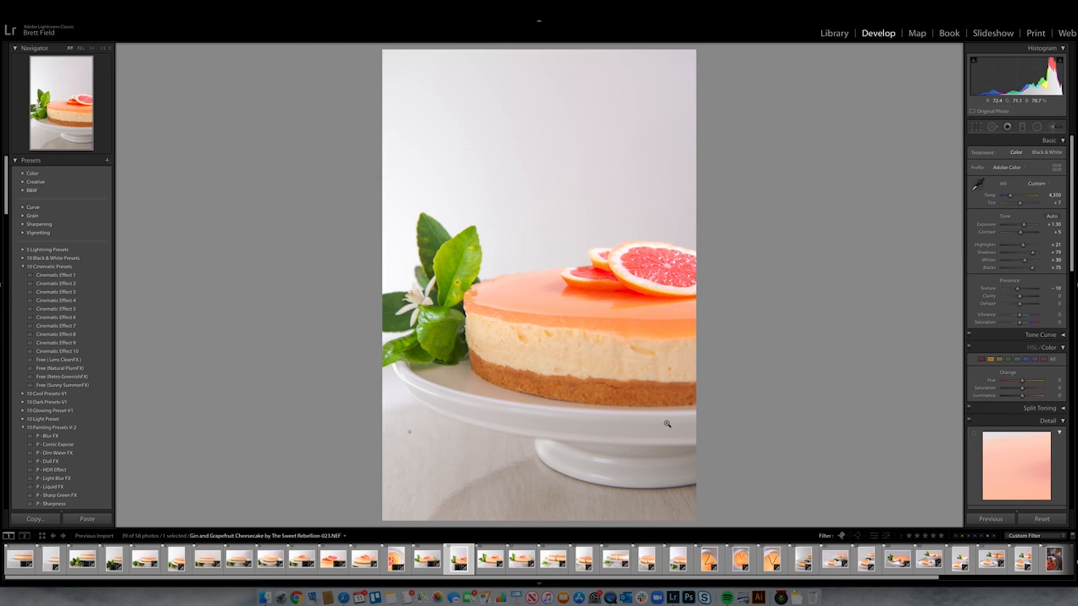
Straighten photo 024 to a crop angle of about -1.12 and tighten the crop, shifting the frame to trim the leaf at the right edge.
{"action": "key", "text": "Right"}
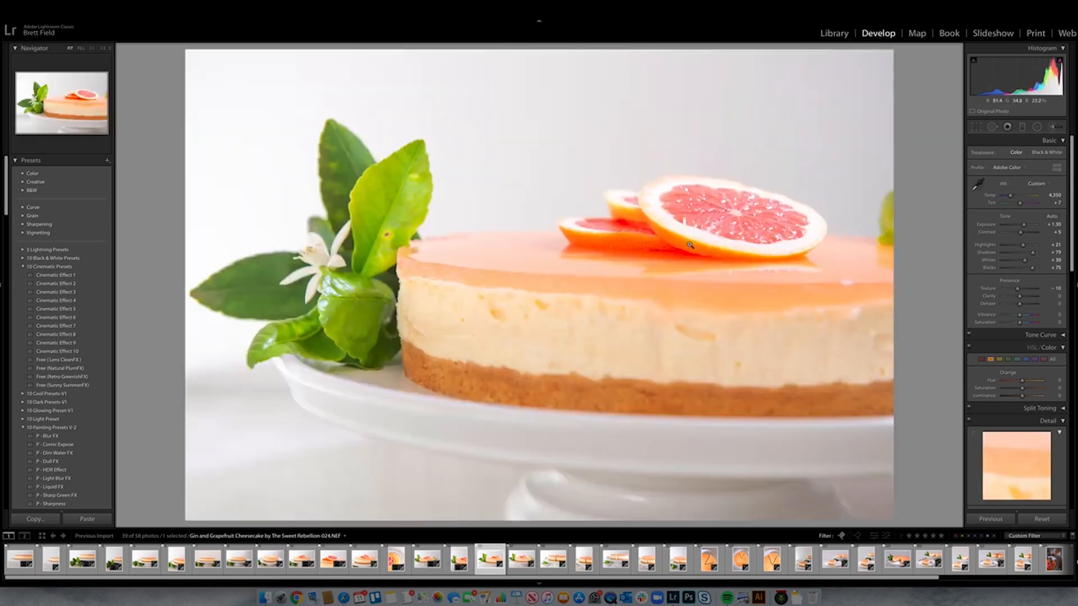
{"action": "key", "text": "r"}
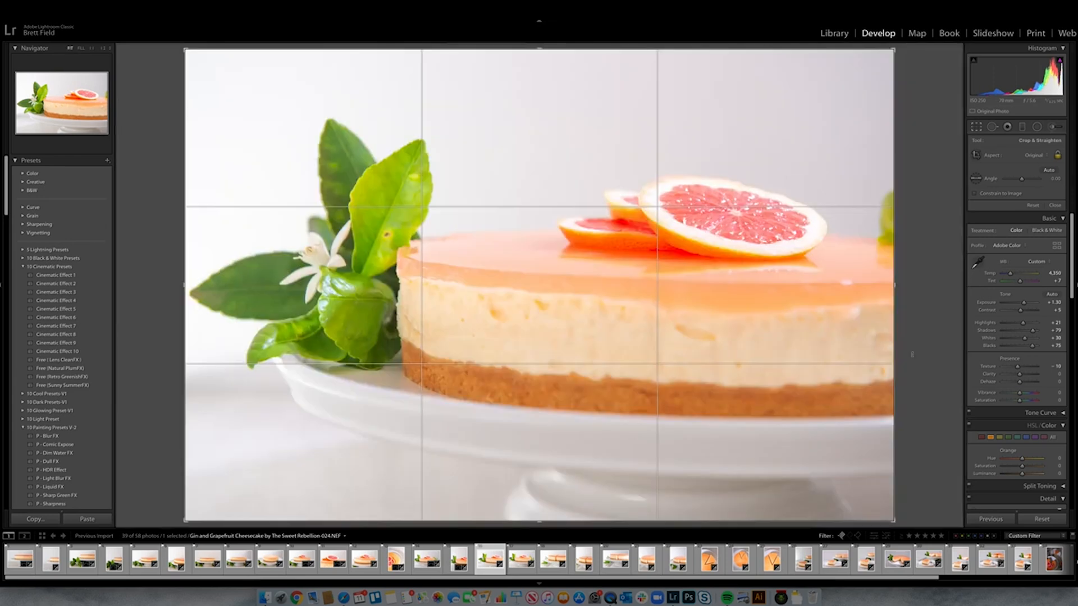
{"action": "left_click_drag", "start_coordinate": [920, 352], "coordinate": [921, 344]}
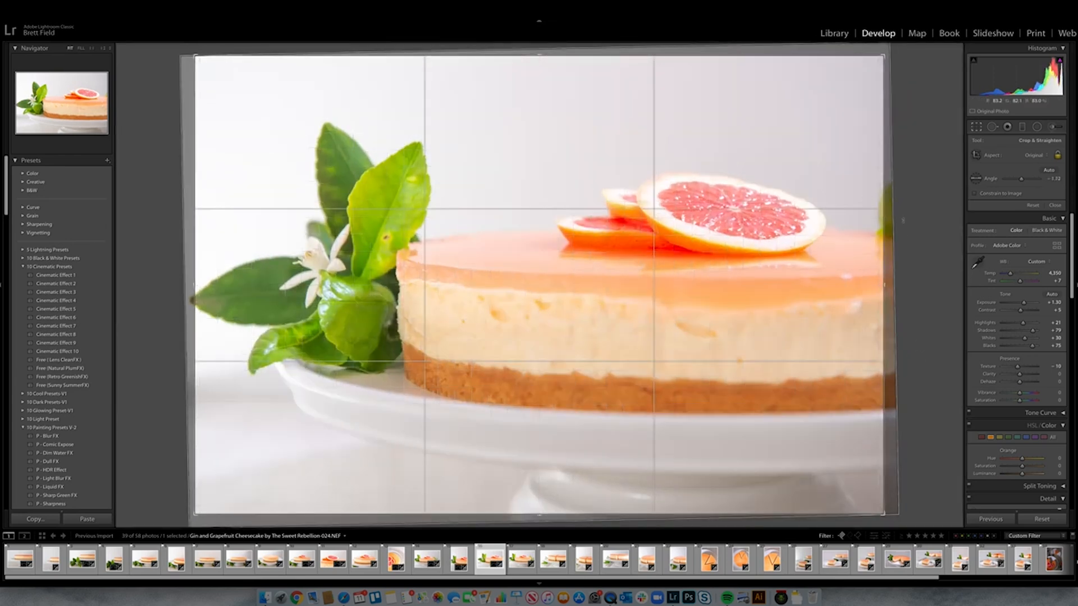
{"action": "left_click_drag", "start_coordinate": [821, 160], "coordinate": [844, 159]}
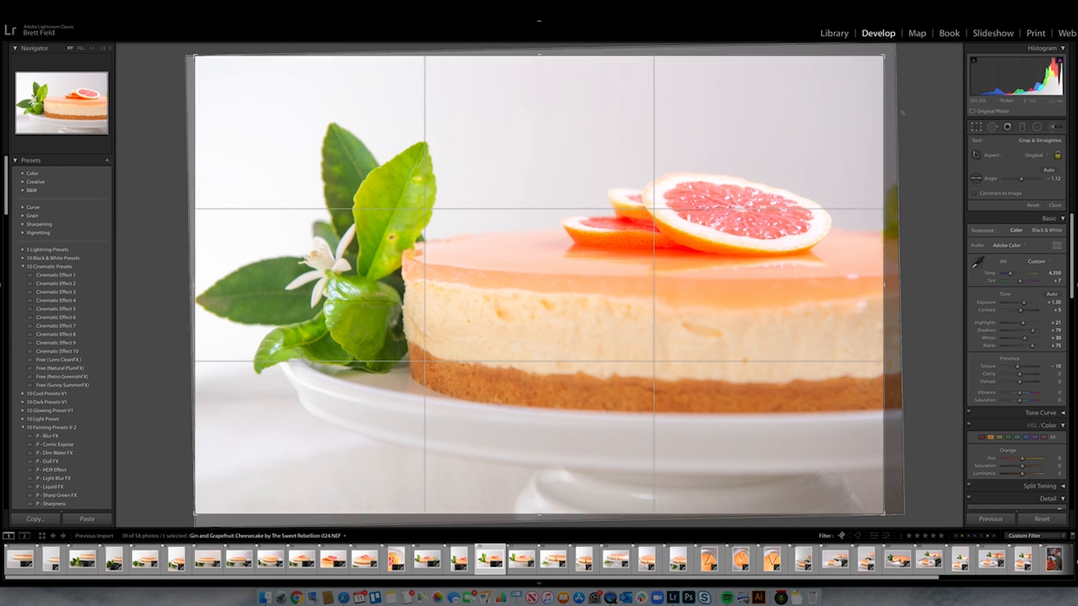
{"action": "left_click_drag", "start_coordinate": [883, 55], "coordinate": [879, 60]}
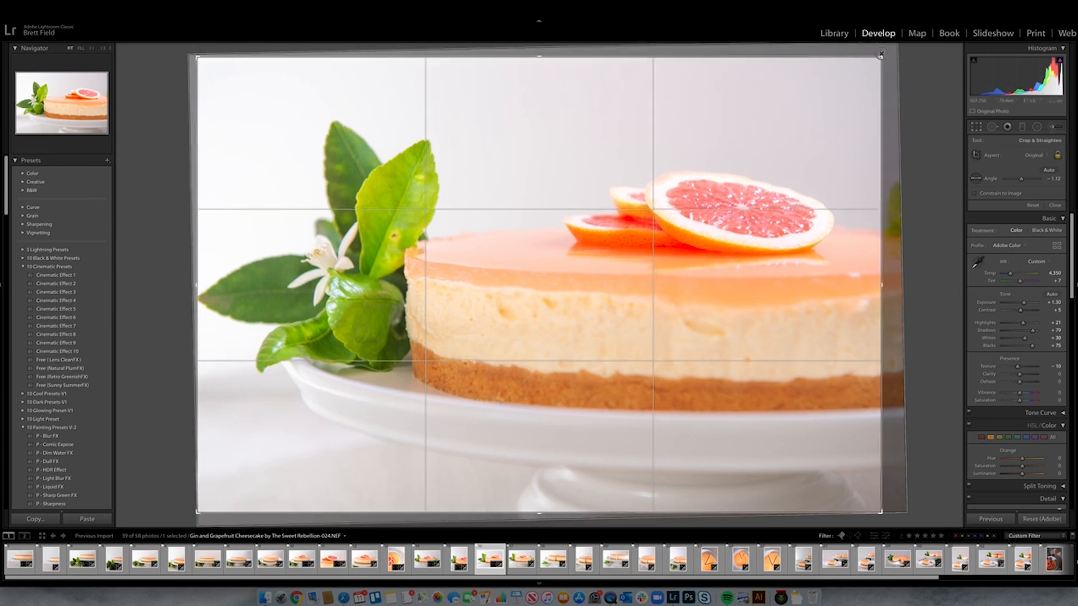
{"action": "left_click_drag", "start_coordinate": [835, 130], "coordinate": [854, 153]}
{"action": "key", "text": "Return"}
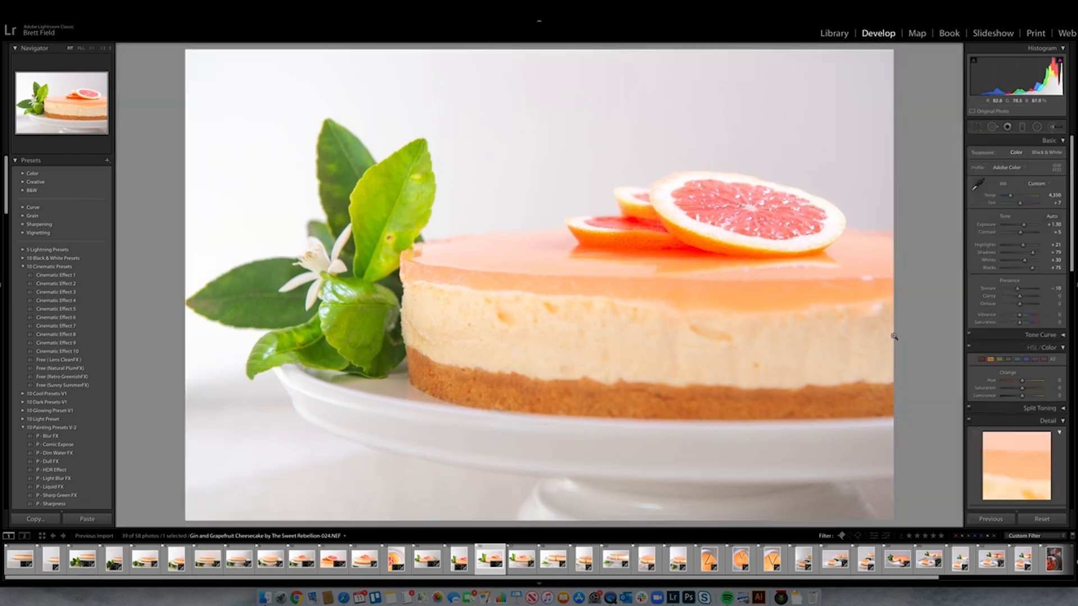
Review the following synced photos one by one, through the sliced cheesecake shots up to photo 031.
{"action": "key", "text": "Right"}
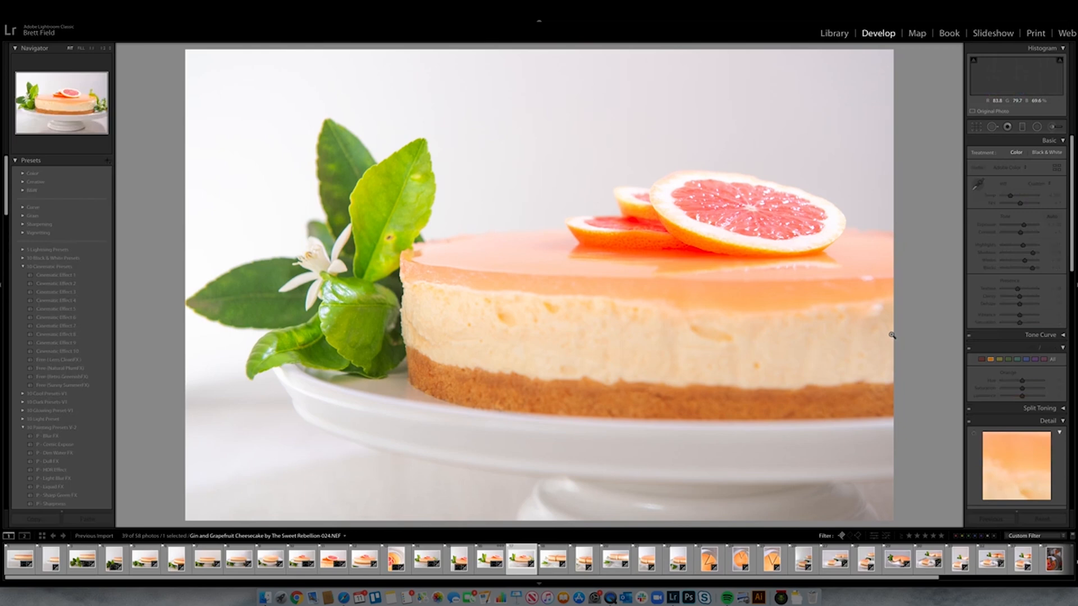
{"action": "key", "text": "Right"}
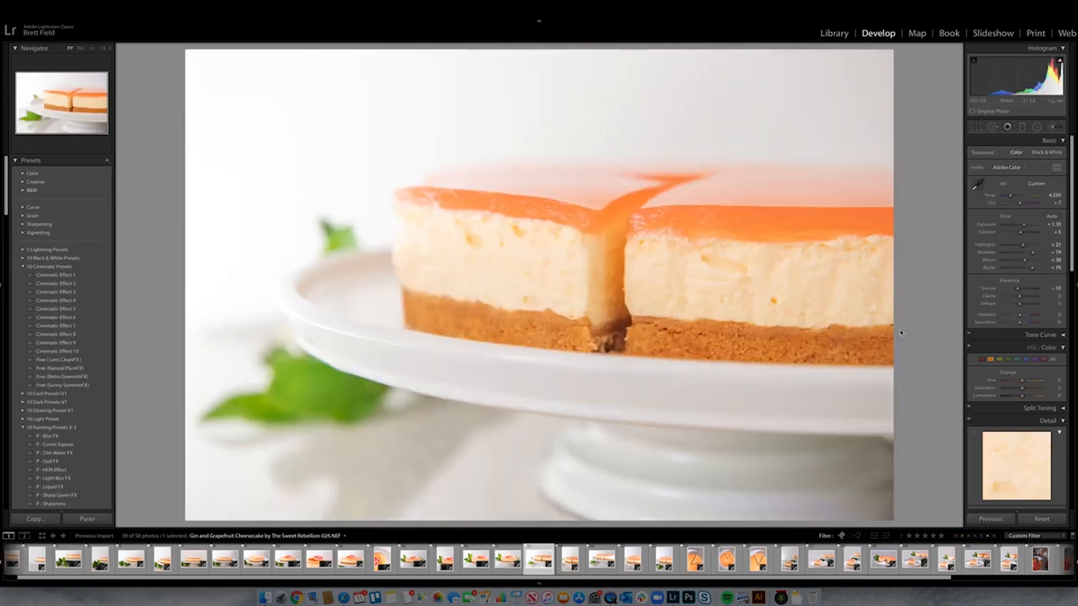
{"action": "key", "text": "Right"}
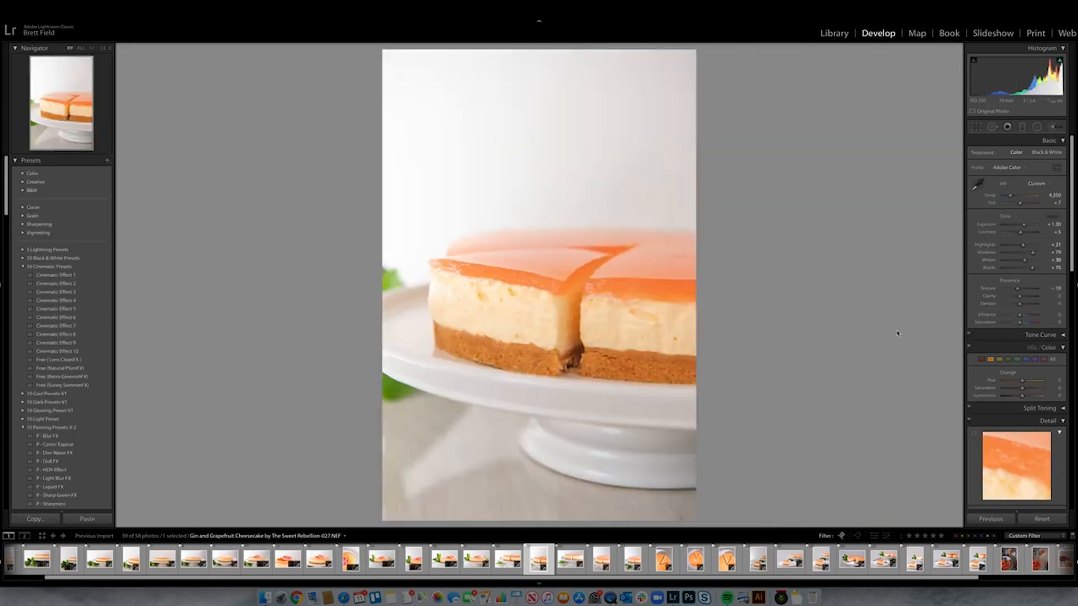
{"action": "key", "text": "Right"}
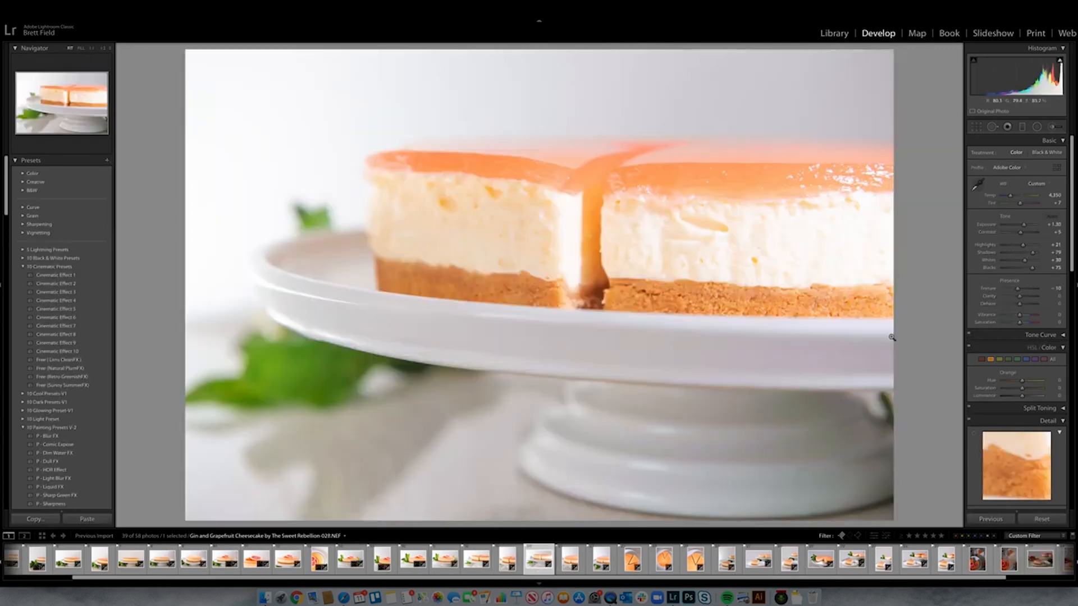
{"action": "key", "text": "Right"}
{"action": "key", "text": "Right"}
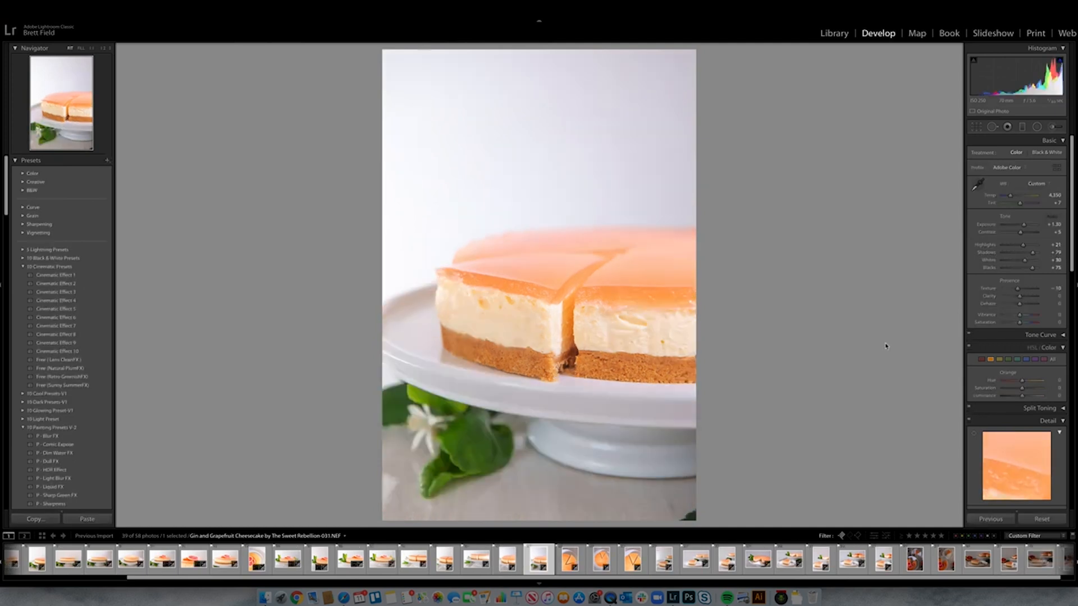
Try photo 032, the overhead shot of the cut slice, in other orientations by rotating it clockwise in 90-degree turns.
{"action": "key", "text": "Right"}
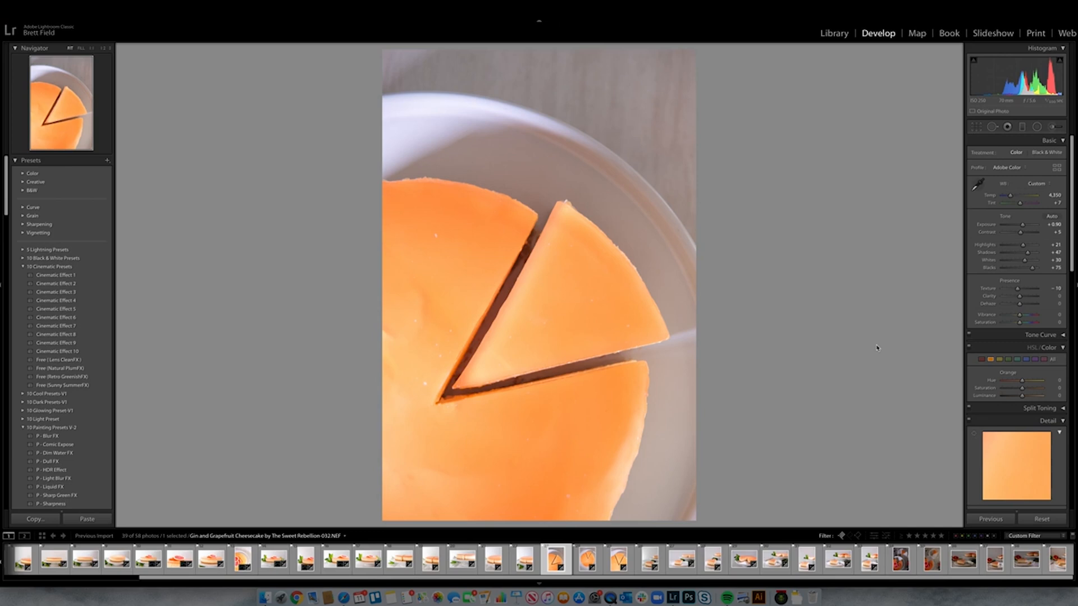
{"action": "key", "text": "super+bracketright"}
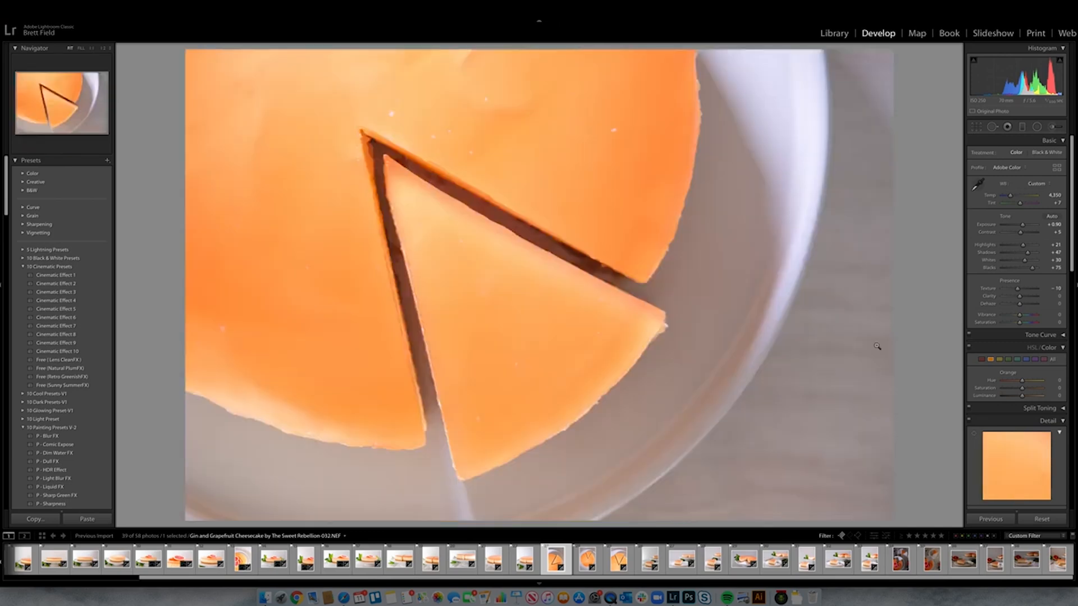
{"action": "key", "text": "super+bracketright"}
{"action": "key", "text": "super+bracketright"}
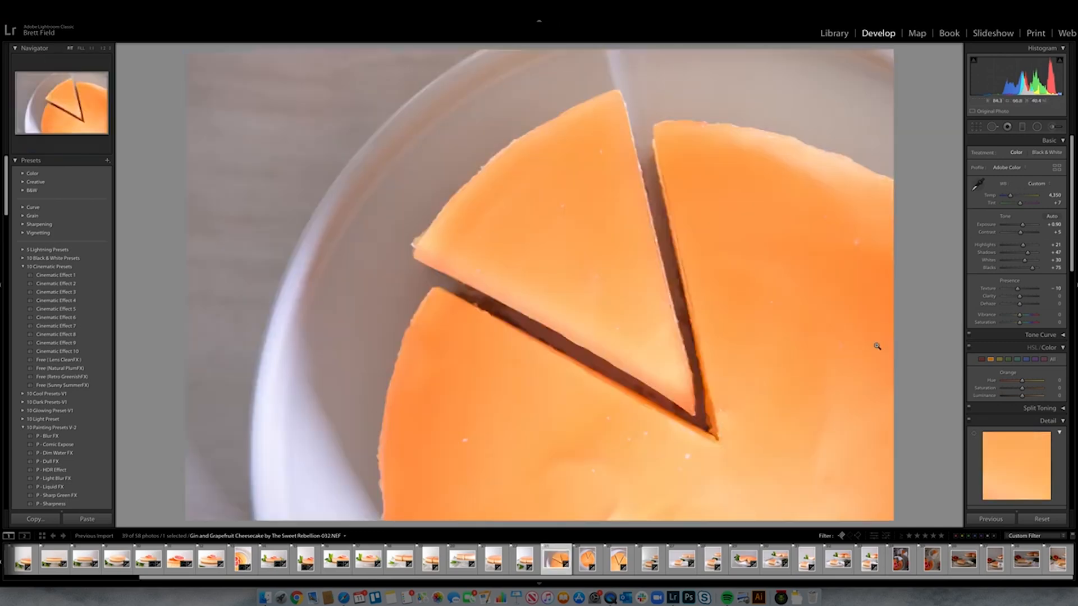
{"action": "key", "text": "super+bracketright"}
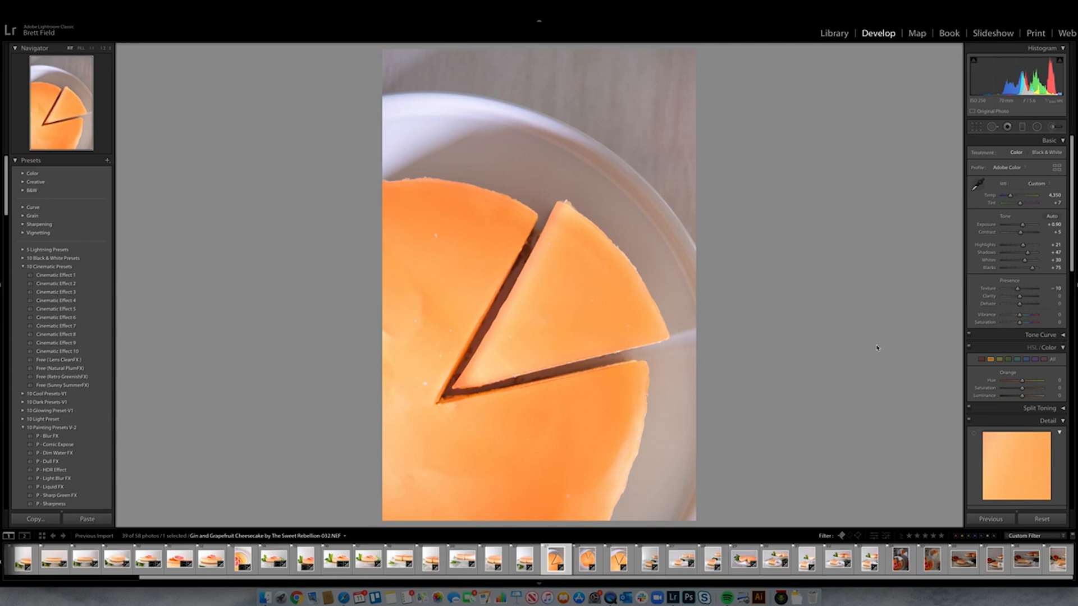
Rotate photo 033, the overhead view of the whole cheesecake, by 180 degrees so the cut slice faces downward.
{"action": "key", "text": "Right"}
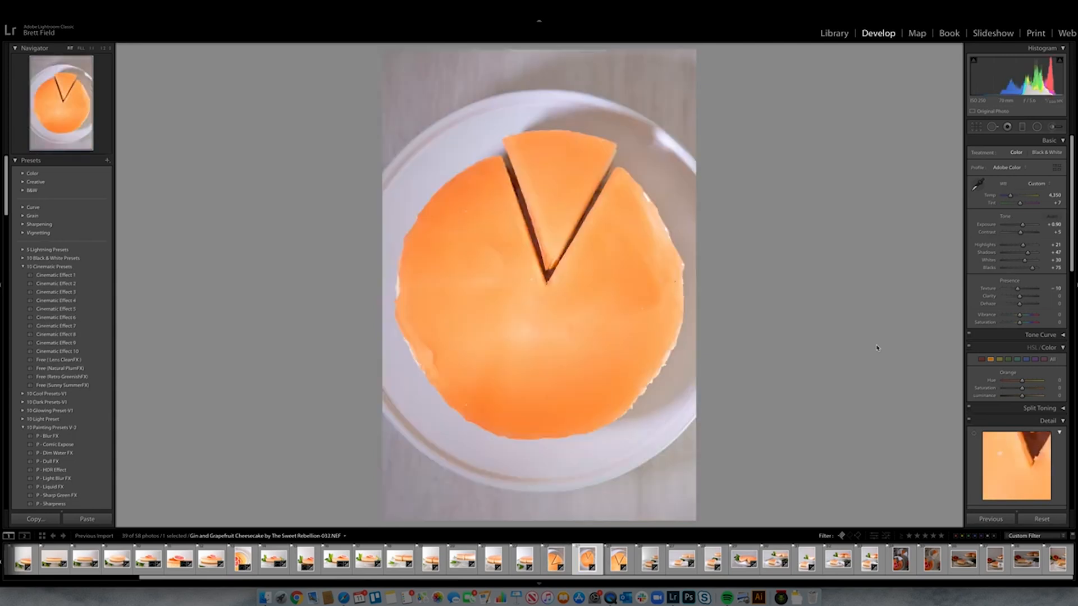
{"action": "key", "text": "super+bracketleft"}
{"action": "key", "text": "super+bracketright"}
{"action": "key", "text": "super+bracketright"}
{"action": "key", "text": "super+bracketright"}
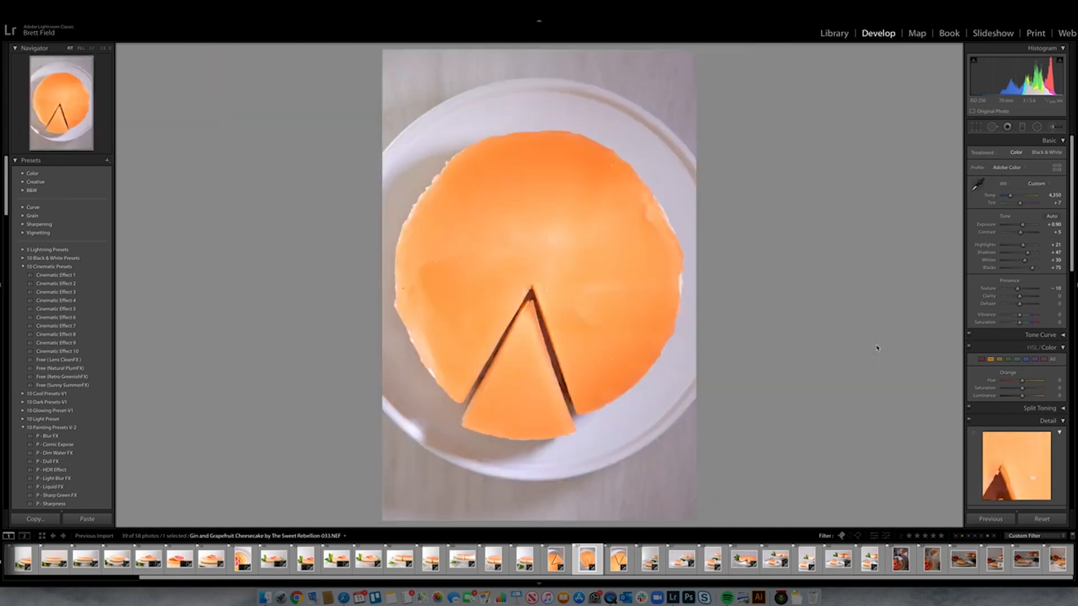
Straighten photo 033 to a crop angle of about -0.97 and crop it tighter, trimming the cake's left edge.
{"action": "key", "text": "r"}
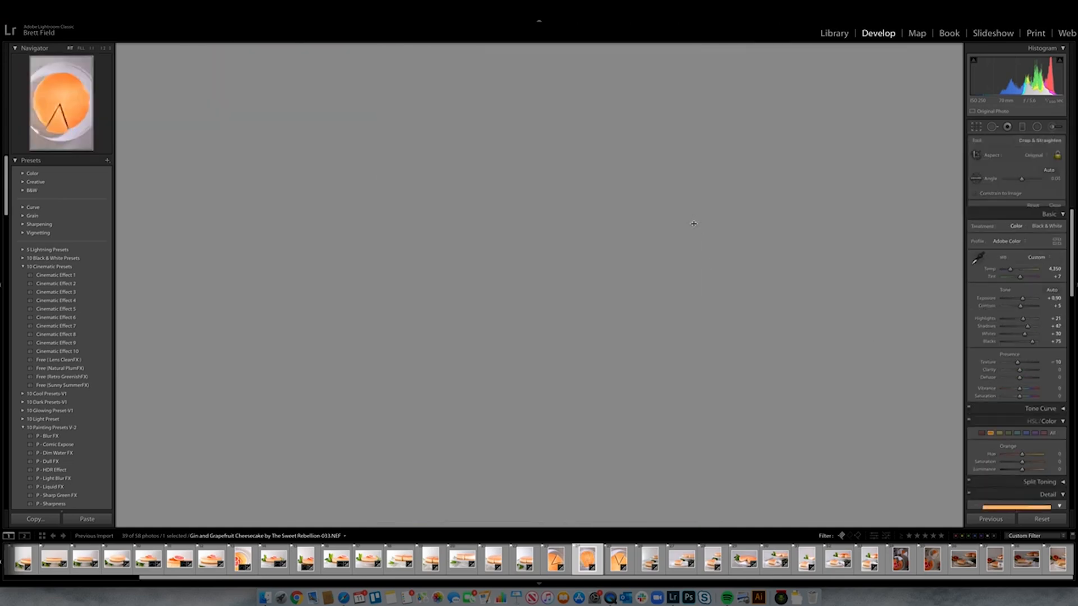
{"action": "left_click_drag", "start_coordinate": [742, 264], "coordinate": [753, 259]}
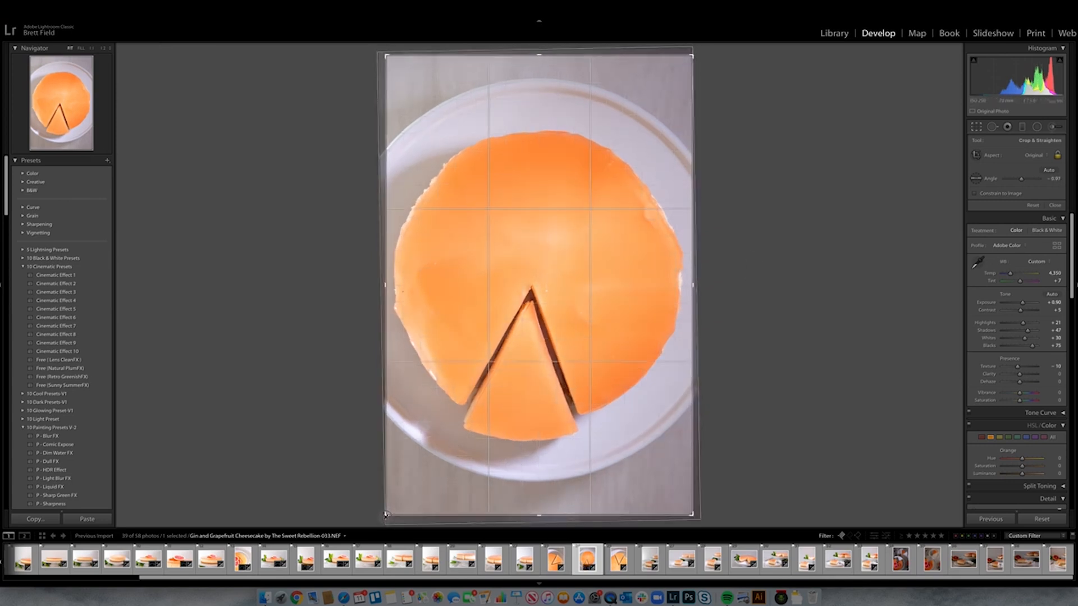
{"action": "left_click_drag", "start_coordinate": [403, 517], "coordinate": [444, 455]}
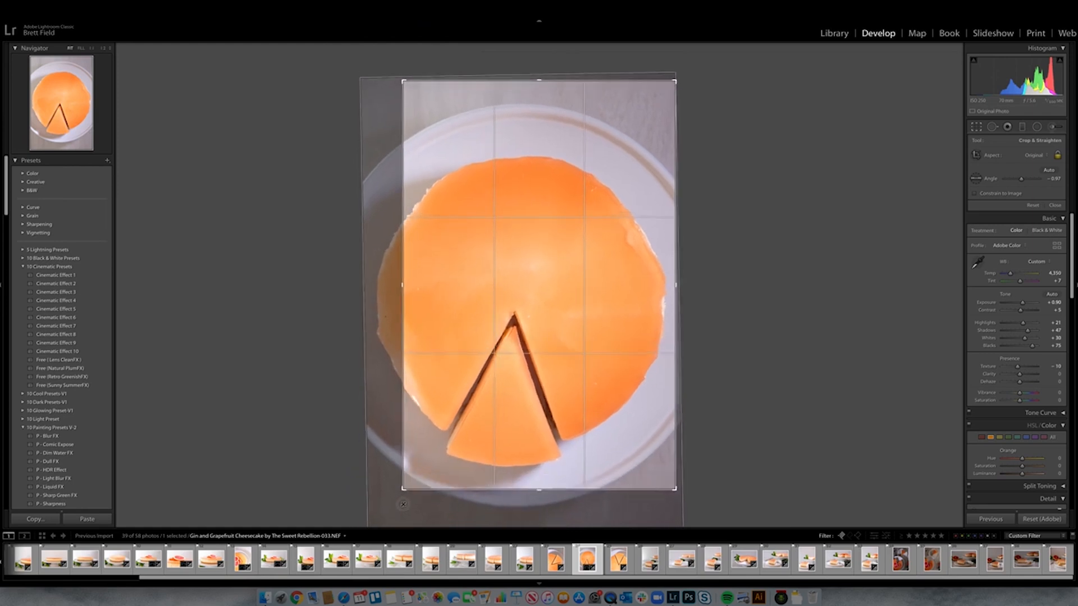
{"action": "key", "text": "Return"}
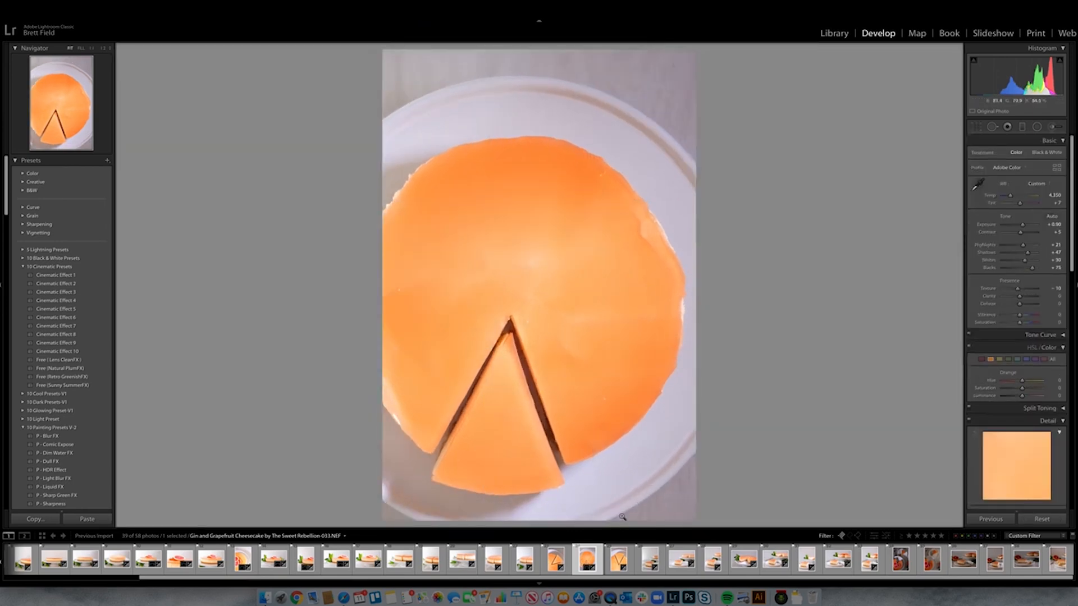
Rotate photo 034, the overhead close-up of the cut slice, by 180 degrees so the slice faces downward.
{"action": "left_click", "coordinate": [617, 567]}
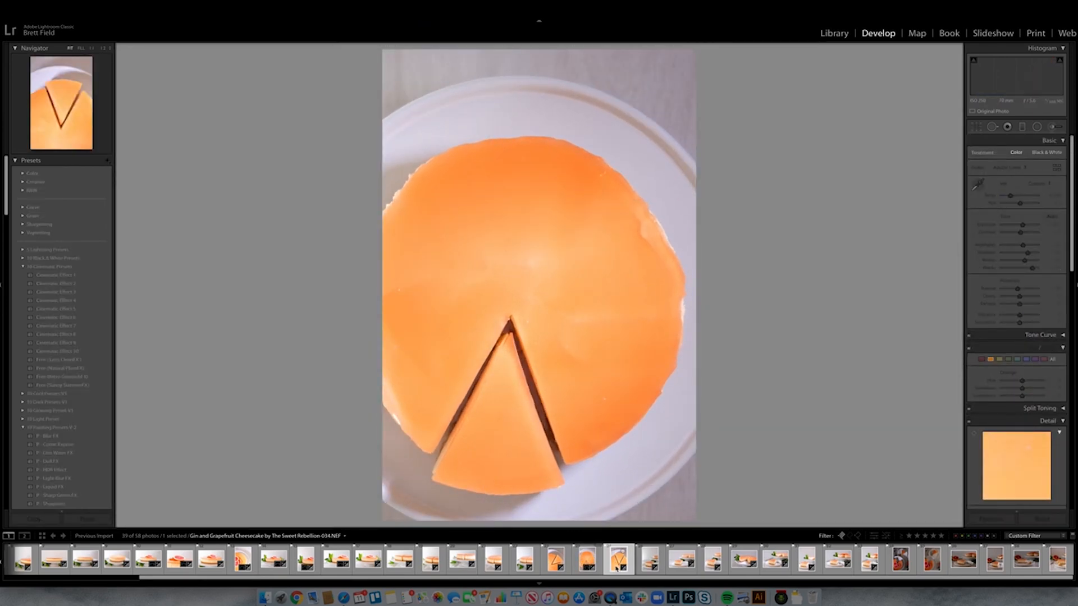
{"action": "key", "text": "super+bracketright"}
{"action": "key", "text": "super+bracketright"}
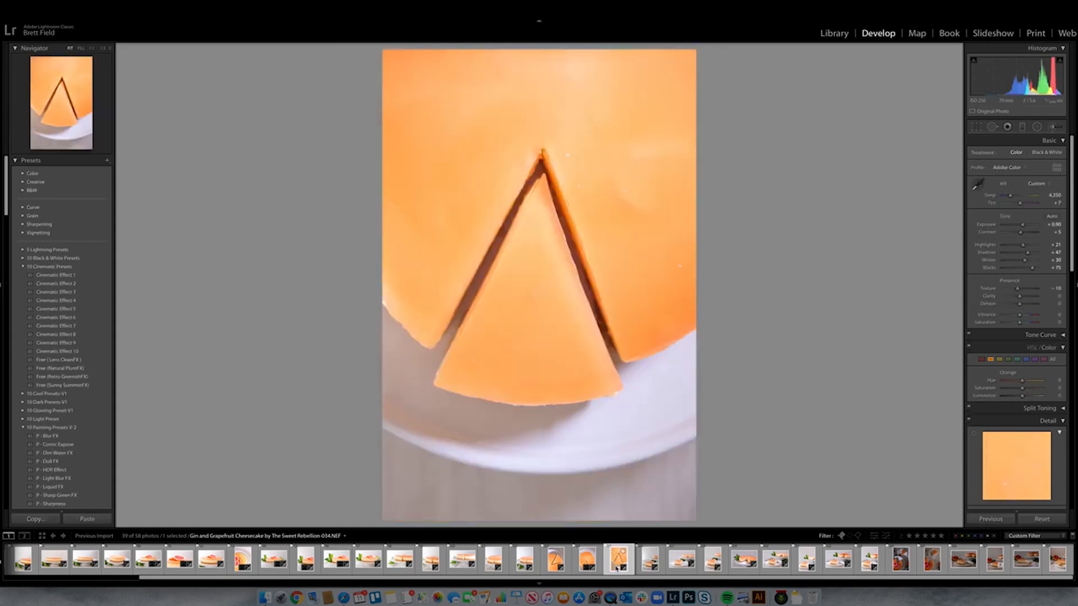
Straighten photo 034 to a crop angle of about -1.89 and crop it slightly tighter around the slice.
{"action": "key", "text": "r"}
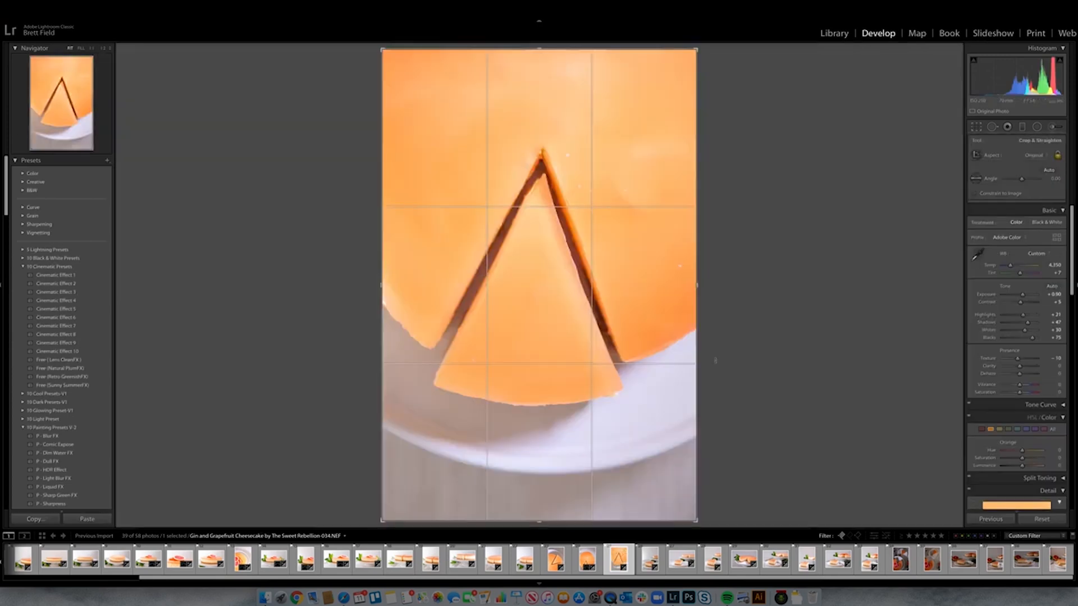
{"action": "left_click_drag", "start_coordinate": [717, 361], "coordinate": [741, 356]}
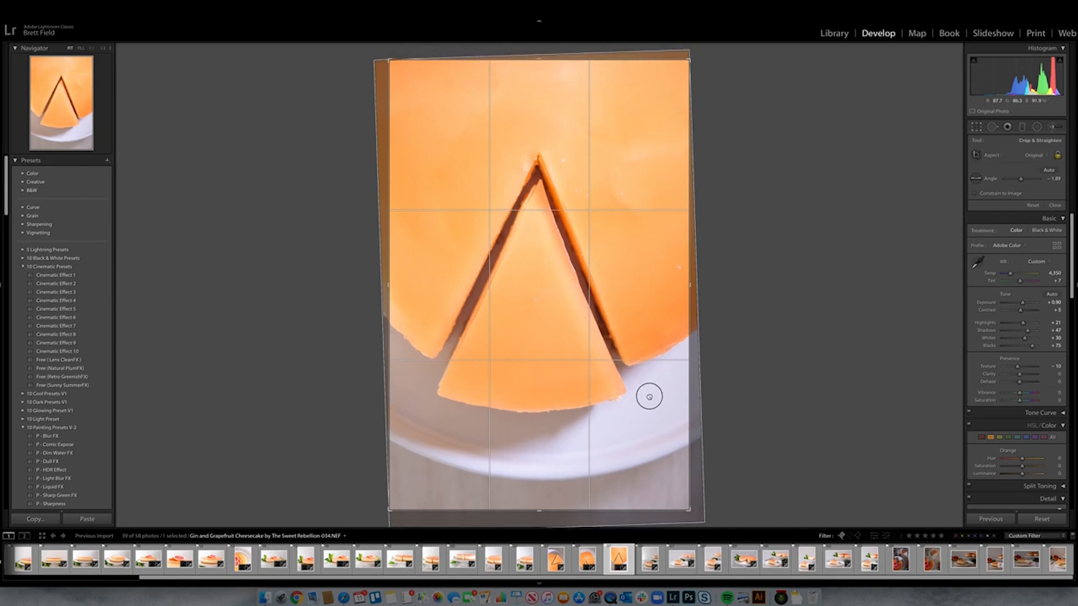
{"action": "left_click_drag", "start_coordinate": [390, 508], "coordinate": [392, 504]}
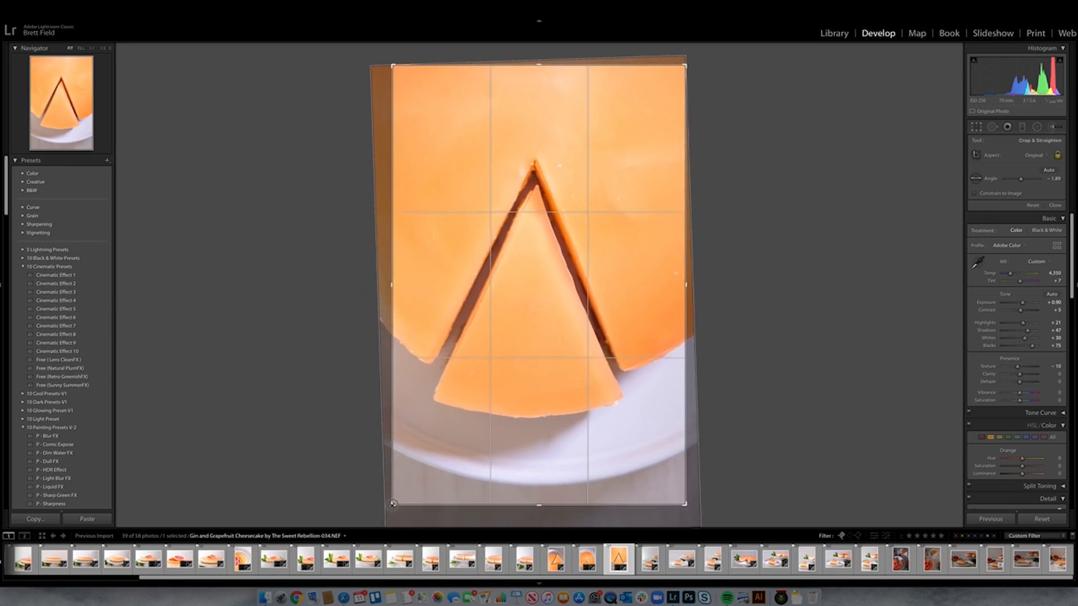
{"action": "key", "text": "Return"}
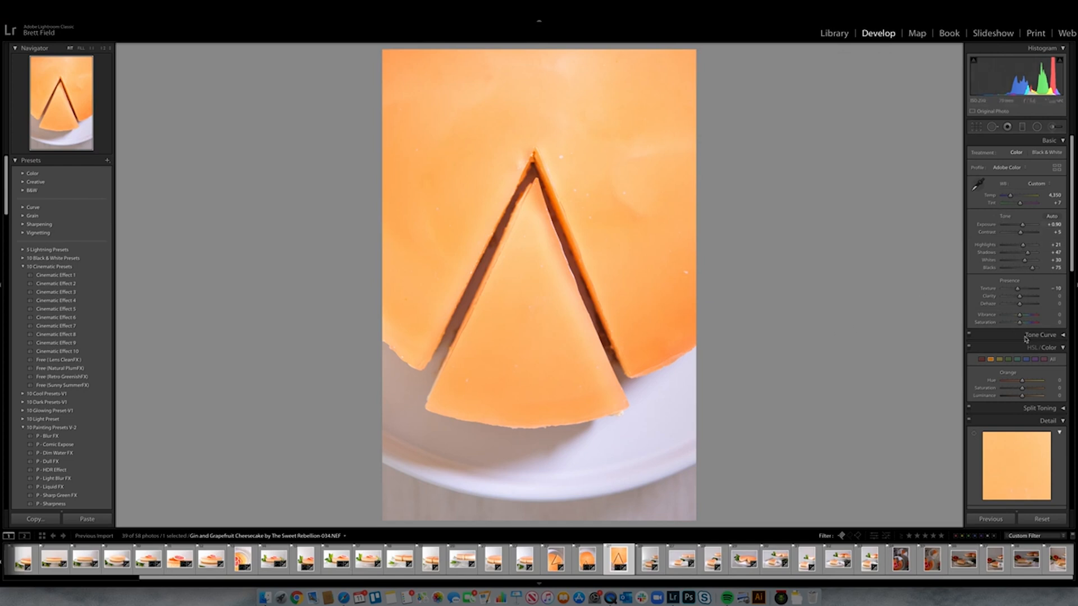
{"action": "left_click_drag", "start_coordinate": [1023, 390], "coordinate": [1025, 389]}
Synchronize photo 025's develop settings to photo 036, the vertical shot of a single slice on a plate.
{"action": "key", "text": "Right"}
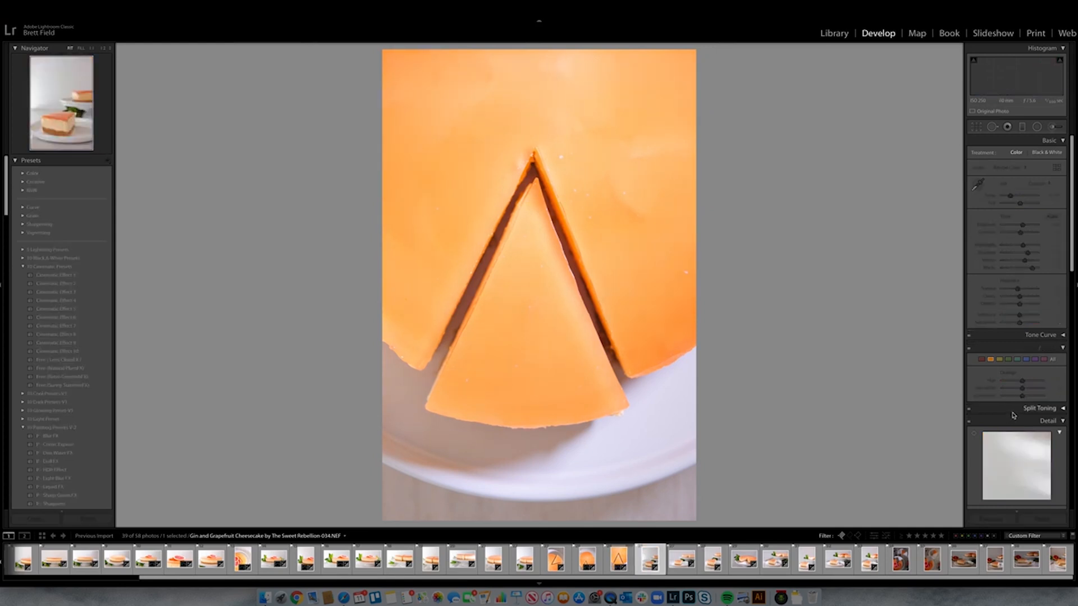
{"action": "left_click", "coordinate": [392, 553]}
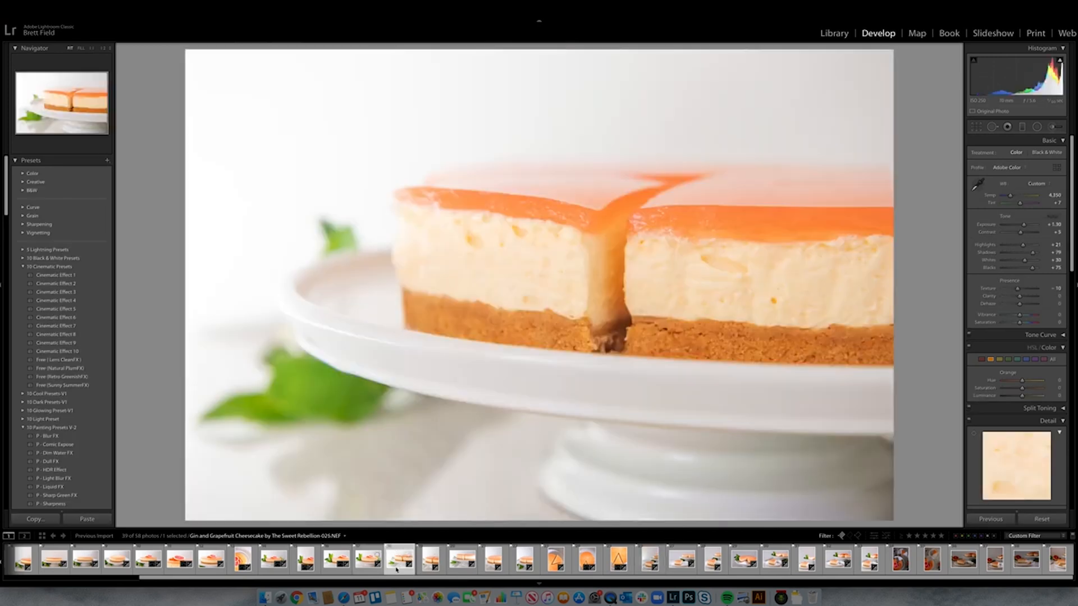
{"action": "left_click", "coordinate": [662, 563], "text": "super"}
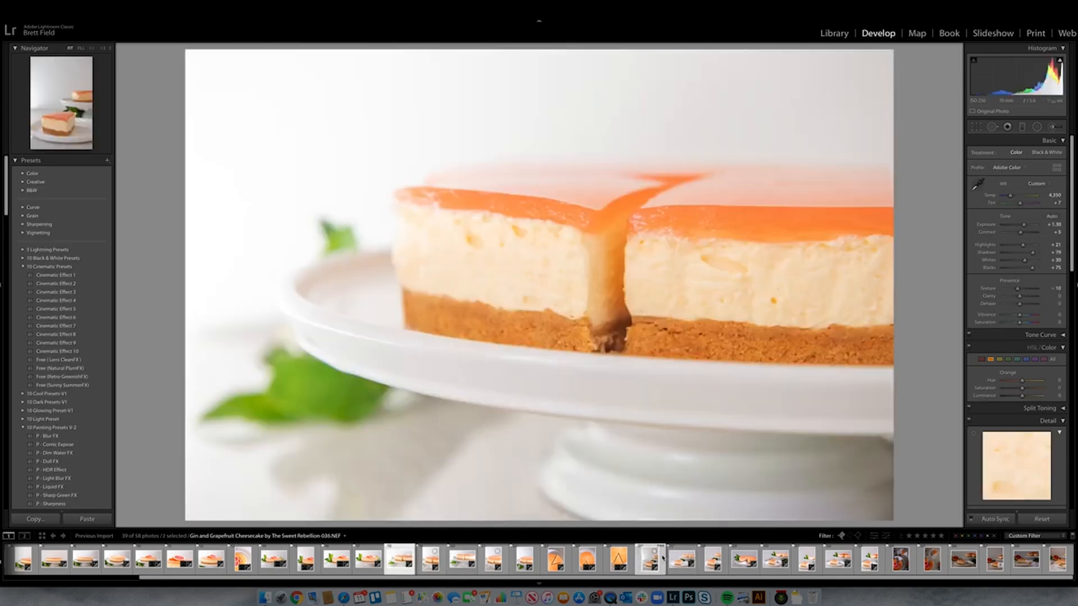
{"action": "left_click", "coordinate": [993, 518]}
{"action": "key", "text": "Return"}
Raise photo 036's shadows to +100 and synchronize its develop settings to the seven following cheesecake photos.
{"action": "left_click", "coordinate": [663, 564]}
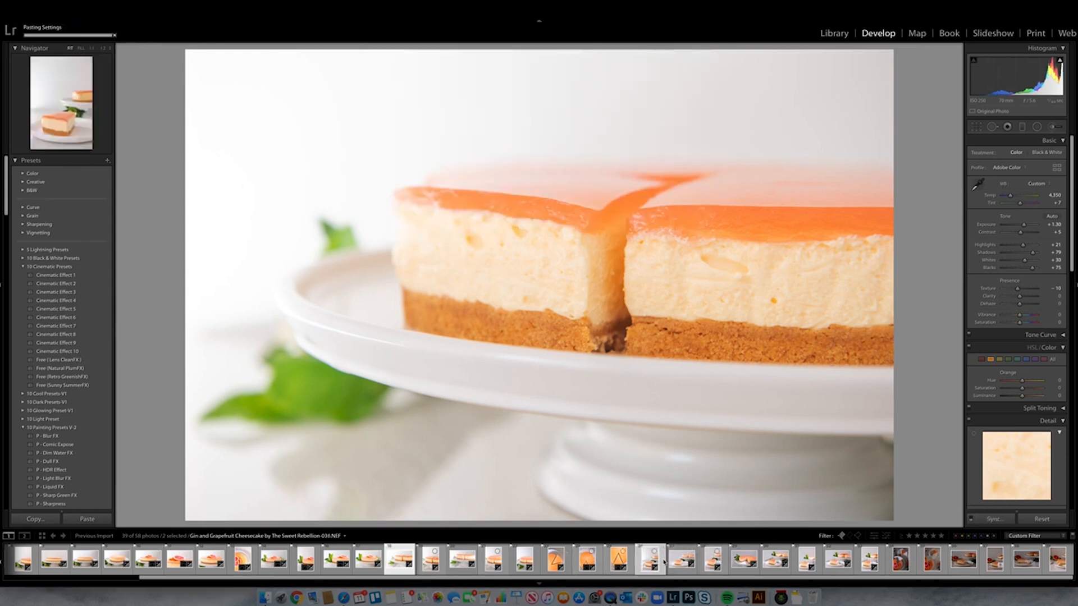
{"action": "left_click", "coordinate": [663, 563]}
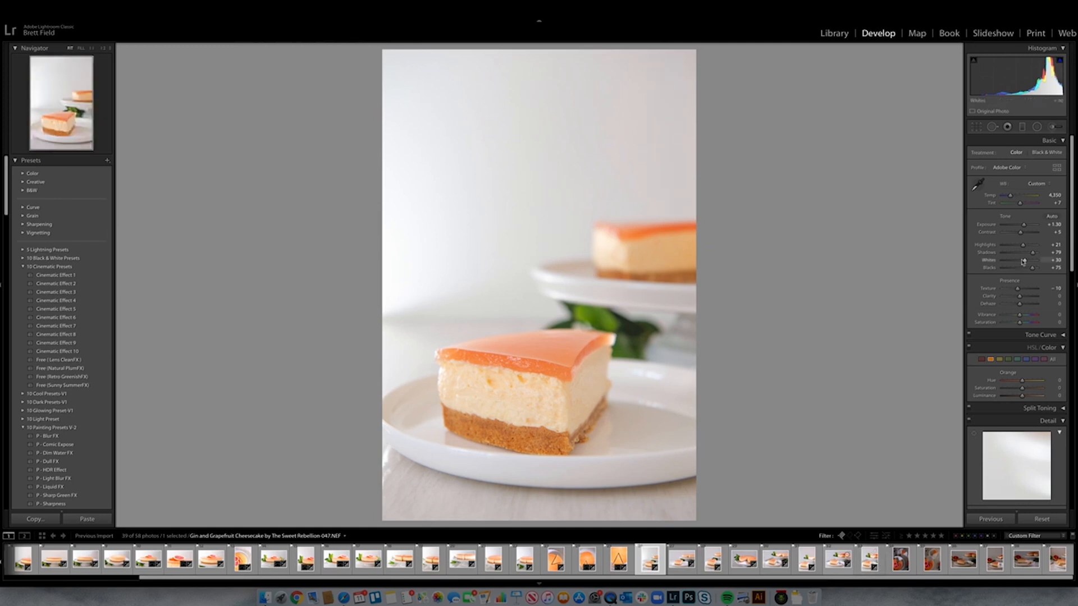
{"action": "left_click_drag", "start_coordinate": [1033, 256], "coordinate": [1043, 254]}
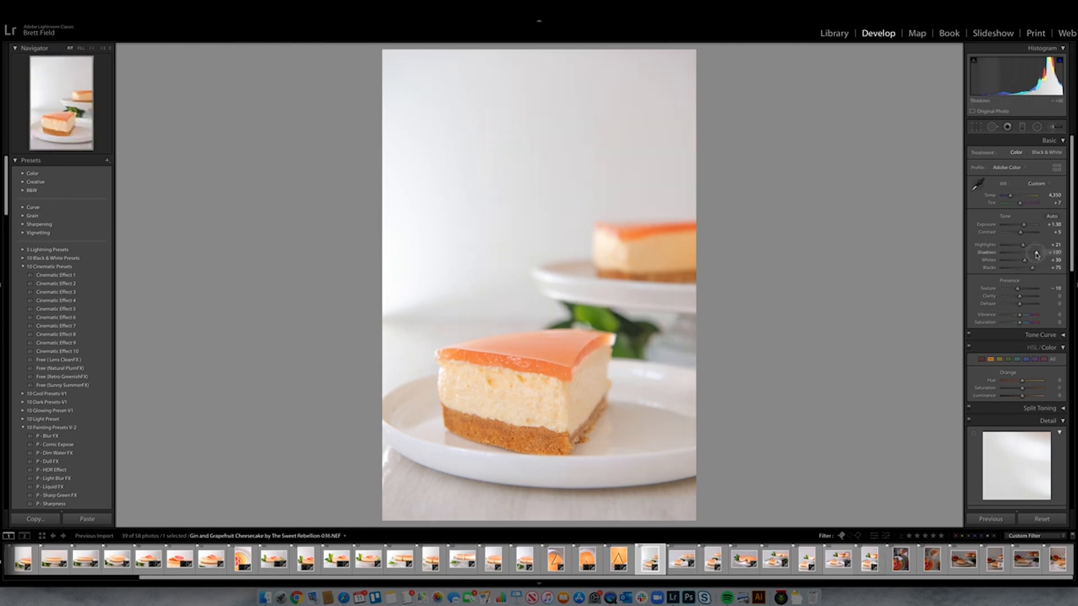
{"action": "left_click", "coordinate": [870, 560], "text": "shift"}
{"action": "left_click", "coordinate": [995, 519]}
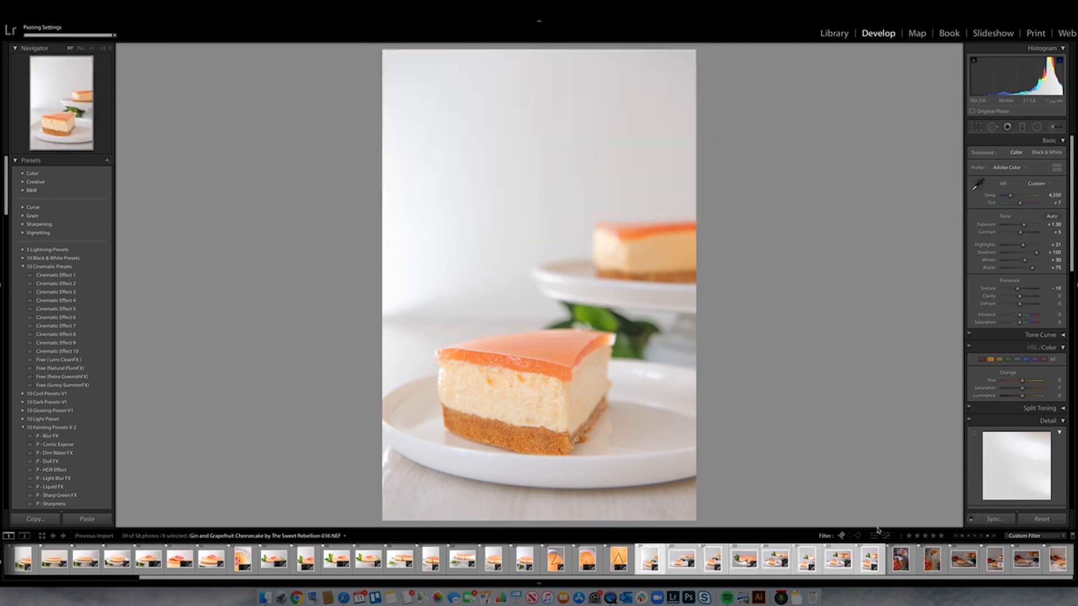
Straighten photo 042, the horizontal cheesecake with a slice removed, to a crop angle of about -2.73.
{"action": "left_click", "coordinate": [681, 558]}
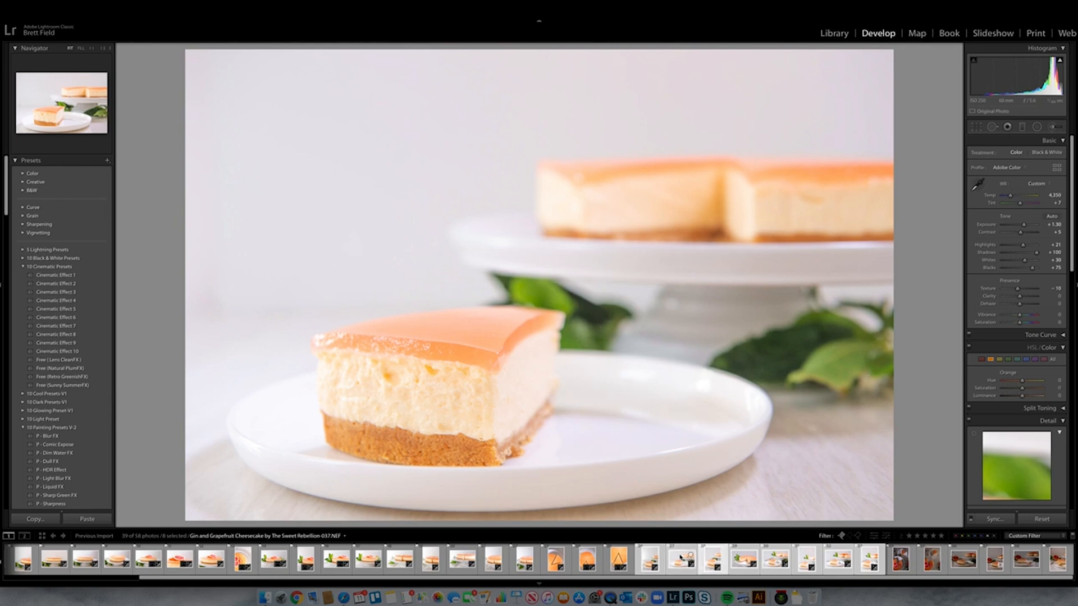
{"action": "key", "text": "Right"}
{"action": "key", "text": "Right"}
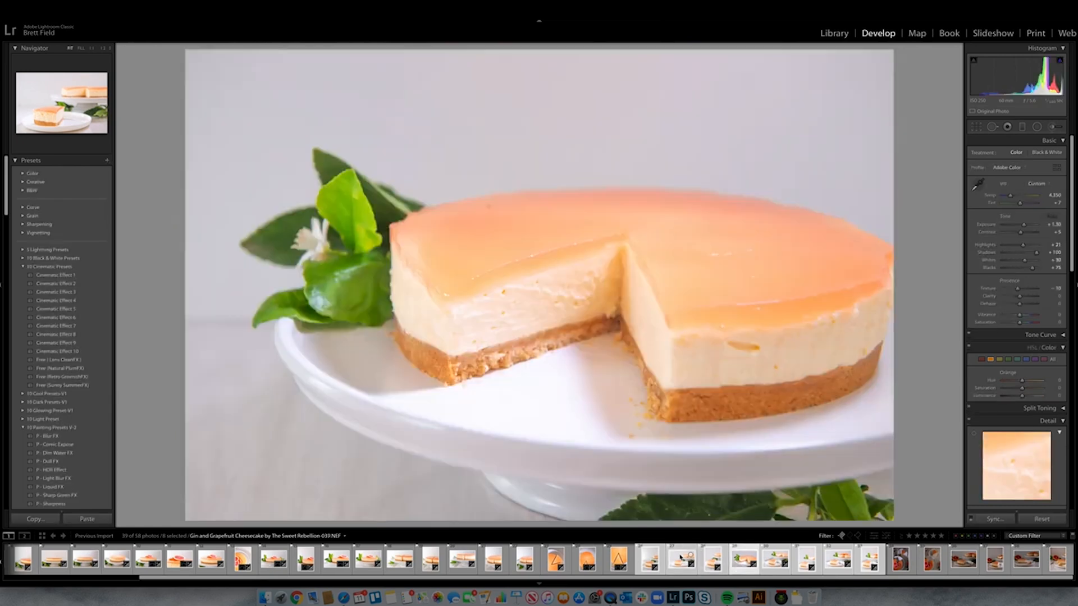
{"action": "key", "text": "r"}
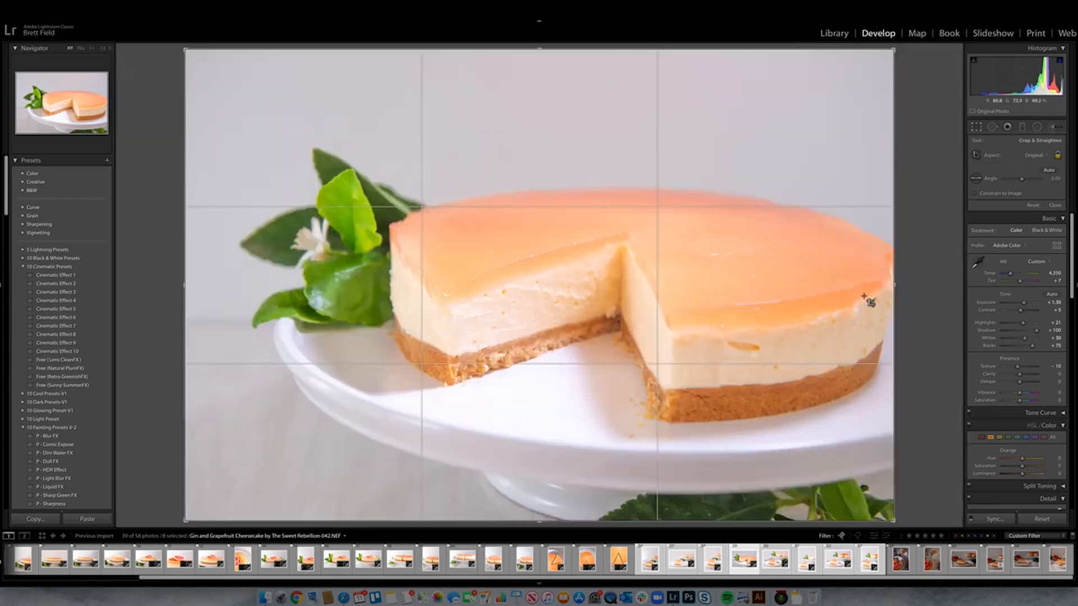
{"action": "left_click_drag", "start_coordinate": [895, 293], "coordinate": [925, 271]}
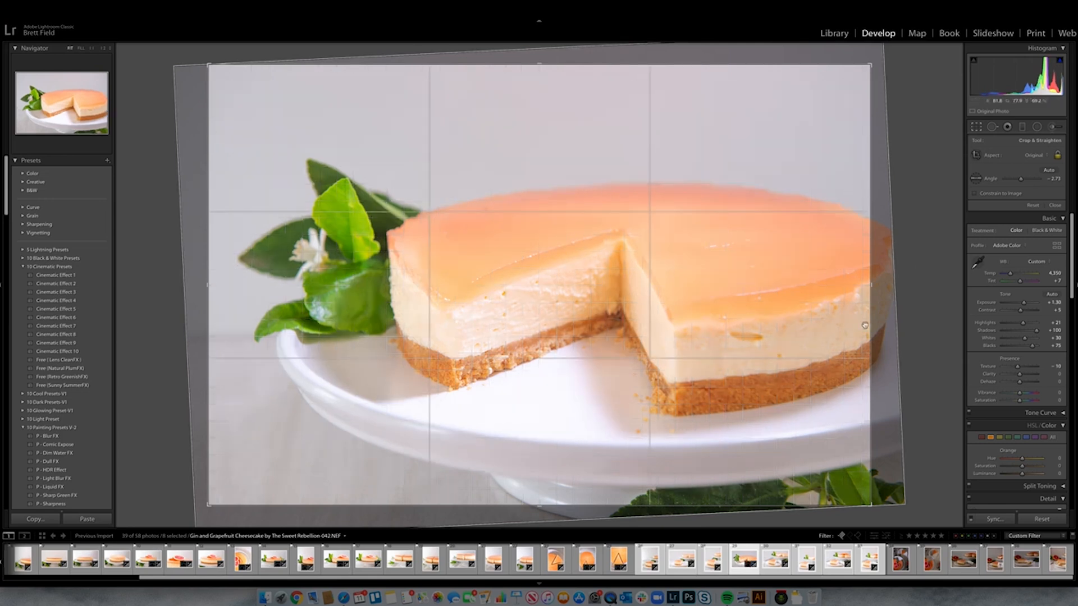
{"action": "key", "text": "Return"}
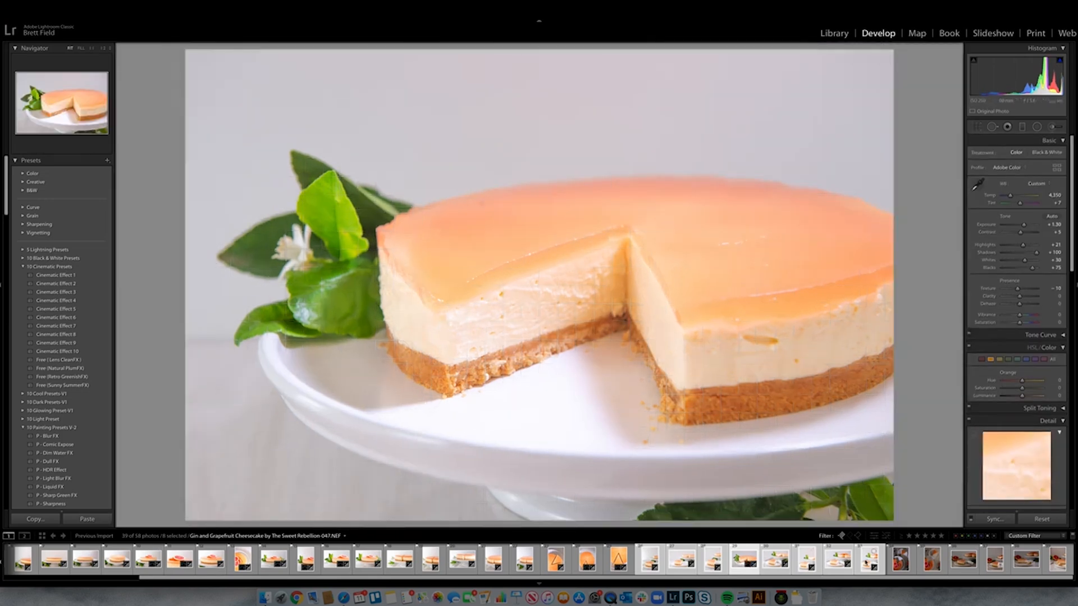
Straighten photo 044, the vertical slice-and-fork shot, to a crop angle of about -1.03, and go on to photo 046.
{"action": "left_click", "coordinate": [846, 566]}
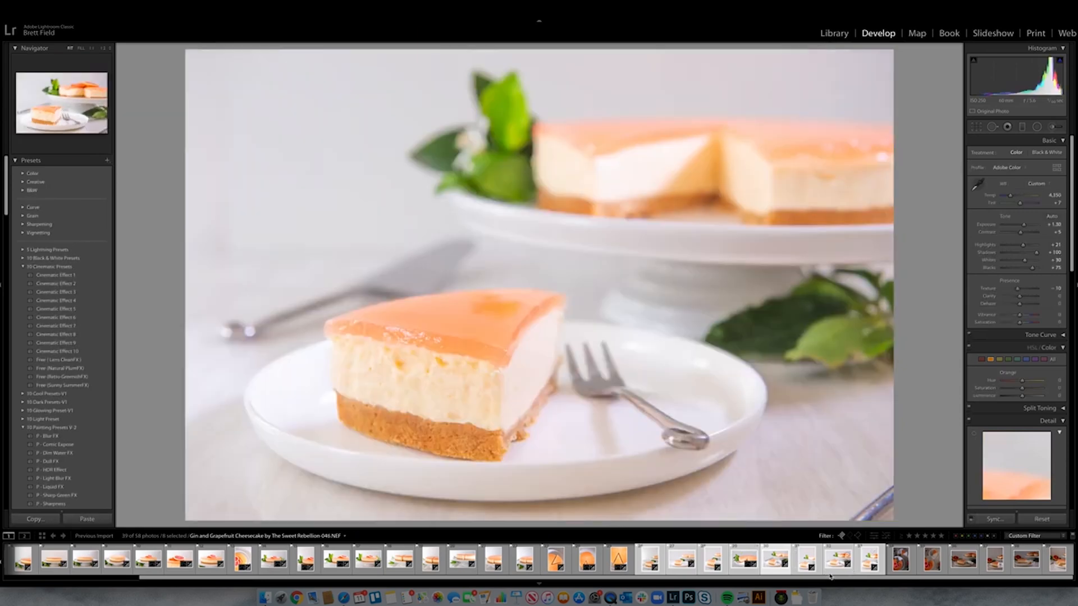
{"action": "left_click", "coordinate": [830, 575]}
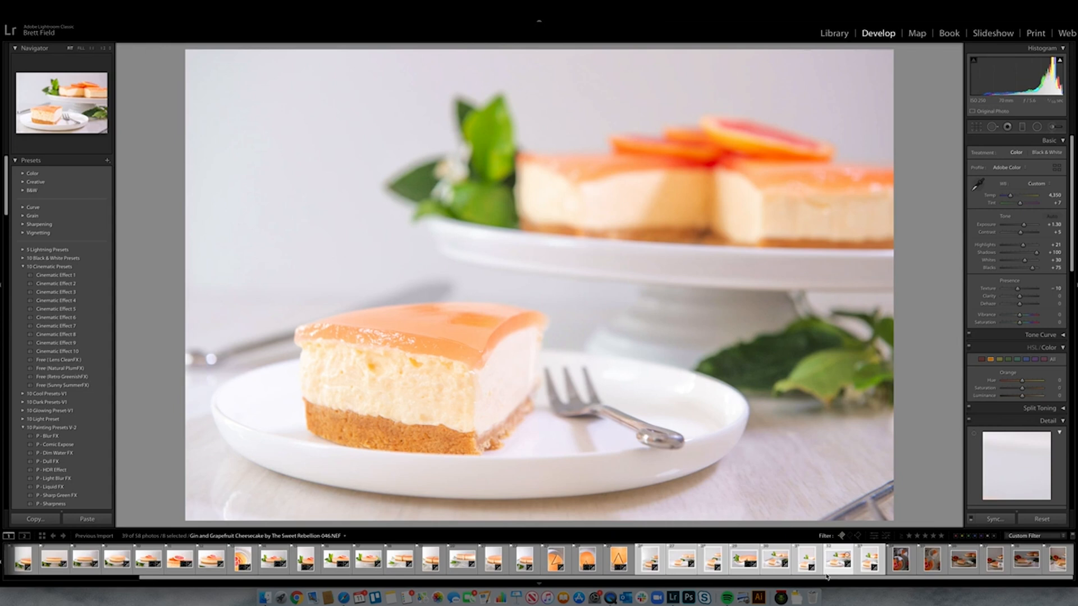
{"action": "key", "text": "Left"}
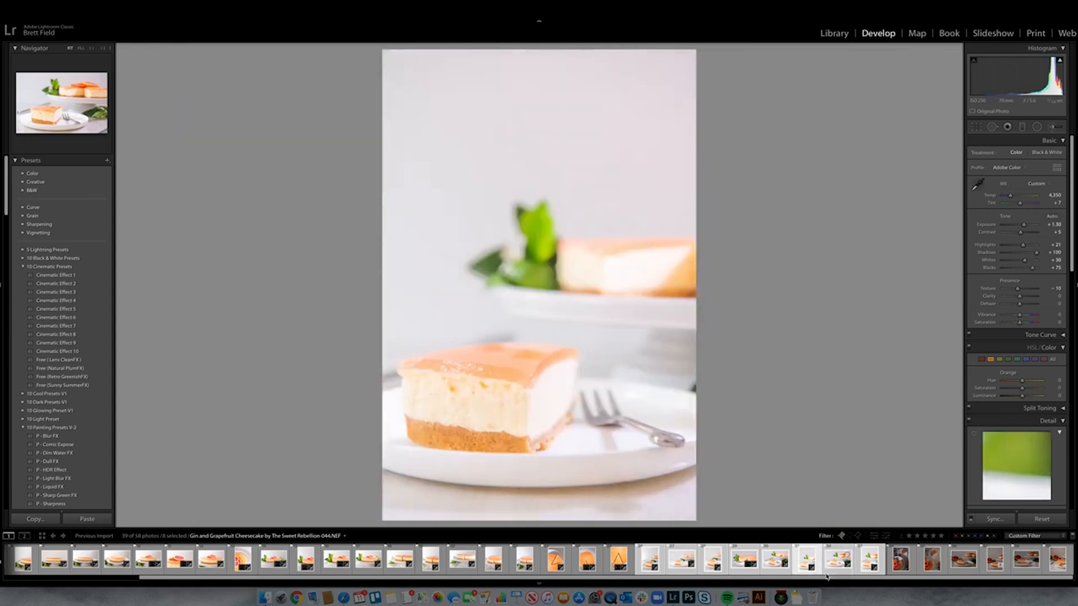
{"action": "key", "text": "r"}
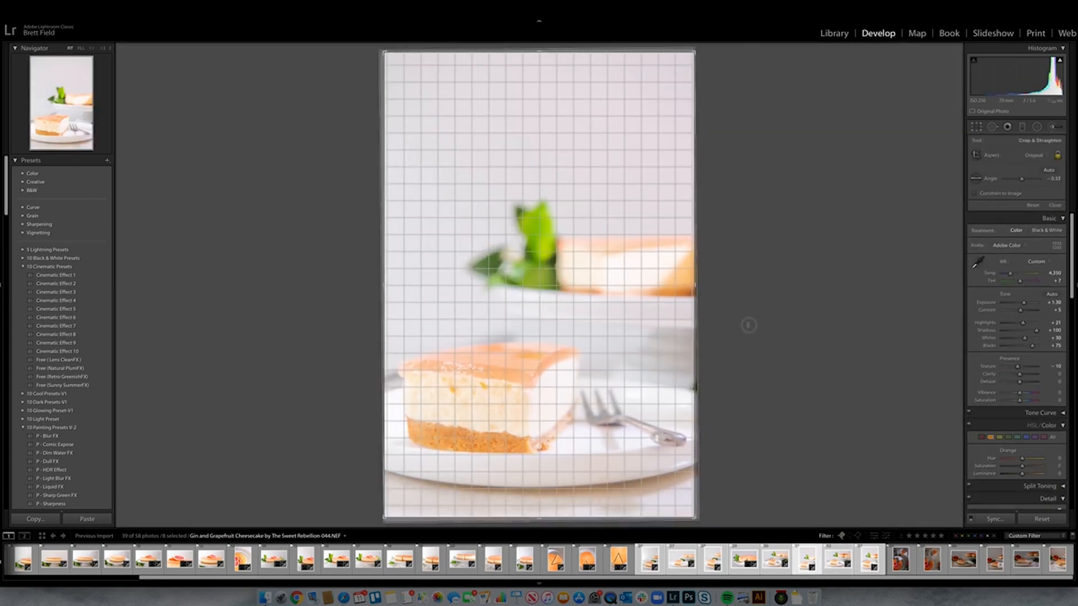
{"action": "left_click_drag", "start_coordinate": [750, 324], "coordinate": [748, 323]}
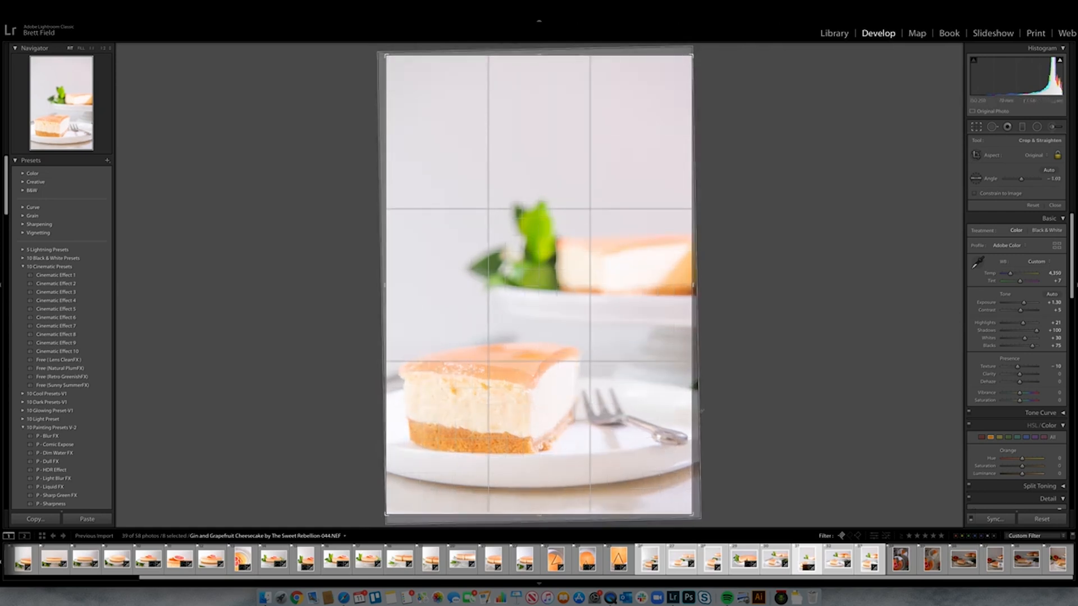
{"action": "key", "text": "Return"}
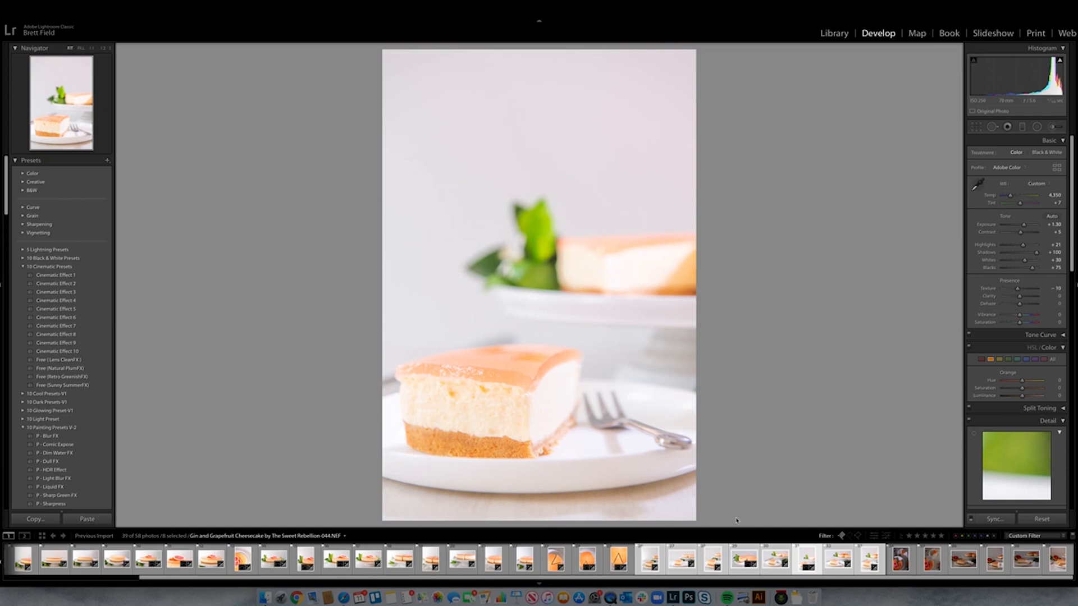
{"action": "key", "text": "Right"}
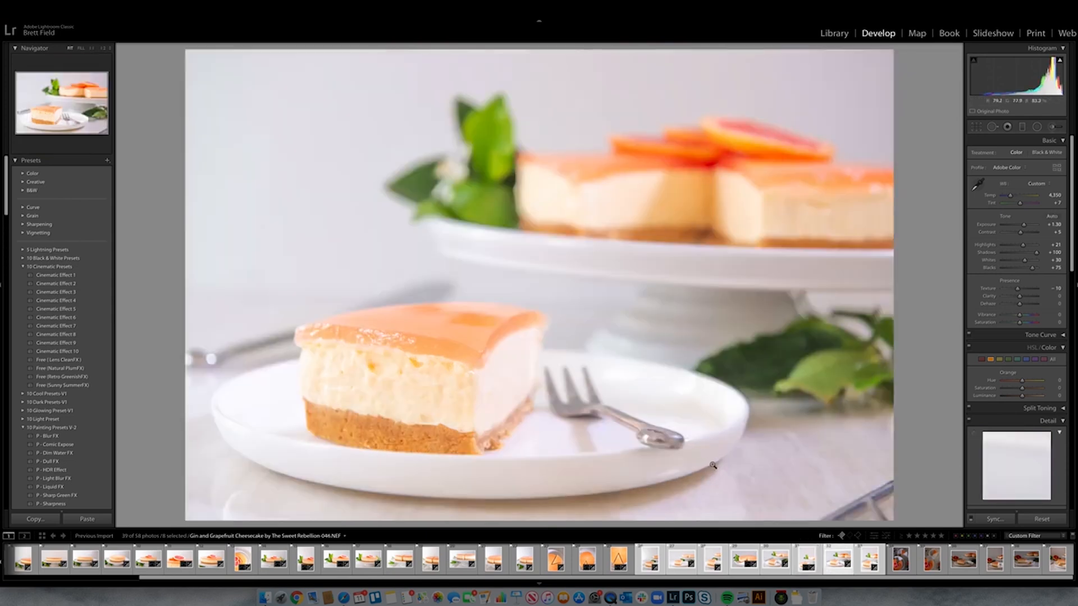
Straighten photo 046, the horizontal slice-and-fork shot, to a crop angle of about -2.16, and go on to photo 047.
{"action": "key", "text": "r"}
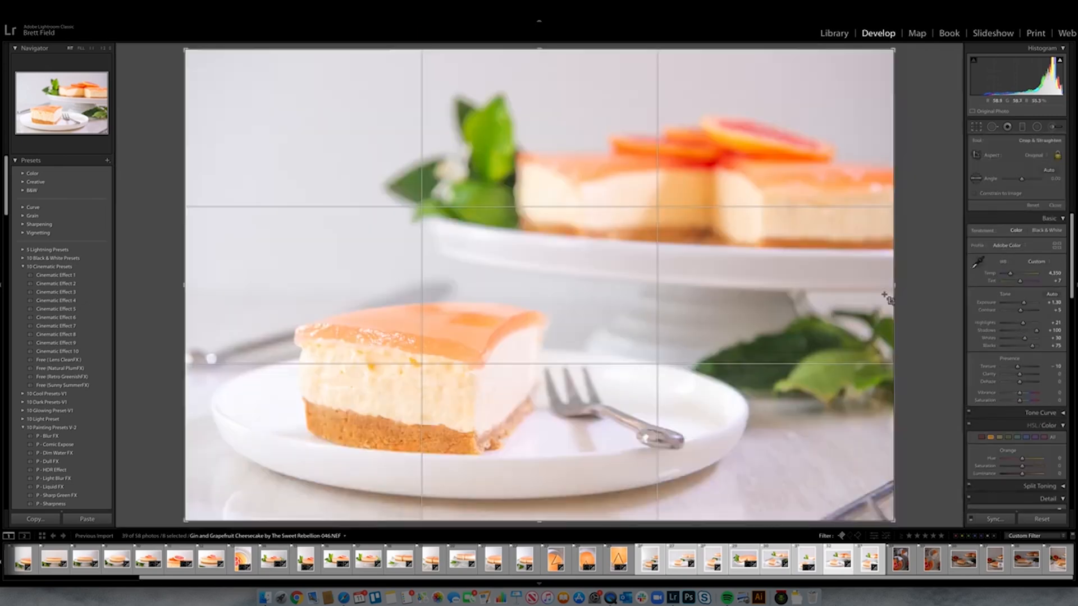
{"action": "left_click_drag", "start_coordinate": [917, 298], "coordinate": [953, 288]}
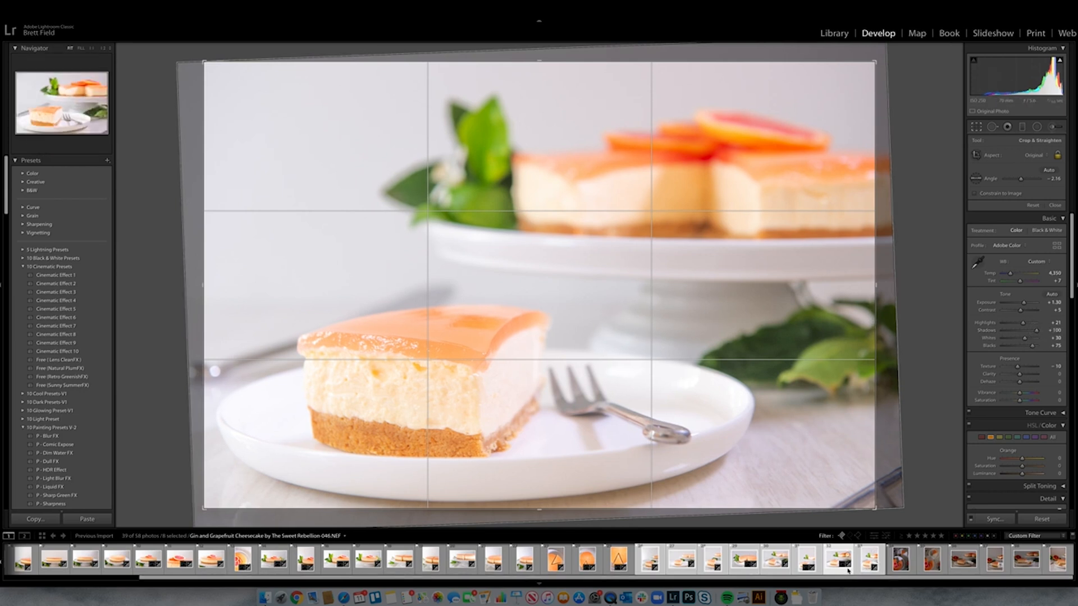
{"action": "key", "text": "Return"}
{"action": "left_click", "coordinate": [869, 560]}
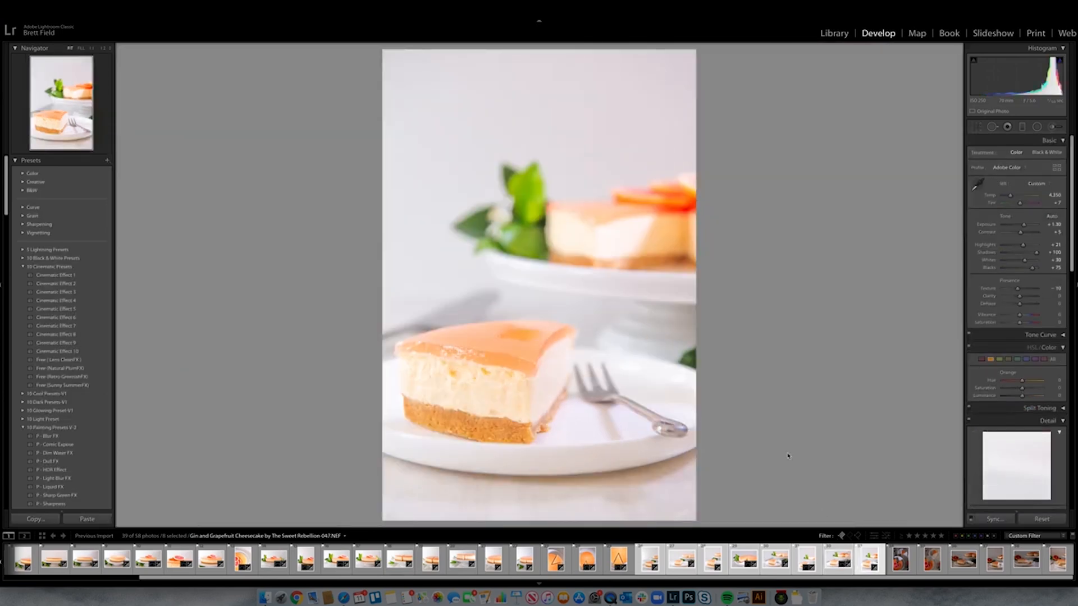
{"action": "key", "text": "r"}
{"action": "left_click_drag", "start_coordinate": [726, 401], "coordinate": [730, 394]}
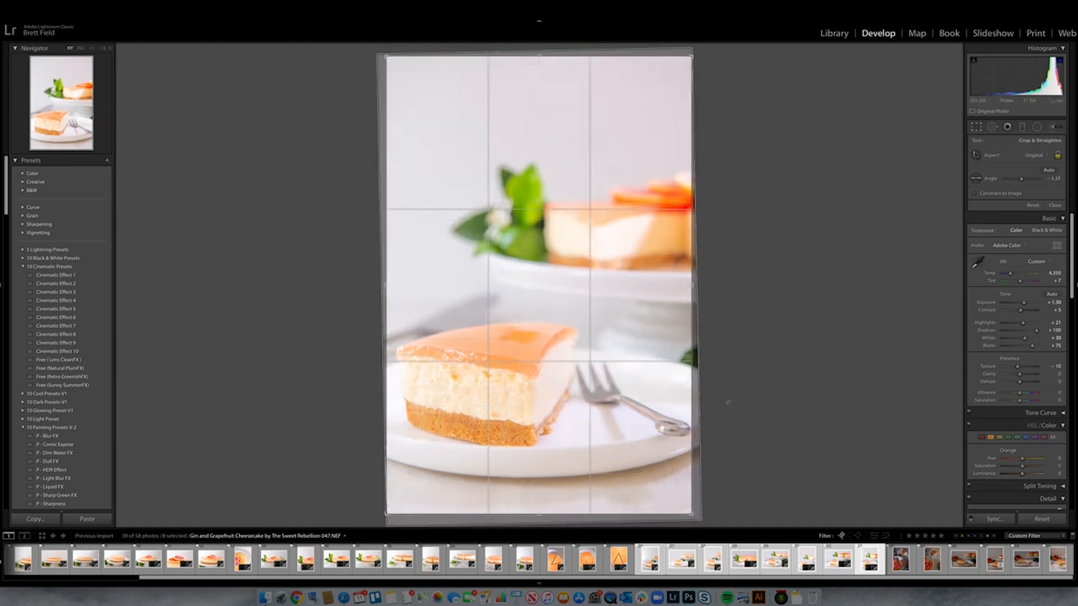
{"action": "key", "text": "Return"}
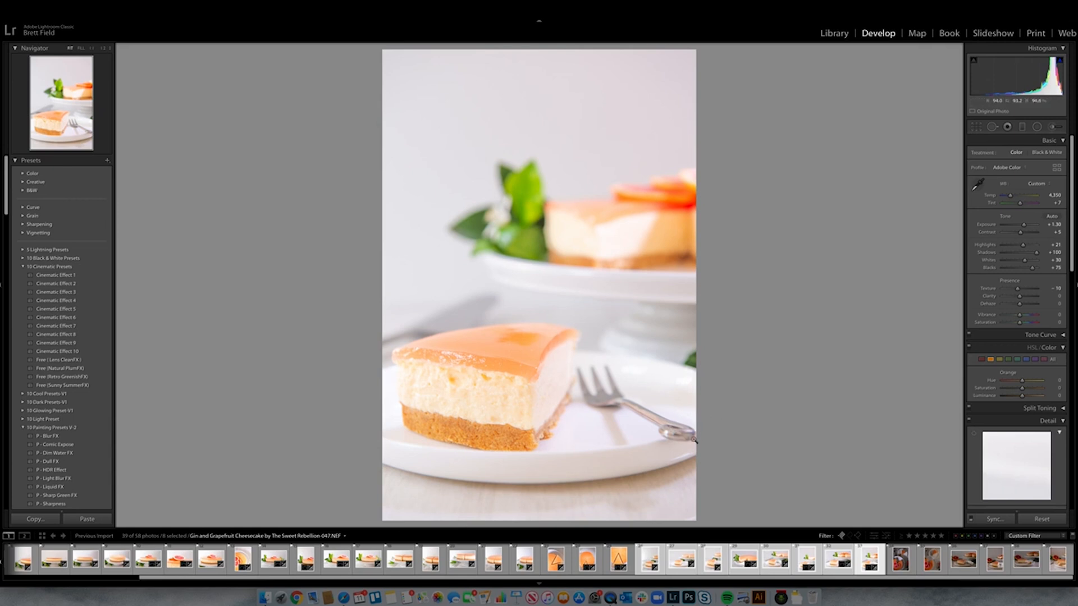
{"action": "key", "text": "super+z"}
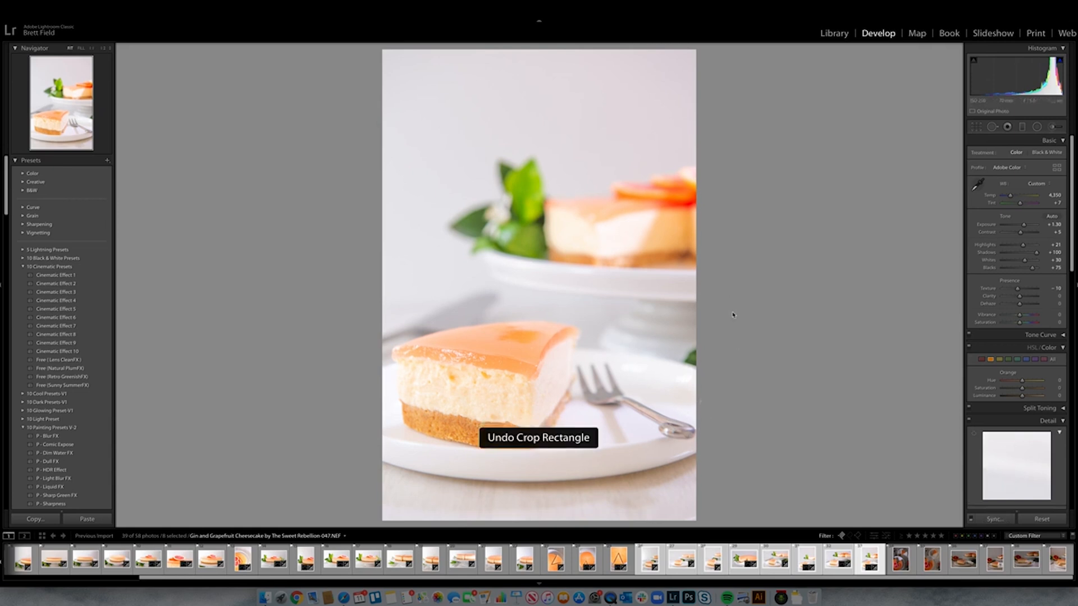
{"action": "key", "text": "super+z"}
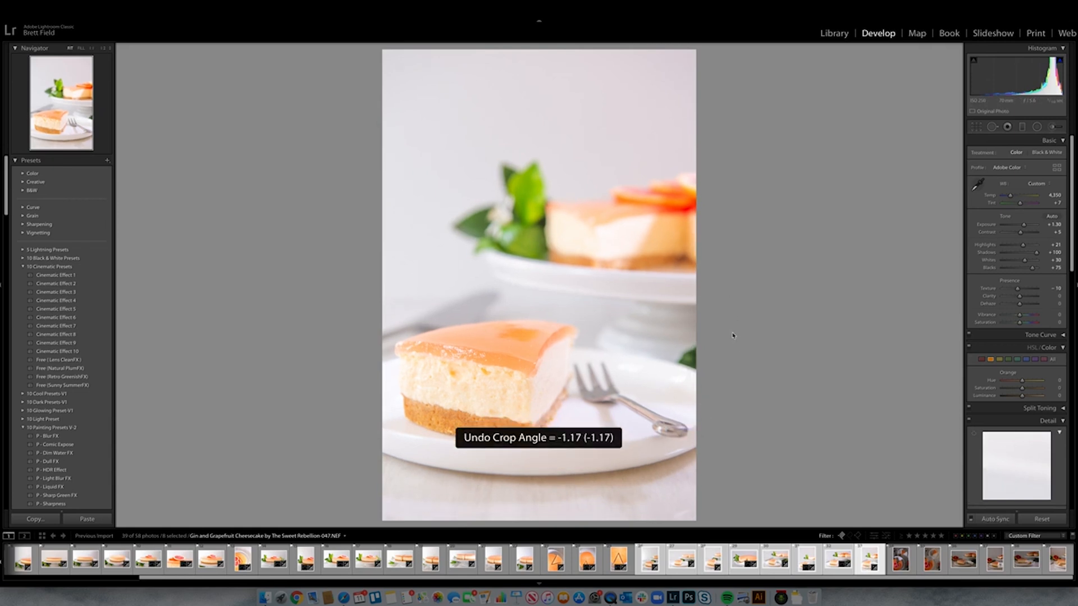
Straighten photo 047, the vertical slice-and-fork shot, to a crop angle of about -0.70.
{"action": "key", "text": "r"}
{"action": "left_click_drag", "start_coordinate": [737, 333], "coordinate": [746, 328]}
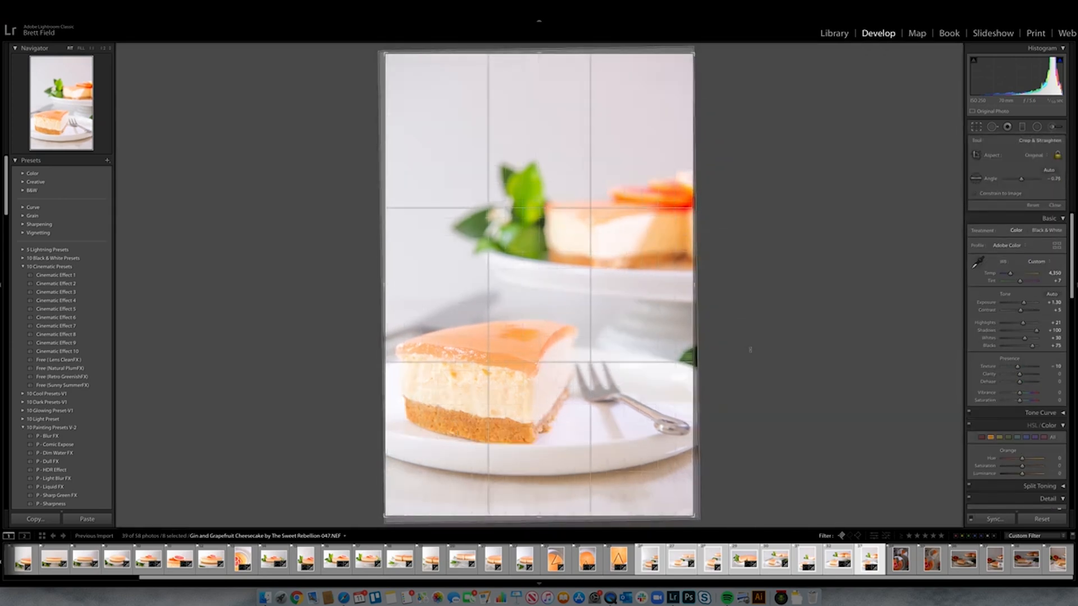
{"action": "key", "text": "Return"}
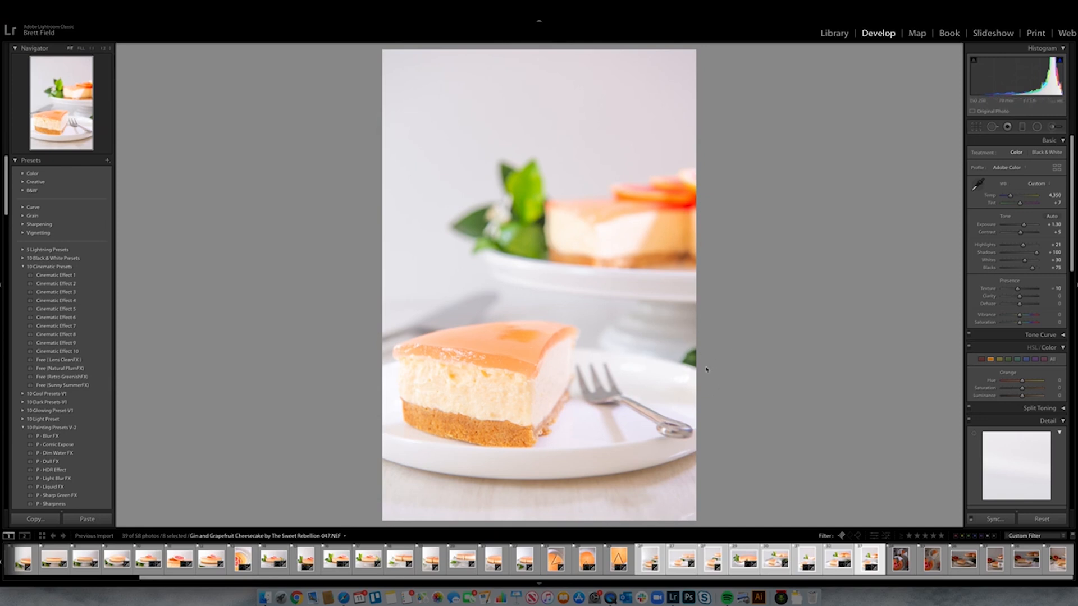
Set photo 049's exposure to +1.65, contrast +25, highlights +30, shadows +50, whites +44, blacks -21, and synchronize them to the five following photos.
{"action": "left_click", "coordinate": [913, 564]}
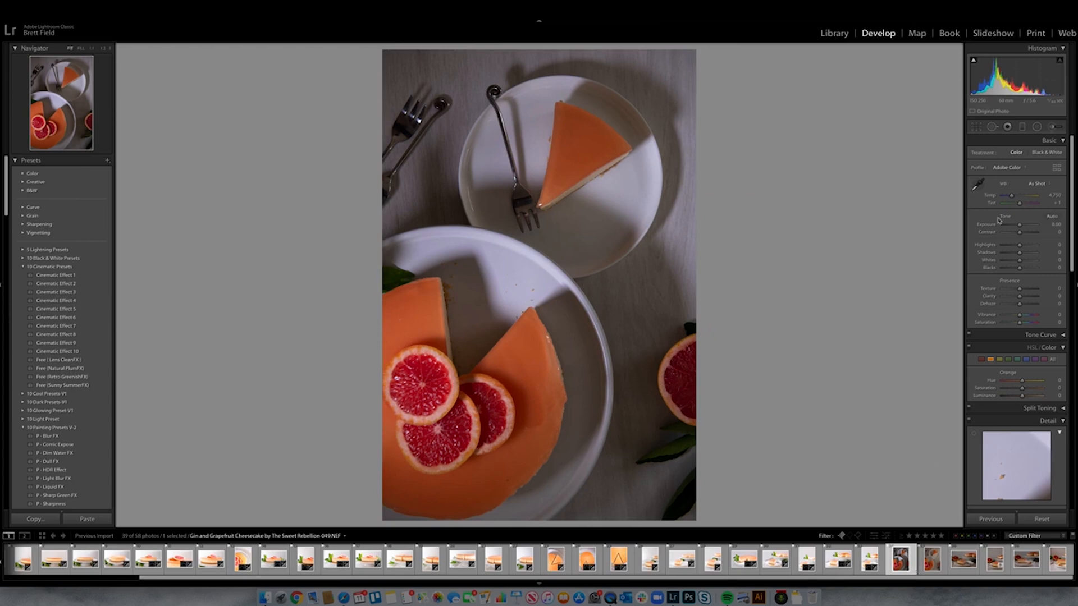
{"action": "left_click_drag", "start_coordinate": [1020, 224], "coordinate": [1026, 233]}
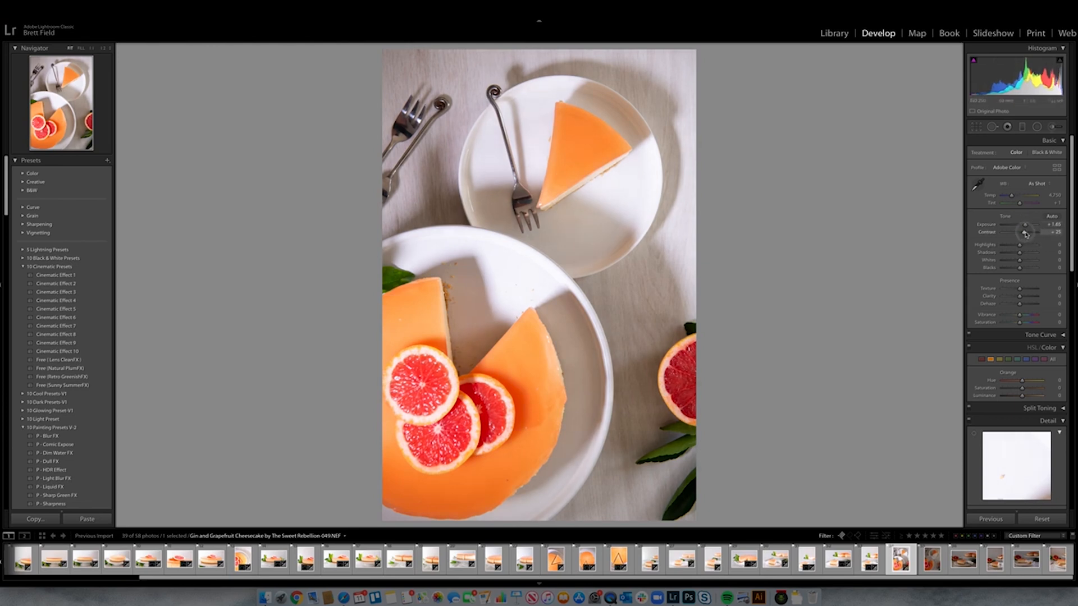
{"action": "left_click_drag", "start_coordinate": [1020, 245], "coordinate": [1025, 247]}
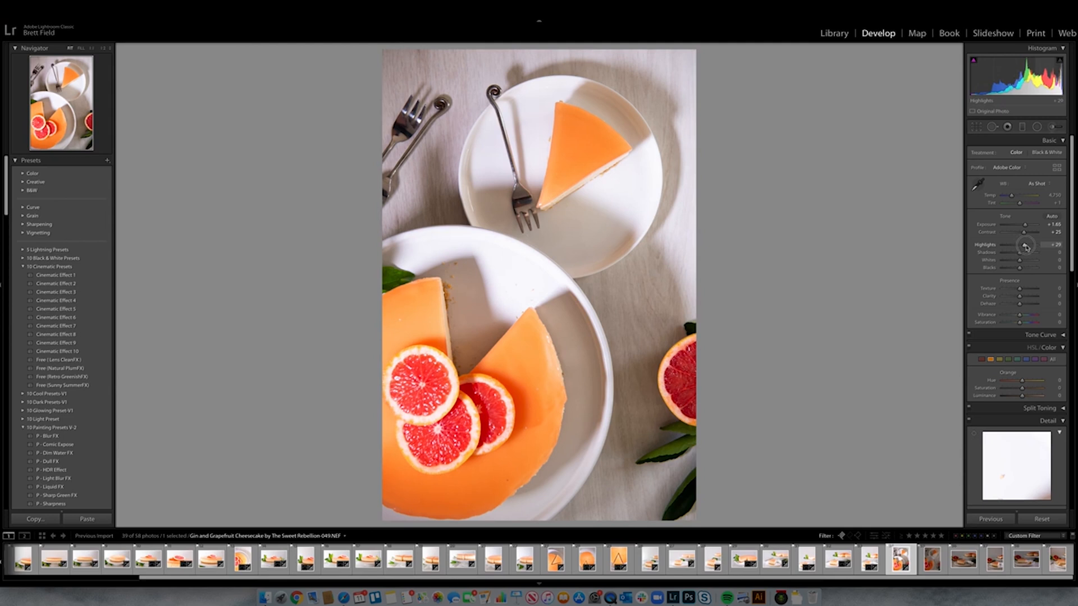
{"action": "mouse_move", "coordinate": [1020, 253]}
{"action": "left_mouse_down"}
{"action": "mouse_move", "coordinate": [1028, 262]}
{"action": "mouse_move", "coordinate": [1016, 270]}
{"action": "left_mouse_up"}
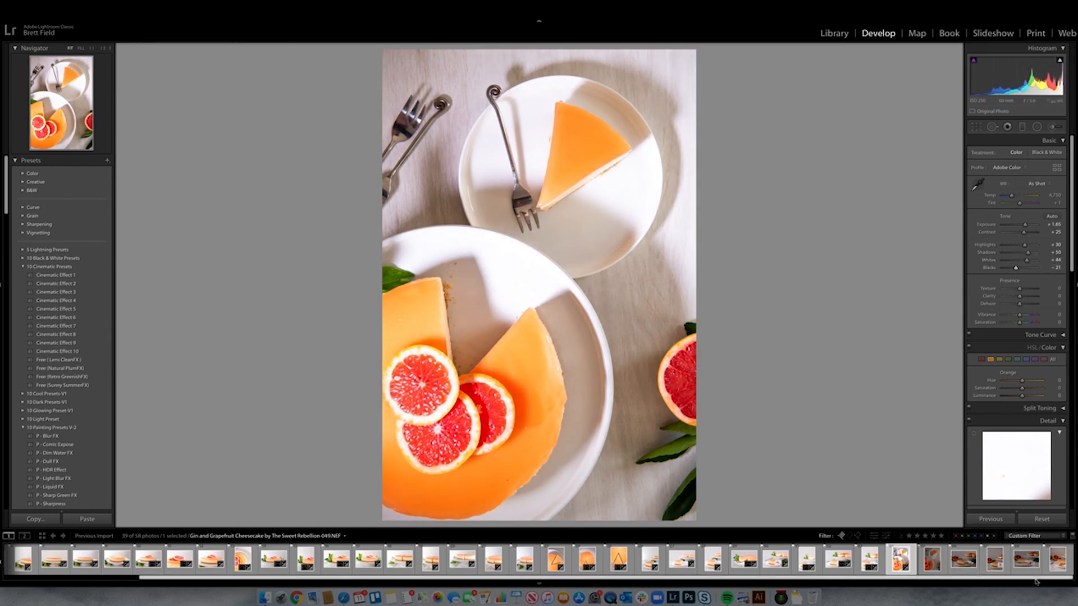
{"action": "left_click", "coordinate": [1048, 564], "text": "shift"}
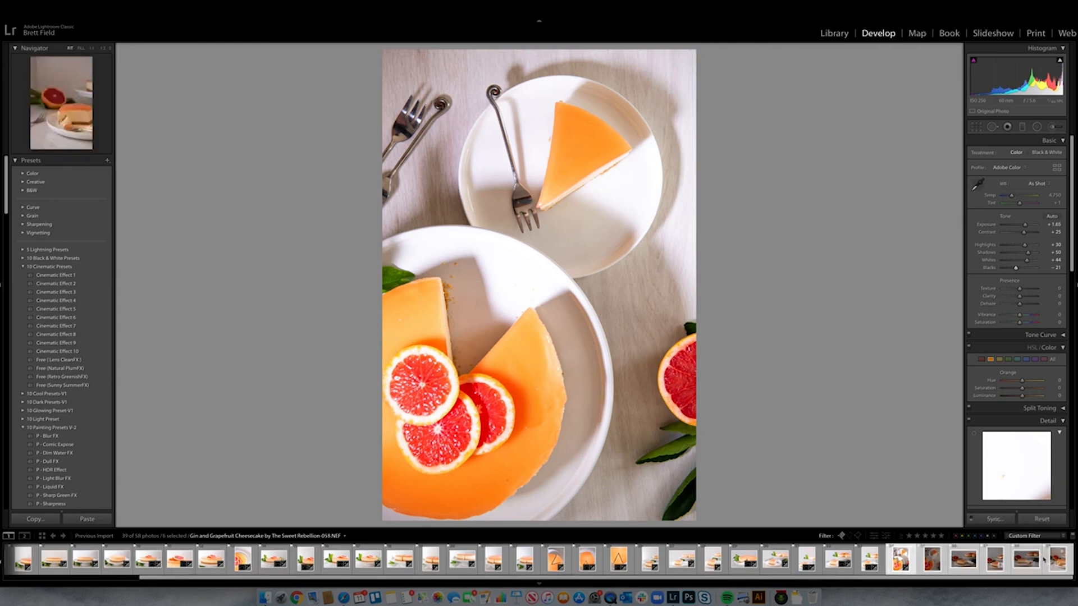
{"action": "left_click", "coordinate": [995, 521]}
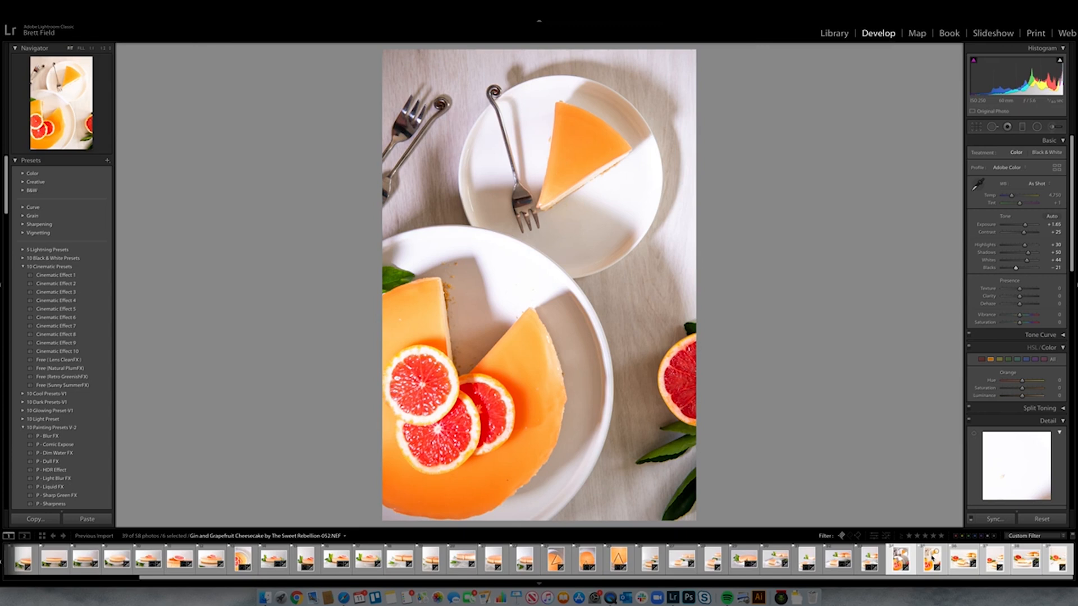
Lower photo 052's highlights to -42 and crop it to a horizontal frame around the cut cheesecake and grapefruit slices.
{"action": "left_click", "coordinate": [931, 559]}
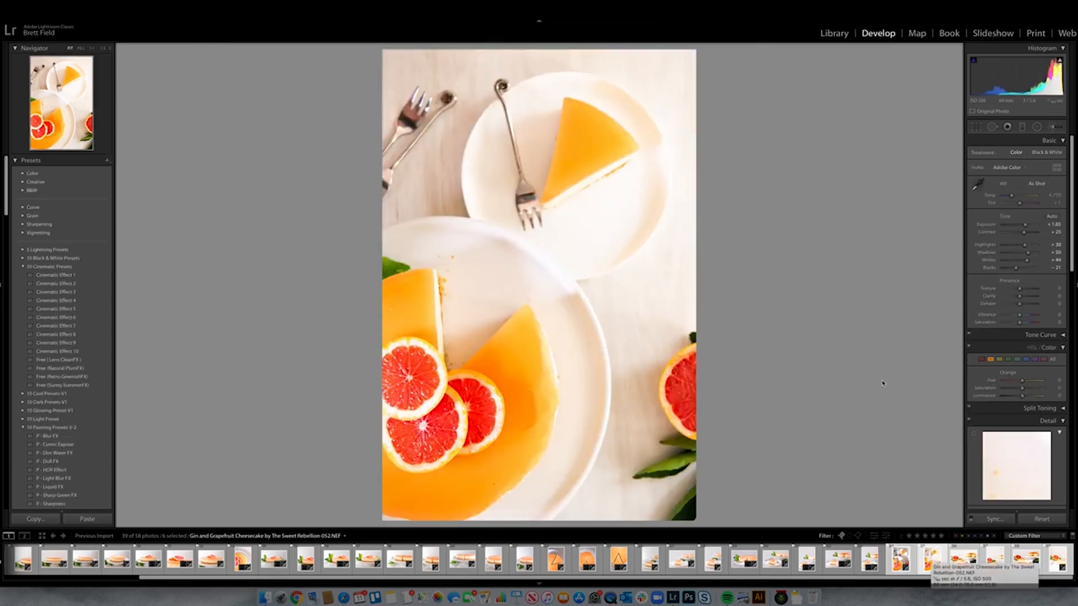
{"action": "left_click_drag", "start_coordinate": [1025, 245], "coordinate": [1012, 247]}
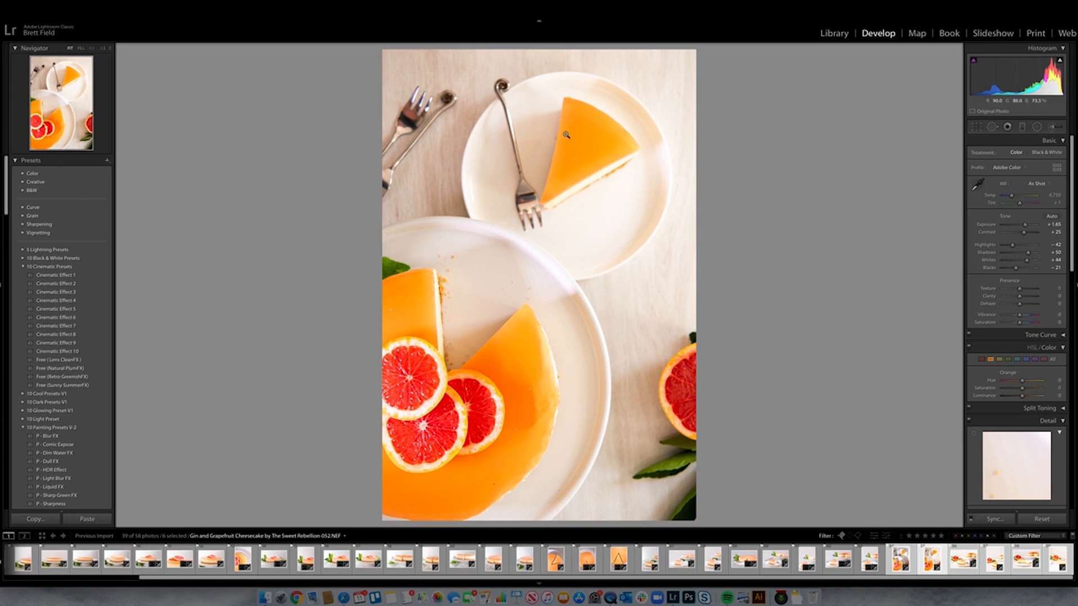
{"action": "key", "text": "r"}
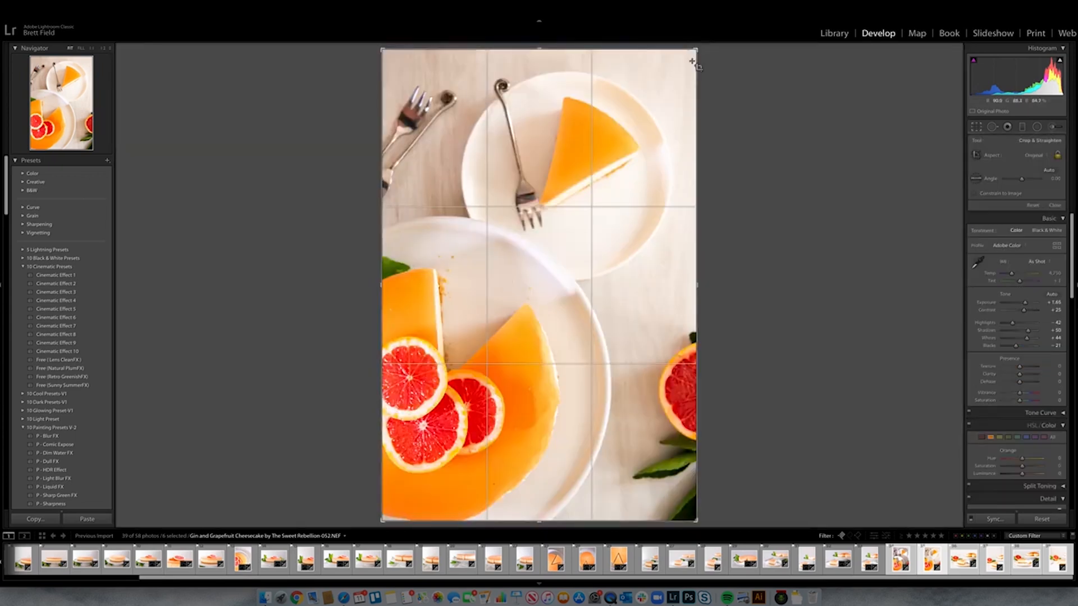
{"action": "left_click_drag", "start_coordinate": [695, 51], "coordinate": [696, 315]}
{"action": "left_click_drag", "start_coordinate": [622, 266], "coordinate": [634, 327]}
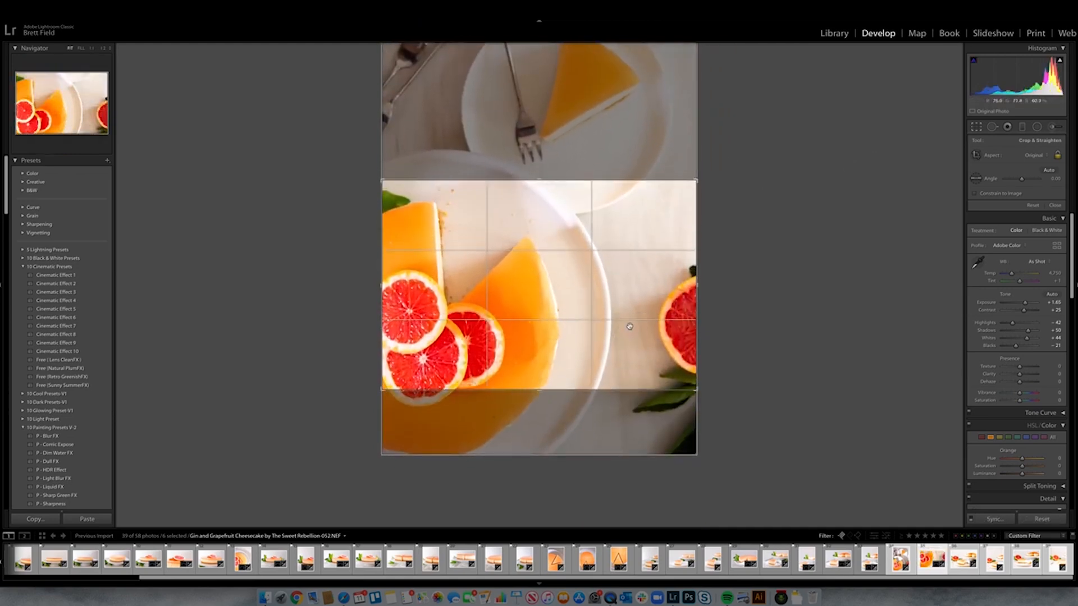
{"action": "key", "text": "Return"}
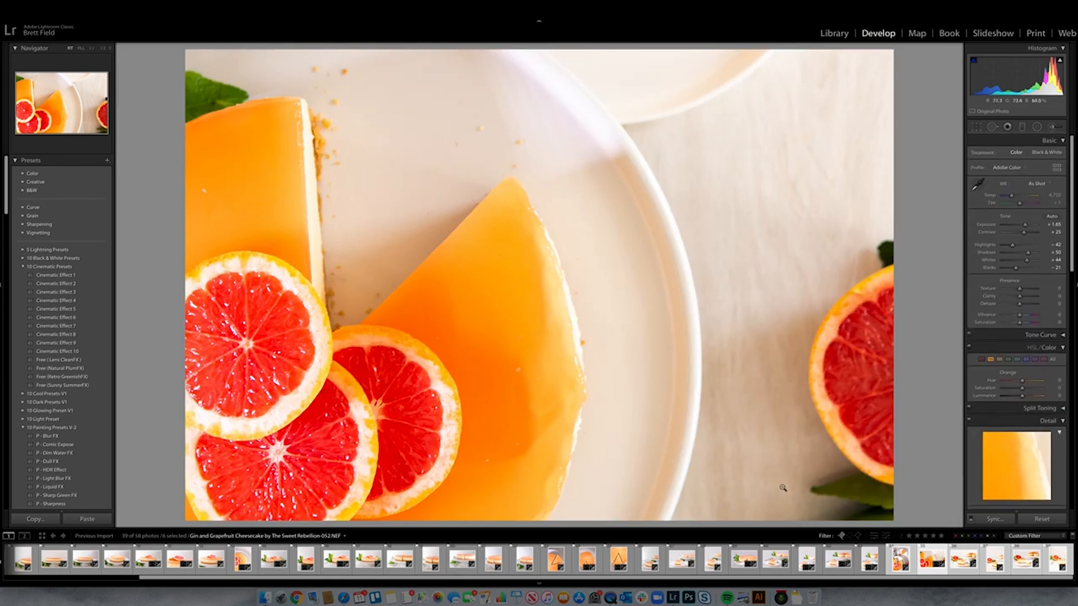
Synchronize the develop settings of the horizontal whole-cheesecake shot with leaves on both sides to photo 053.
{"action": "left_click", "coordinate": [965, 568]}
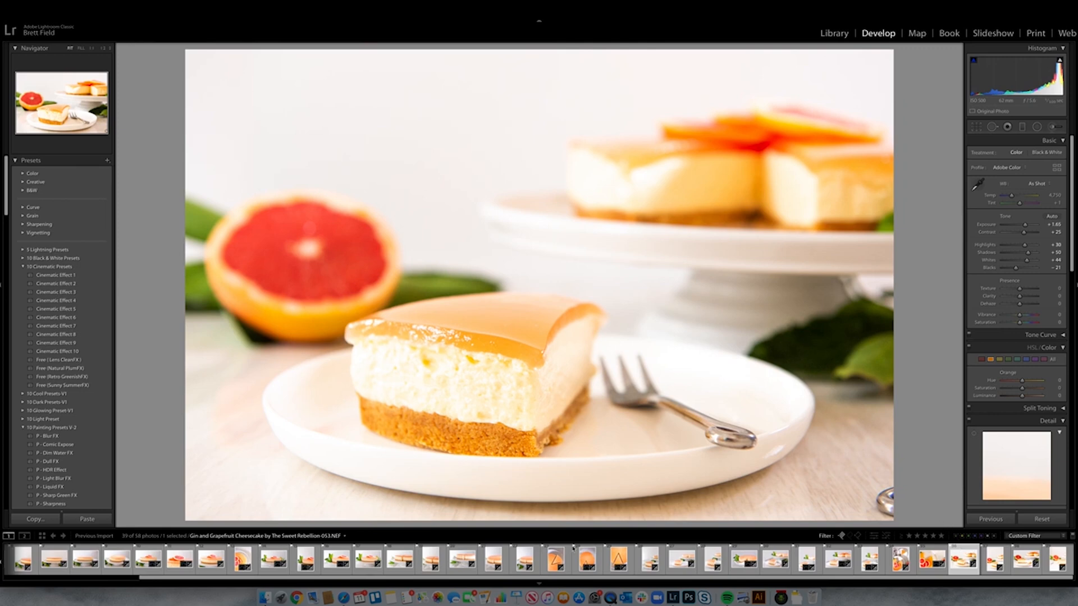
{"action": "left_click", "coordinate": [368, 561]}
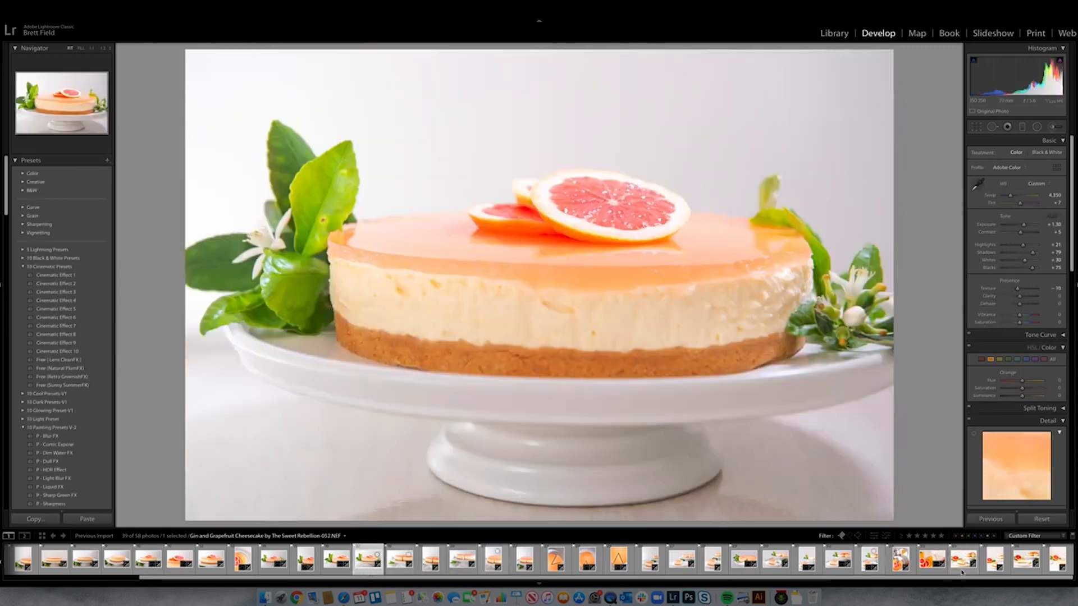
{"action": "left_click", "coordinate": [964, 560], "text": "super"}
{"action": "left_click", "coordinate": [994, 521]}
{"action": "key", "text": "Return"}
{"action": "left_click", "coordinate": [971, 570]}
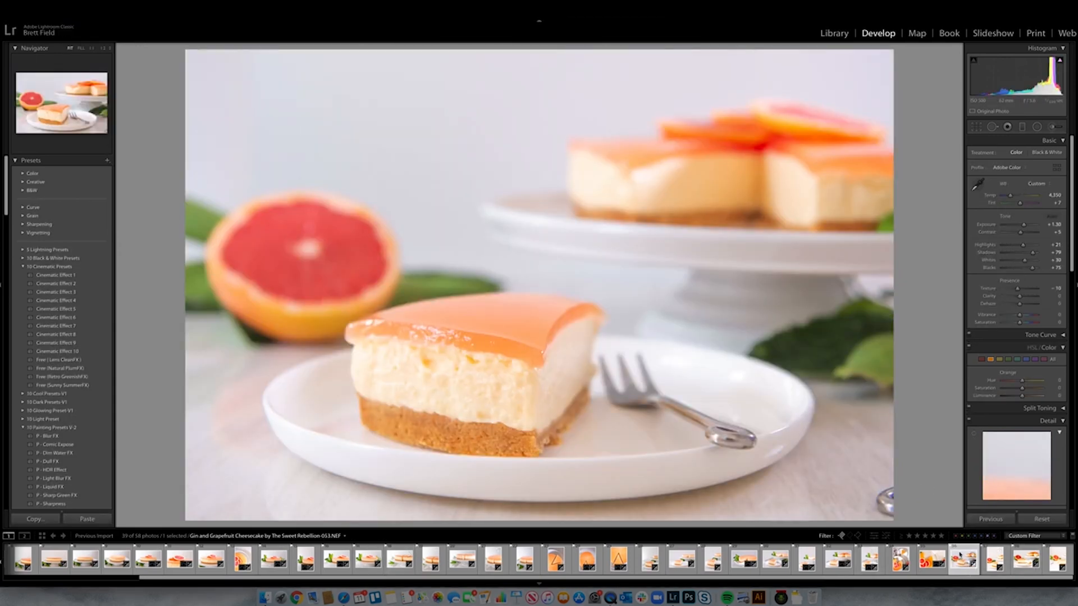
Straighten photo 053, the horizontal slice shot with a halved grapefruit, by rotating its crop slightly counterclockwise.
{"action": "key", "text": "r"}
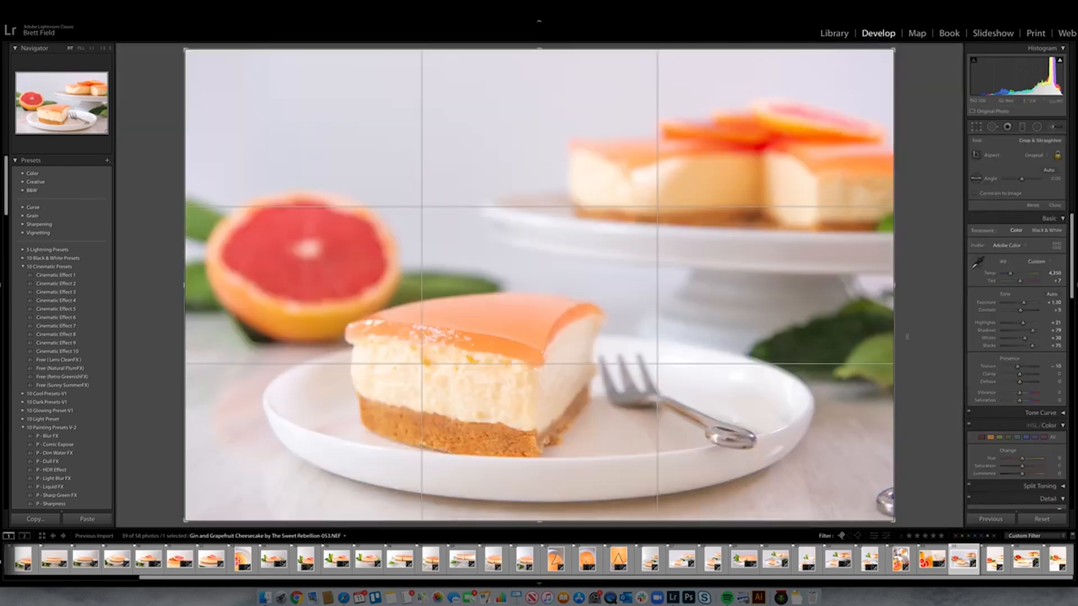
{"action": "left_click_drag", "start_coordinate": [916, 334], "coordinate": [926, 325]}
{"action": "key", "text": "Return"}
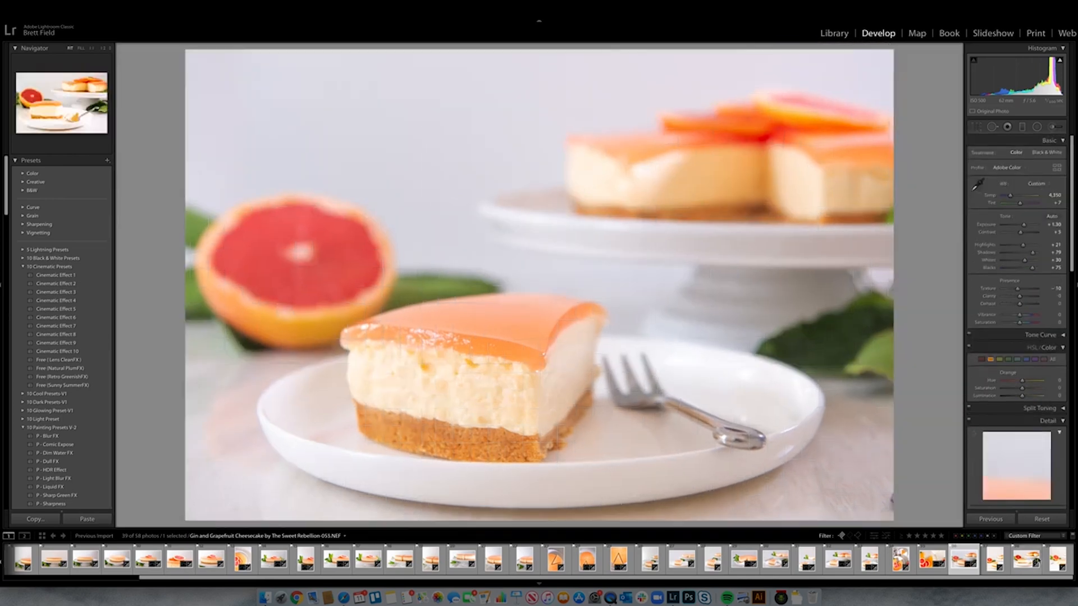
Synchronize photo 053's develop settings to the three following photos and check the vertical slice shot with the grapefruit half.
{"action": "left_click", "coordinate": [1061, 560], "text": "shift"}
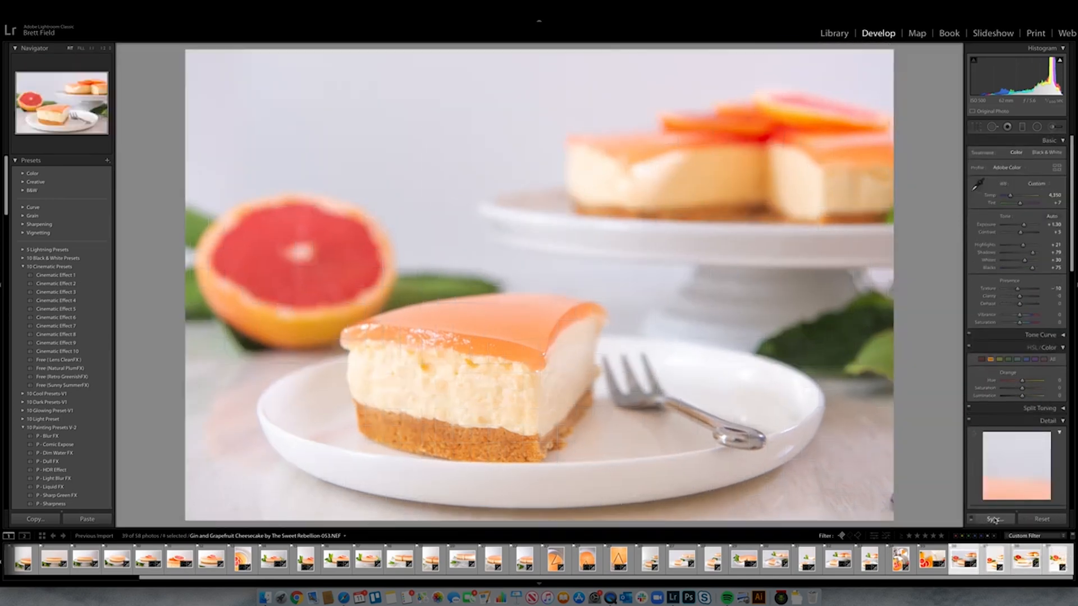
{"action": "left_click", "coordinate": [994, 520], "text": "alt"}
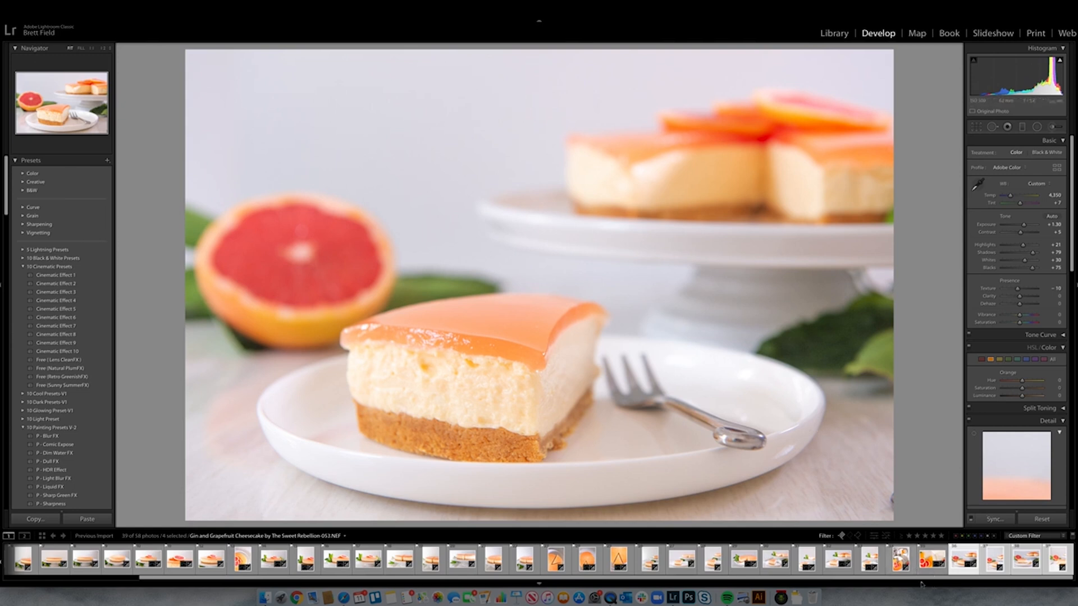
{"action": "left_click", "coordinate": [1005, 571]}
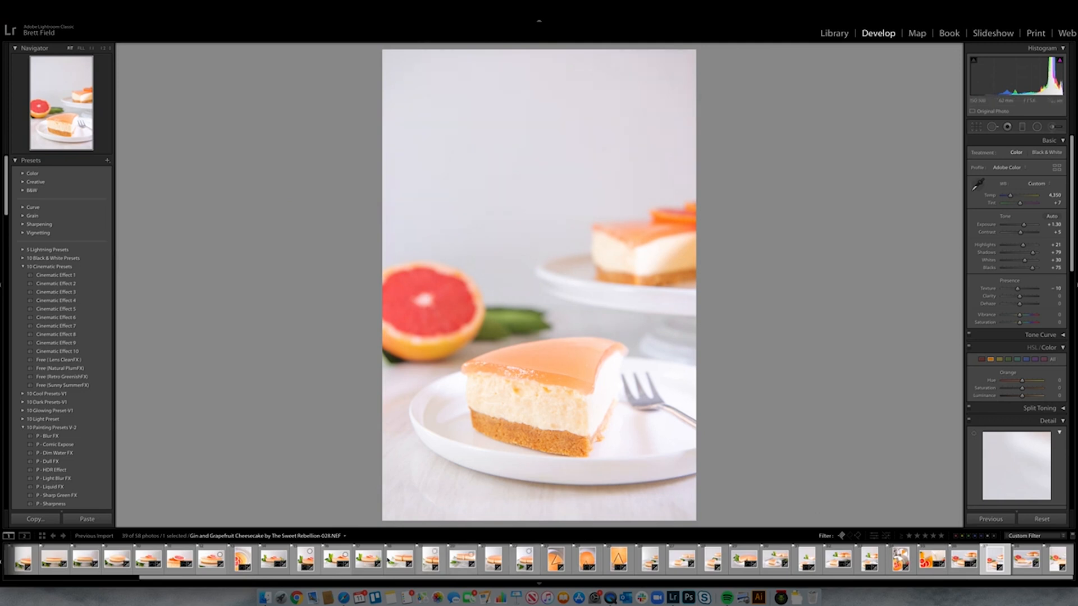
Calibrate photo 024 with red primary hue -11 and saturation -1, green primary saturation +19, blue primary hue +1 and saturation +30.
{"action": "left_click", "coordinate": [338, 571]}
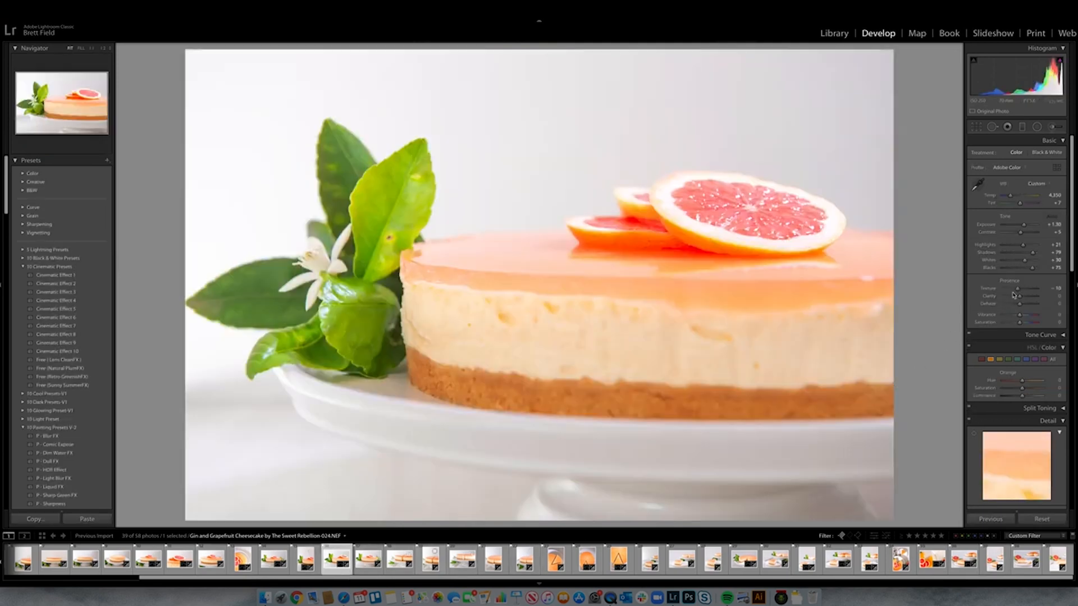
{"action": "left_click_drag", "start_coordinate": [1071, 263], "coordinate": [1068, 528]}
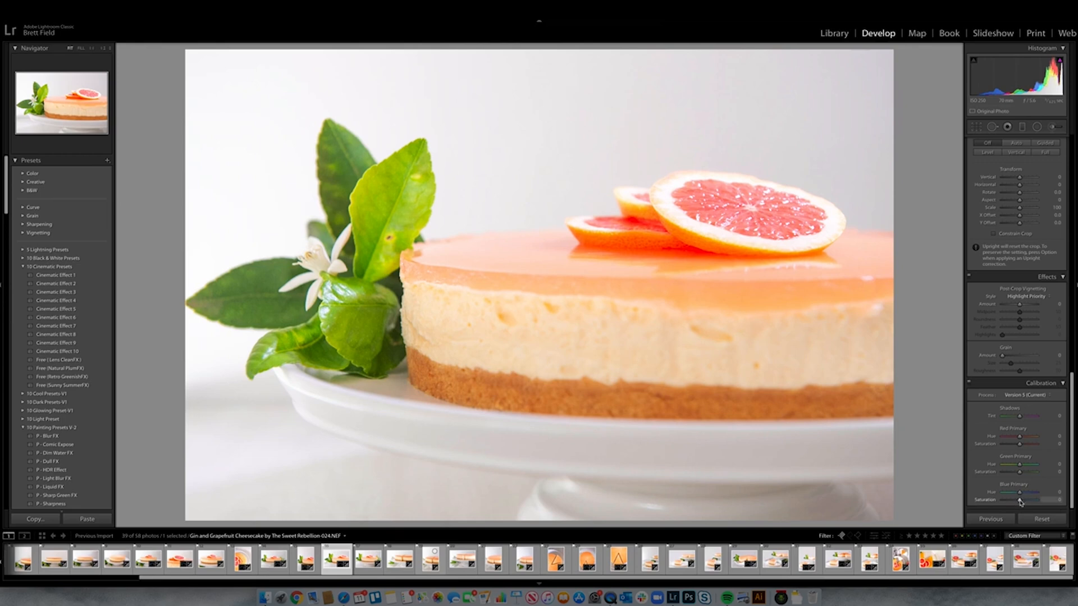
{"action": "left_click_drag", "start_coordinate": [1020, 501], "coordinate": [1066, 501]}
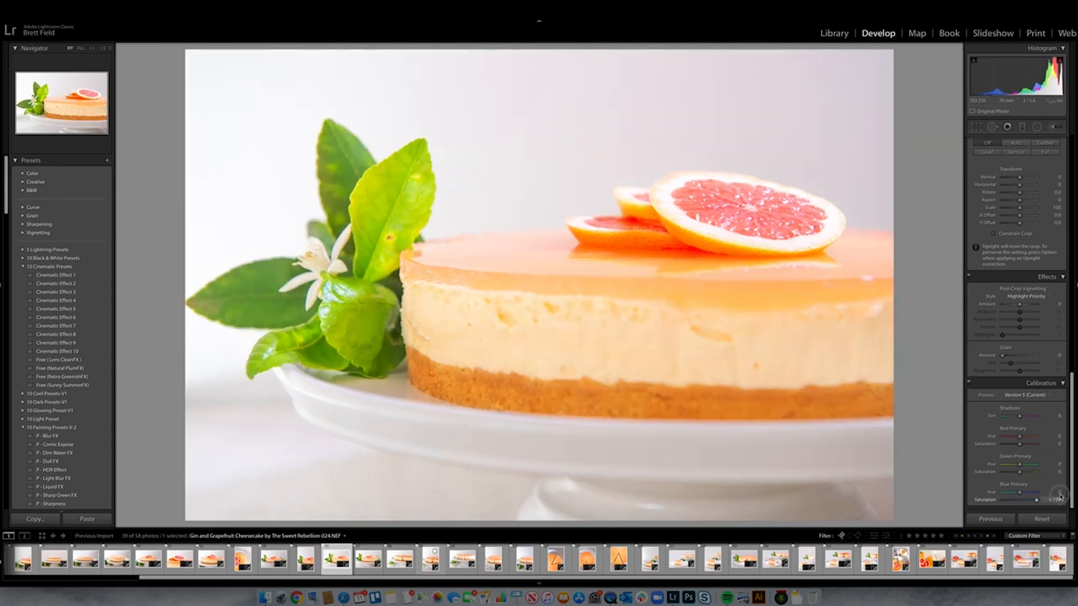
{"action": "left_click", "coordinate": [1012, 501]}
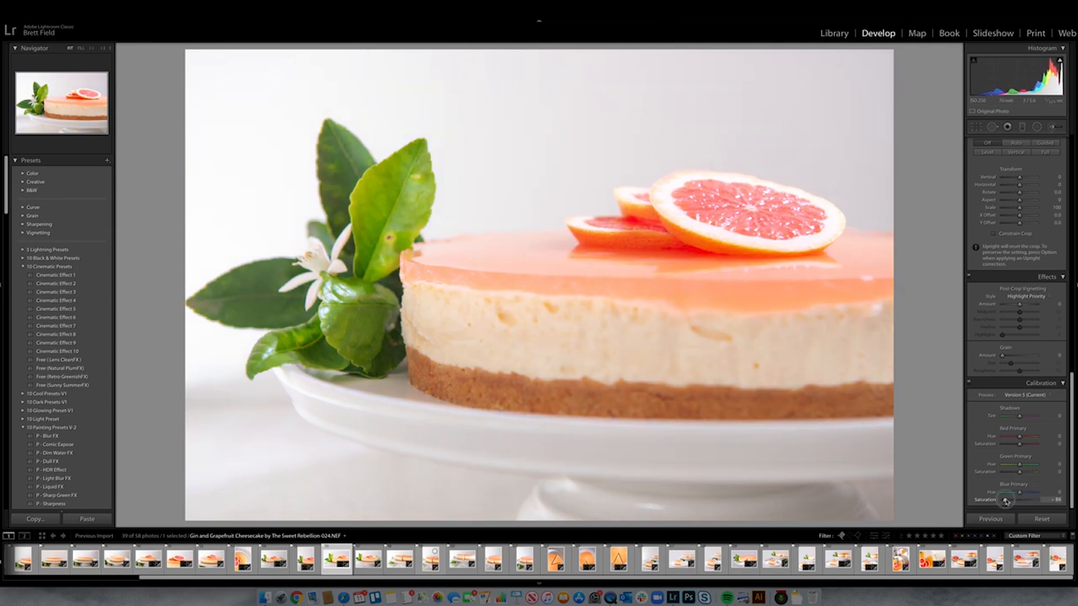
{"action": "left_click_drag", "start_coordinate": [1013, 502], "coordinate": [1022, 445]}
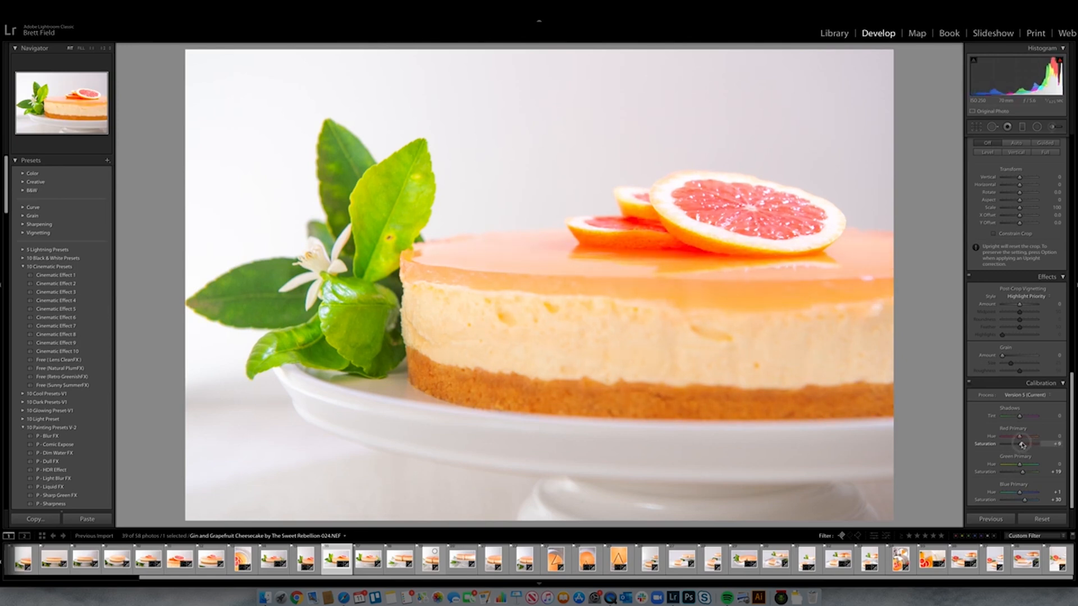
{"action": "left_click_drag", "start_coordinate": [1020, 436], "coordinate": [1020, 446]}
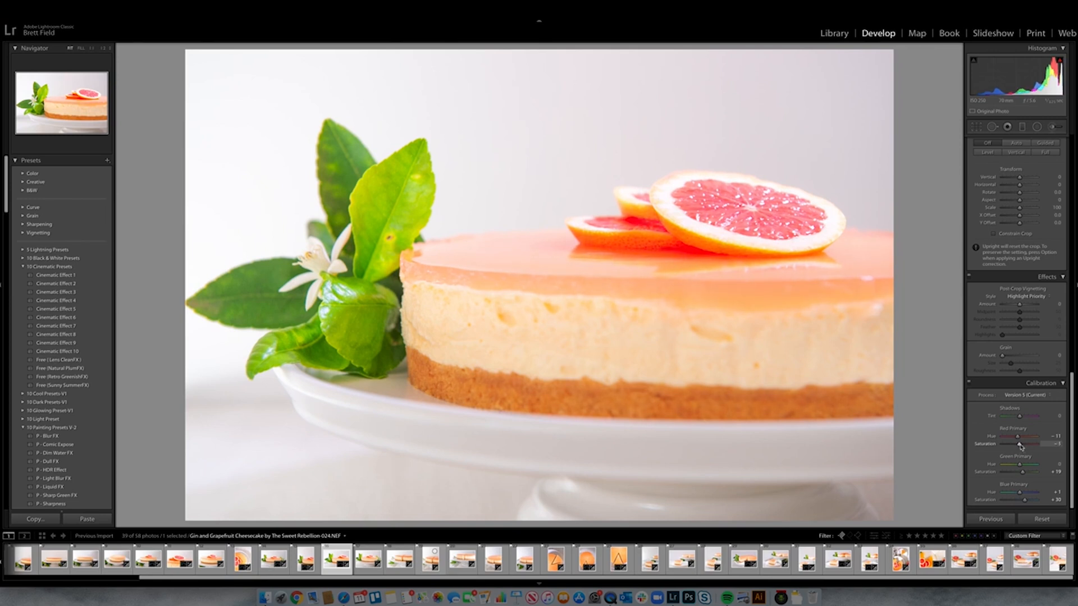
{"action": "left_click_drag", "start_coordinate": [1020, 450], "coordinate": [1020, 449]}
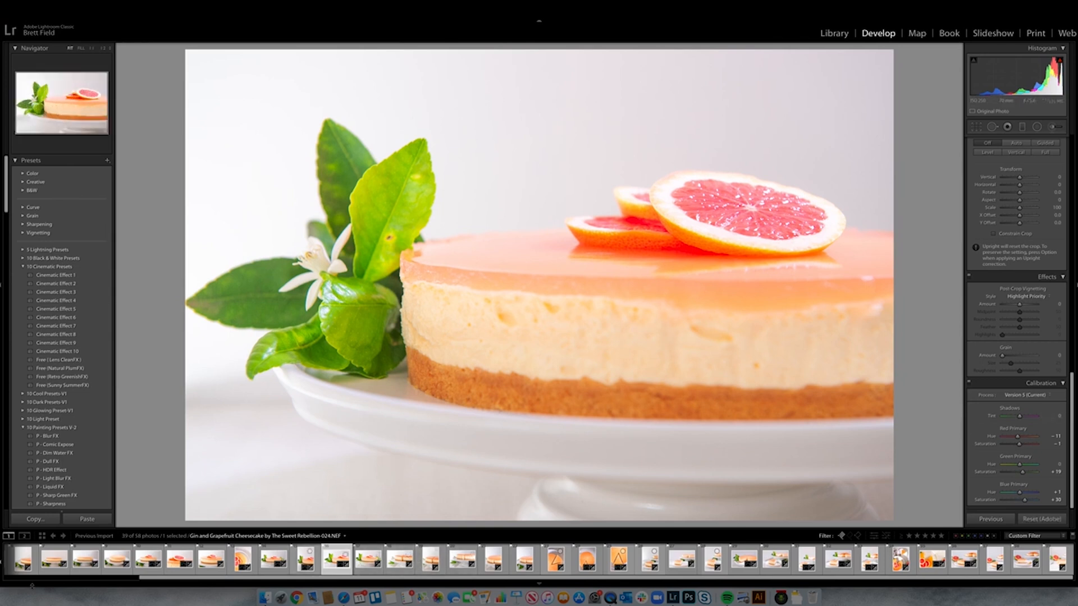
Synchronize only the calibration settings of photo 024 to all photos from 001 through 024.
{"action": "left_click_drag", "start_coordinate": [157, 578], "coordinate": [19, 587]}
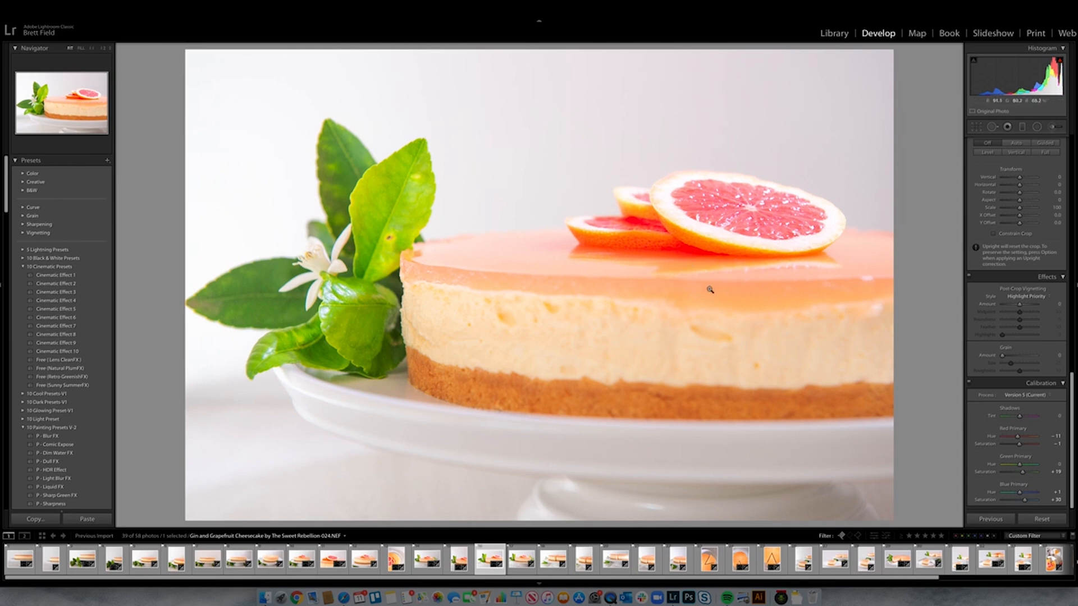
{"action": "left_click", "coordinate": [23, 568]}
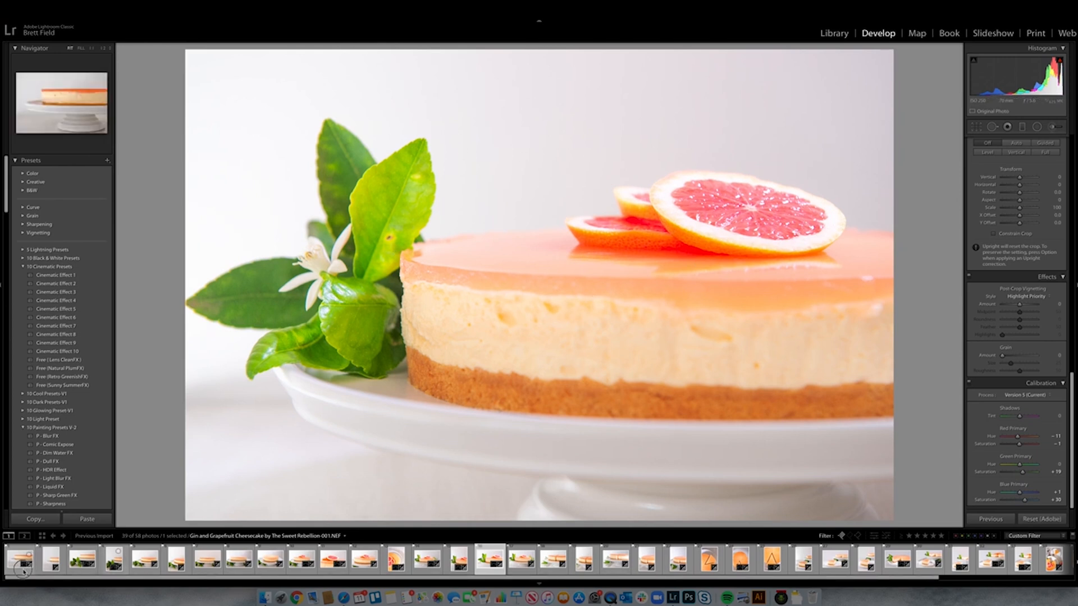
{"action": "left_click", "coordinate": [490, 560], "text": "shift"}
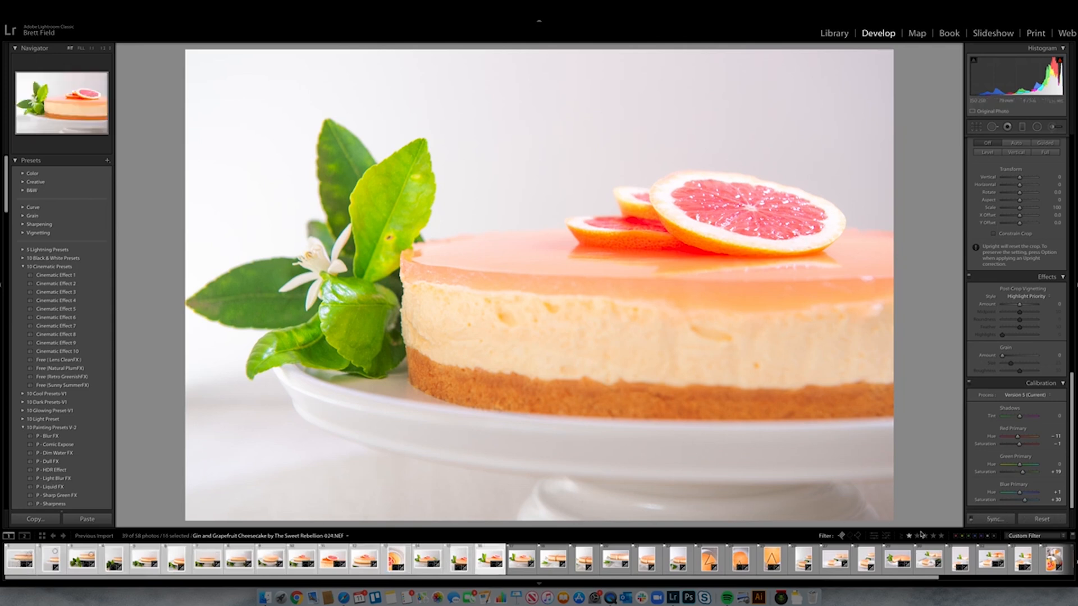
{"action": "left_click", "coordinate": [995, 520]}
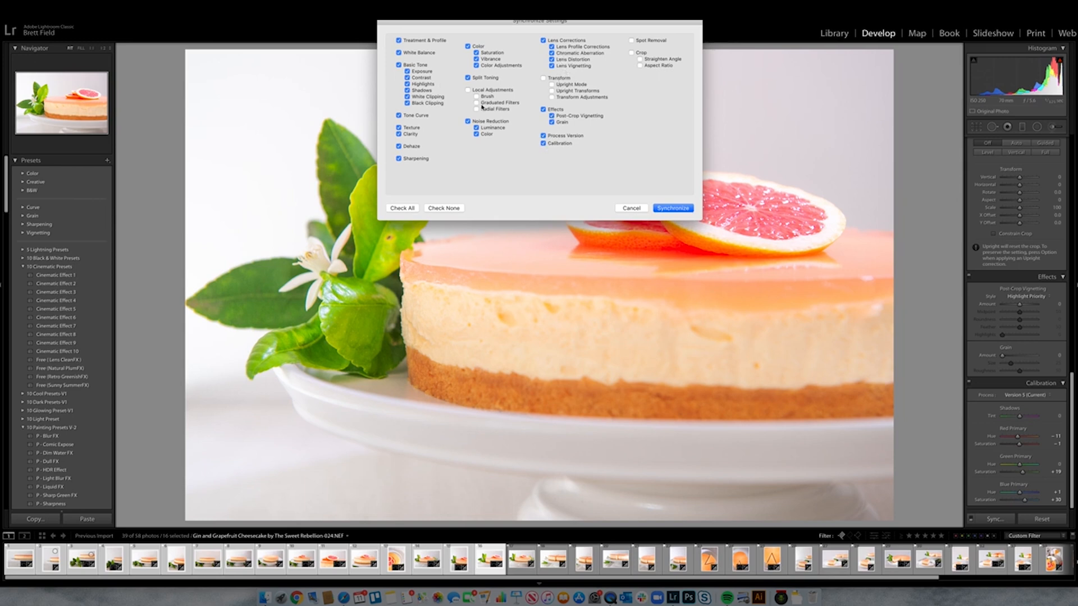
{"action": "left_click", "coordinate": [399, 40]}
{"action": "left_click", "coordinate": [398, 52]}
{"action": "left_click", "coordinate": [398, 65]}
{"action": "left_click", "coordinate": [398, 115]}
{"action": "left_click", "coordinate": [399, 128]}
{"action": "left_click", "coordinate": [399, 146]}
{"action": "left_click", "coordinate": [399, 159]}
{"action": "left_click", "coordinate": [467, 121]}
{"action": "left_click", "coordinate": [468, 78]}
{"action": "left_click", "coordinate": [468, 46]}
{"action": "left_click", "coordinate": [543, 40]}
{"action": "left_click", "coordinate": [543, 109]}
{"action": "left_click", "coordinate": [543, 136]}
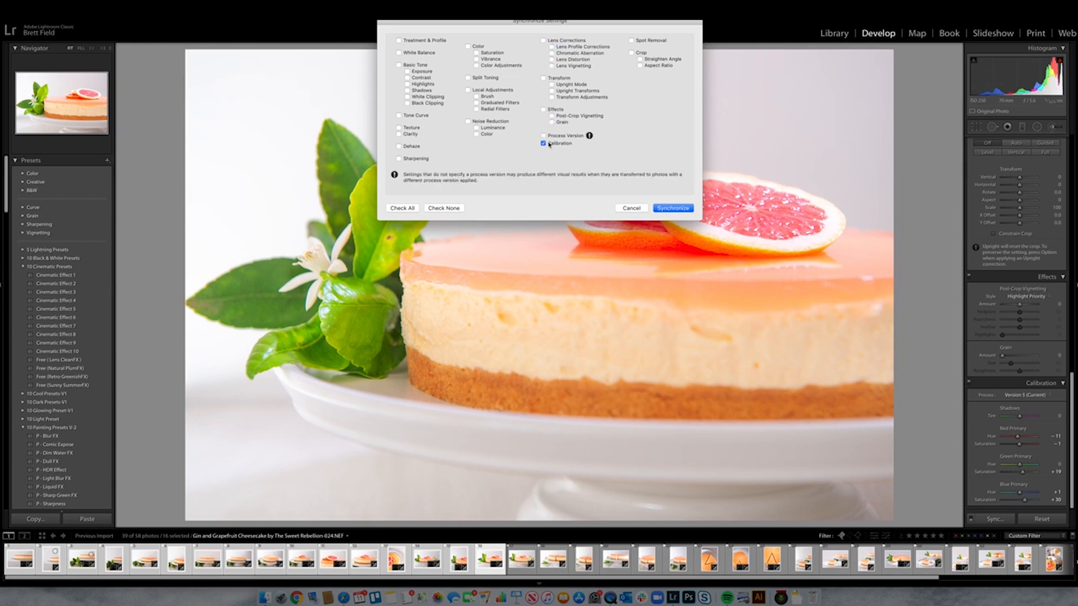
{"action": "left_click", "coordinate": [674, 209]}
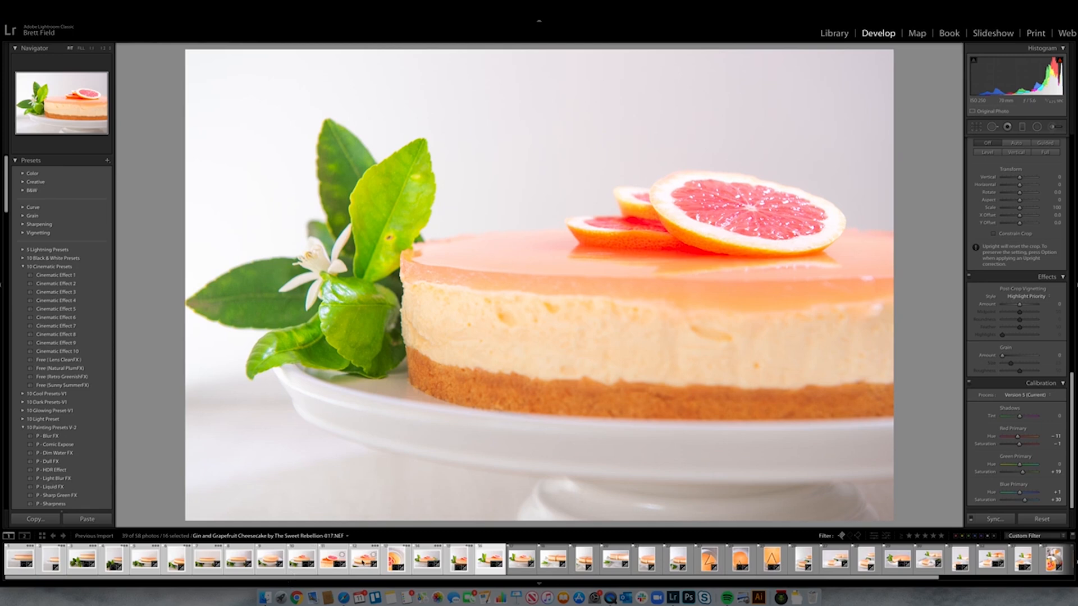
Check the calibration on the overhead shot 020, the whole-cake shots before it, and photos 022, 024 and 025.
{"action": "left_click", "coordinate": [386, 568]}
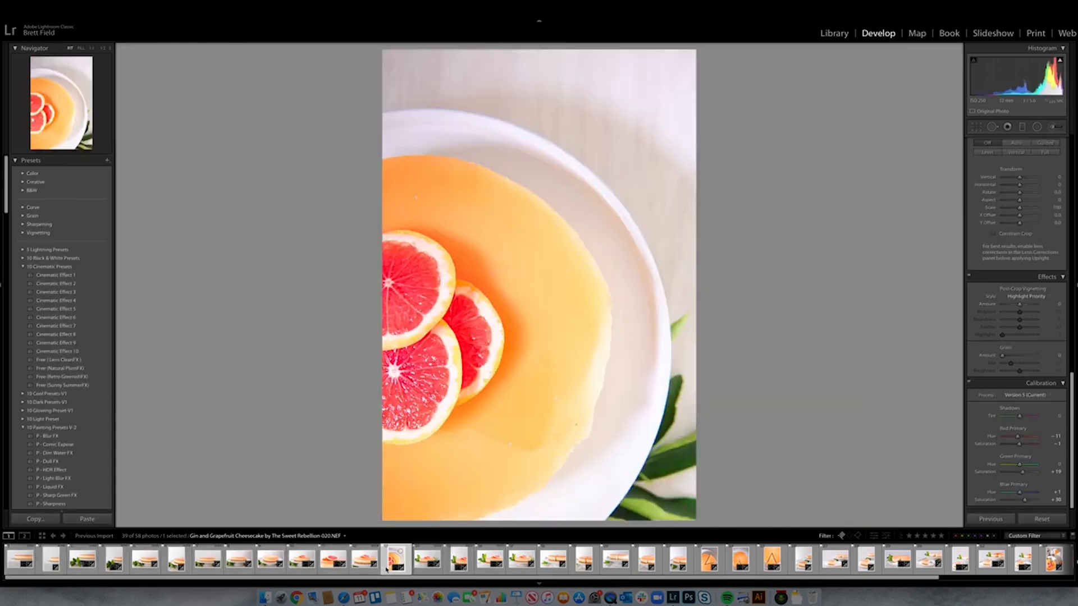
{"action": "key", "text": "Left"}
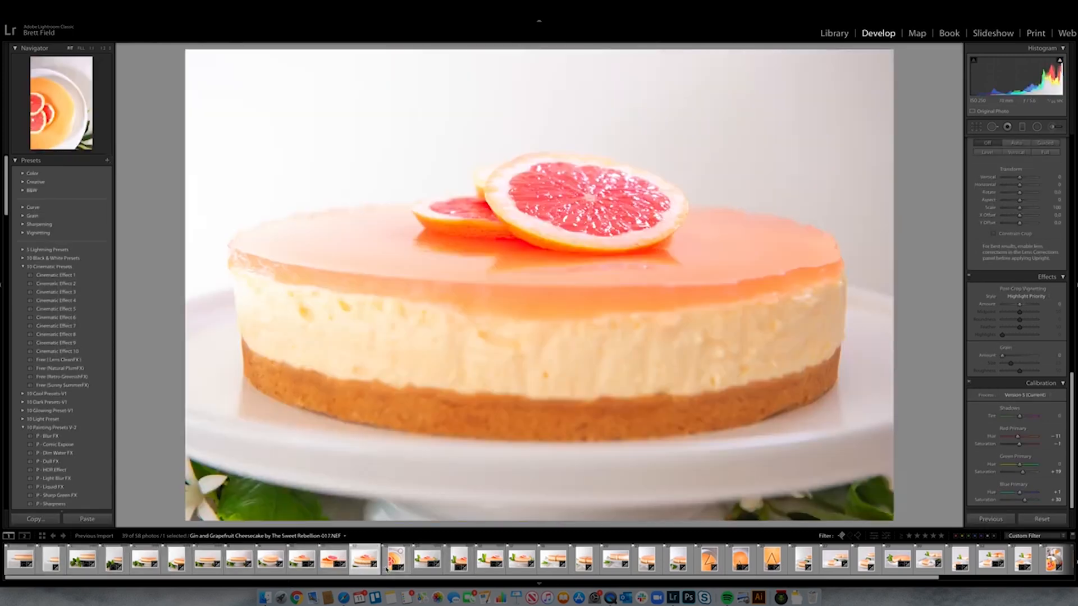
{"action": "key", "text": "Left"}
{"action": "key", "text": "Left"}
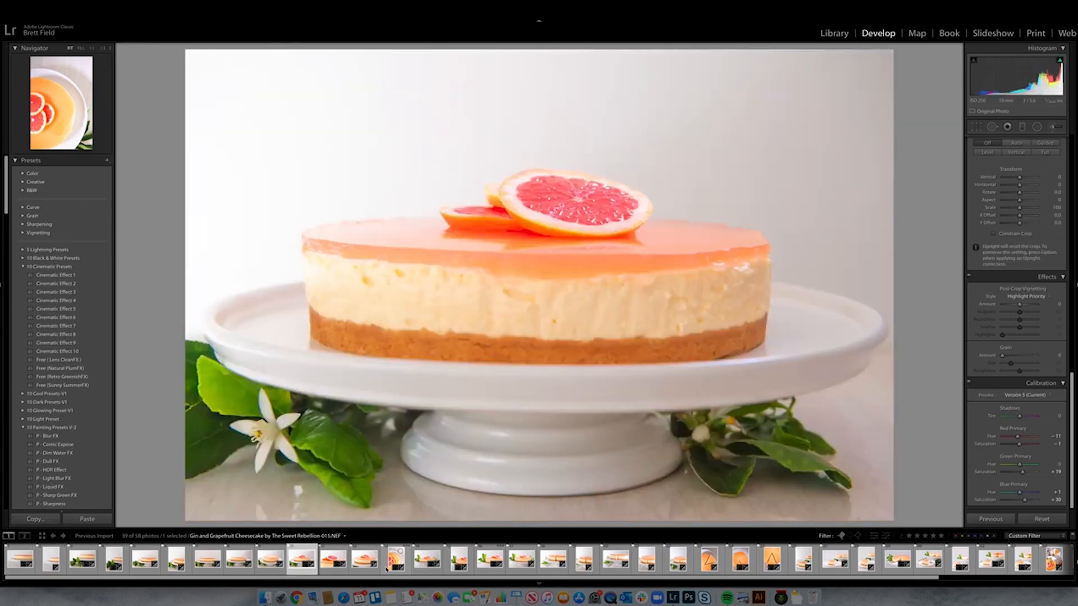
{"action": "key", "text": "Left"}
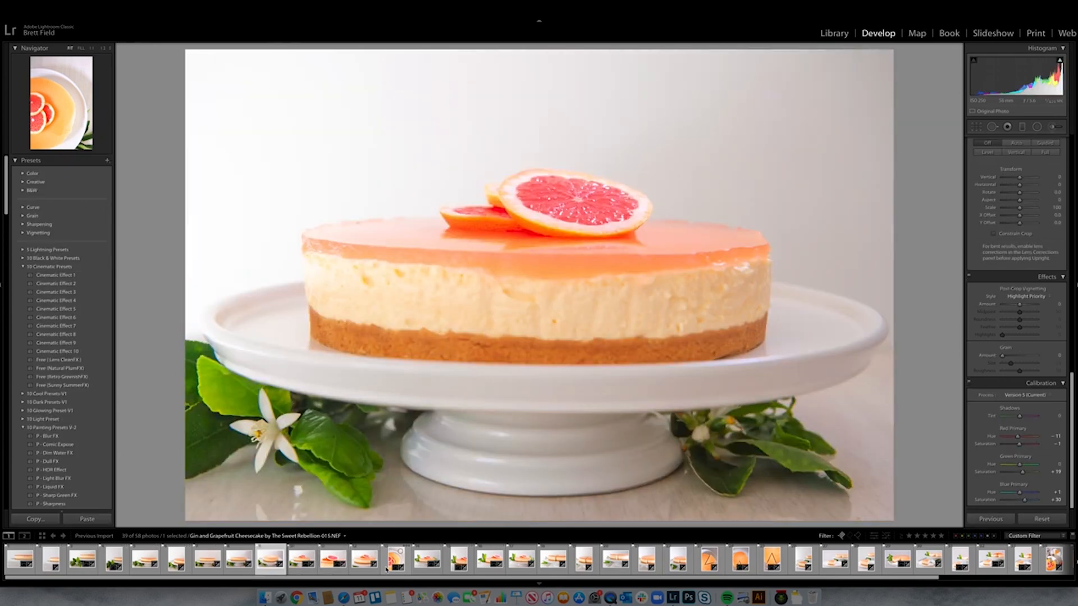
{"action": "left_click", "coordinate": [522, 568]}
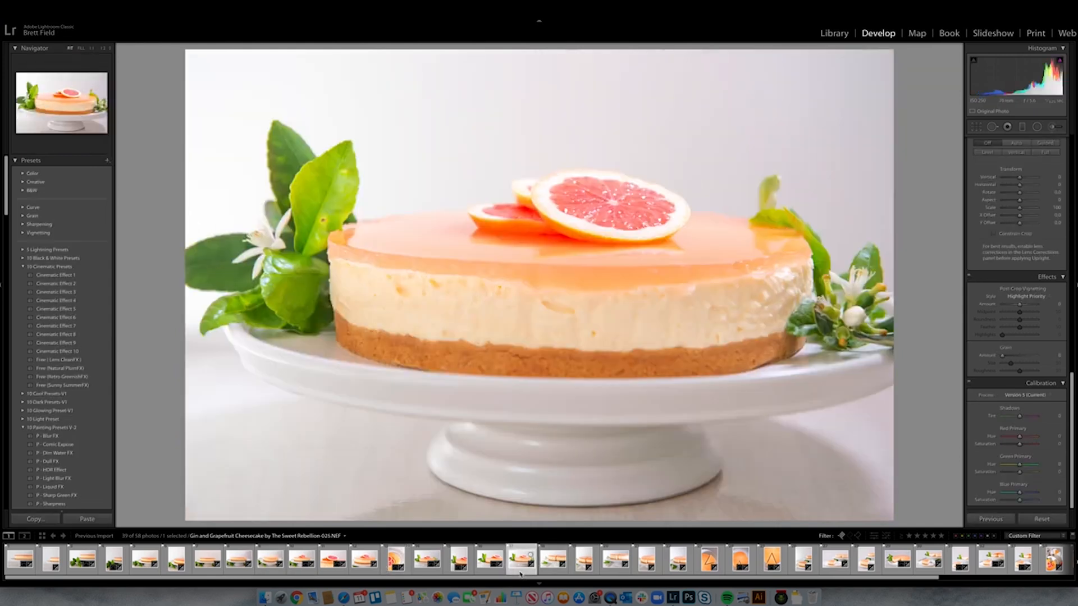
{"action": "left_click", "coordinate": [494, 572]}
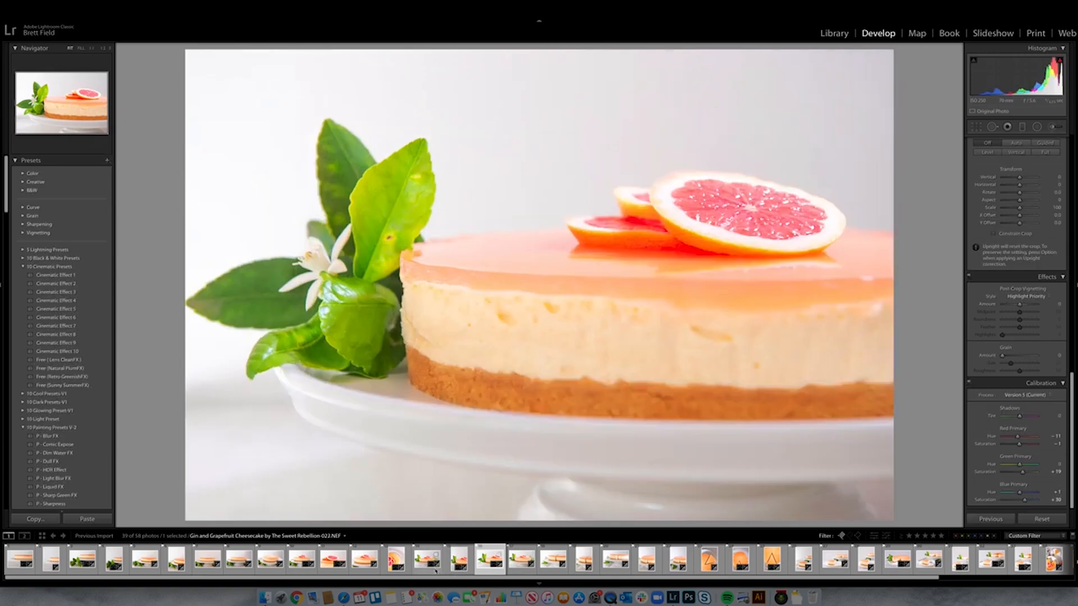
{"action": "left_click", "coordinate": [431, 572]}
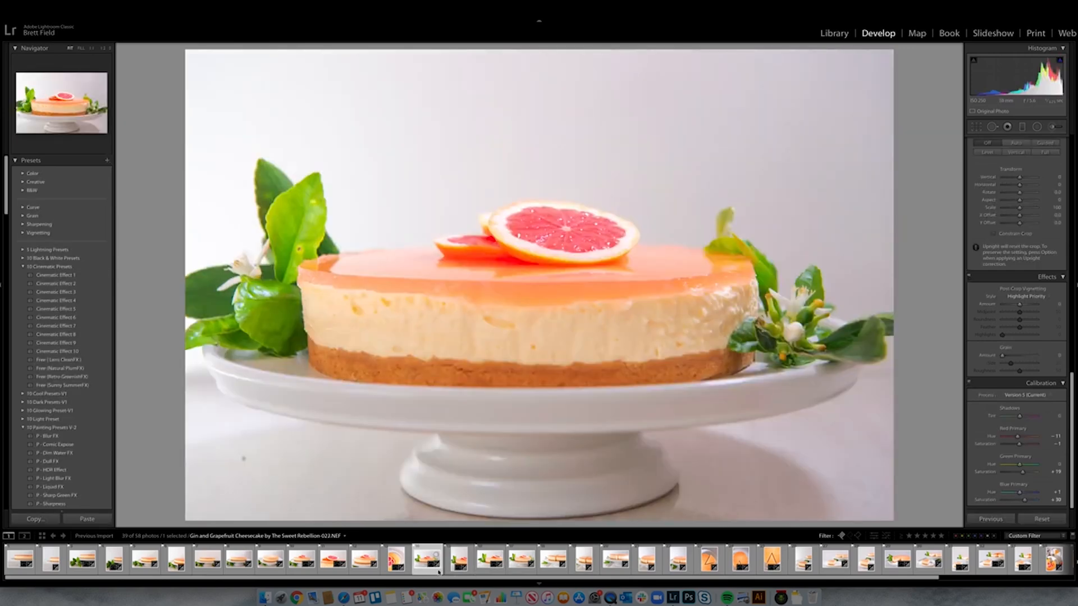
{"action": "left_click", "coordinate": [509, 568]}
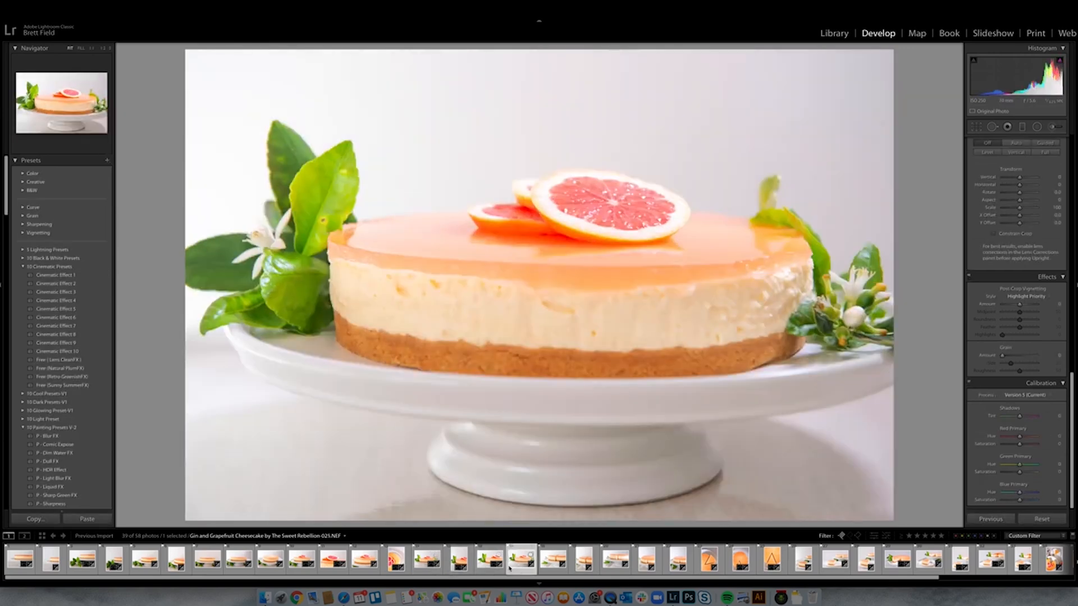
Synchronize the calibration settings of photo 024 to all photos after it, through the last one.
{"action": "left_click", "coordinate": [491, 571]}
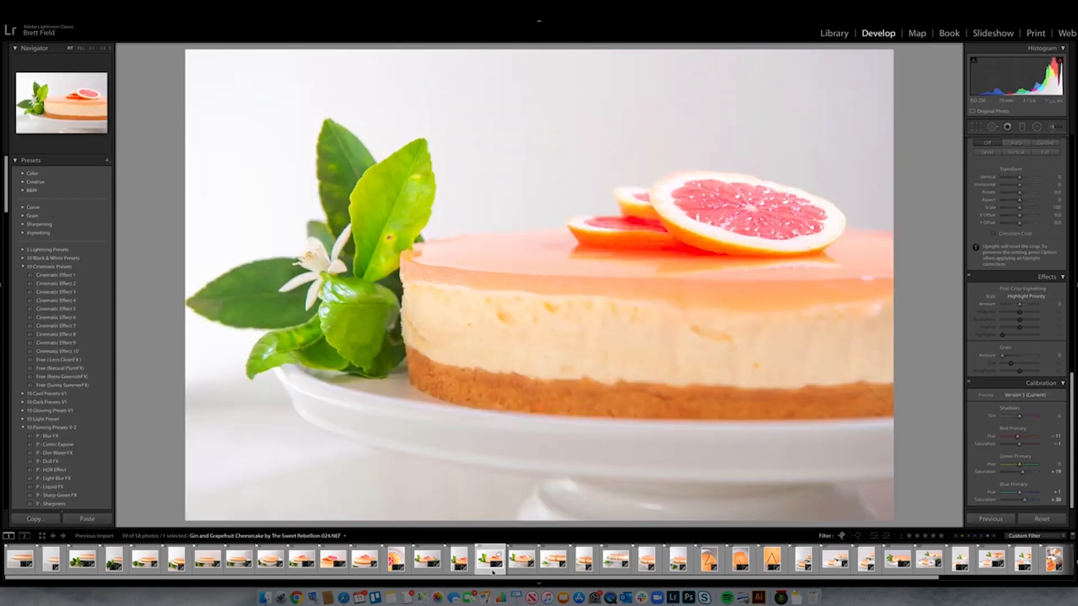
{"action": "scroll", "coordinate": [1022, 567], "scroll_direction": "right", "scroll_amount": 5}
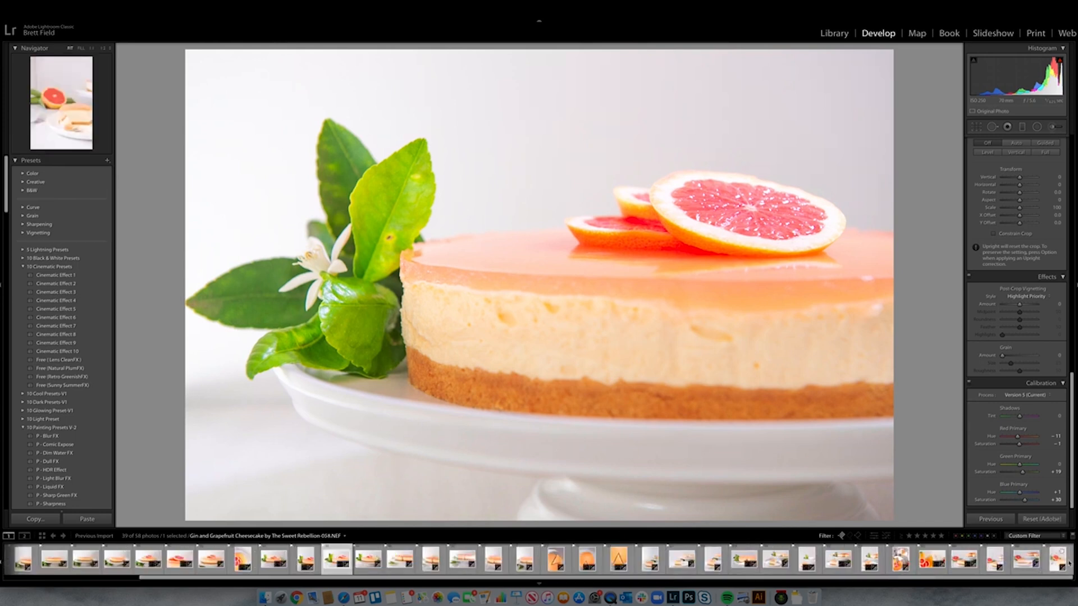
{"action": "left_click", "coordinate": [1058, 559], "text": "shift"}
{"action": "left_click", "coordinate": [992, 519]}
{"action": "key", "text": "Return"}
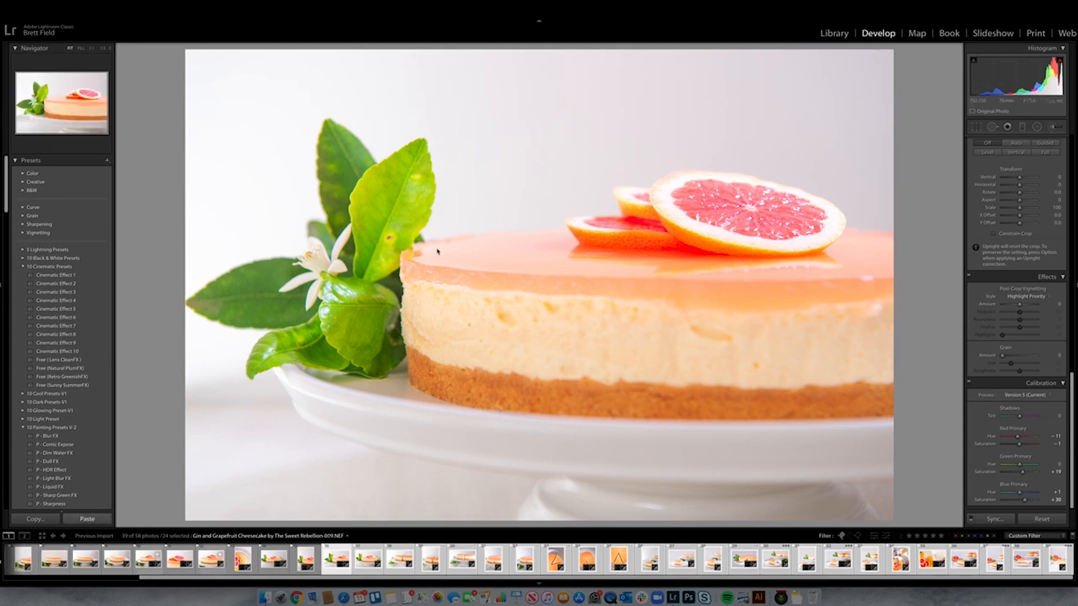
Heal the yellow blemishes on the bright upright leaf in photo 024 with Spot Removal.
{"action": "left_click", "coordinate": [336, 560]}
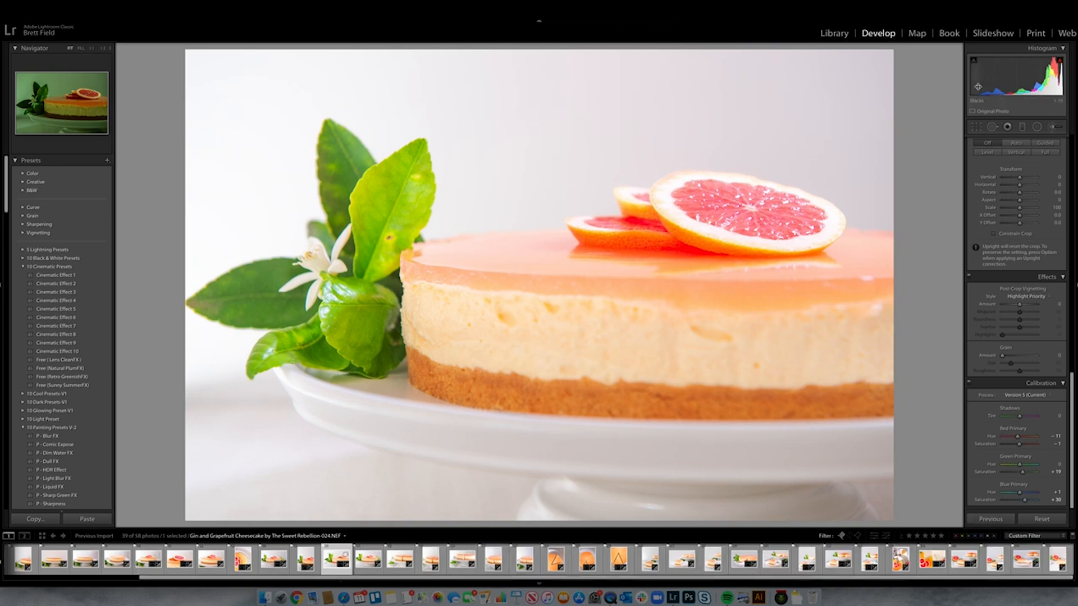
{"action": "left_click", "coordinate": [992, 127]}
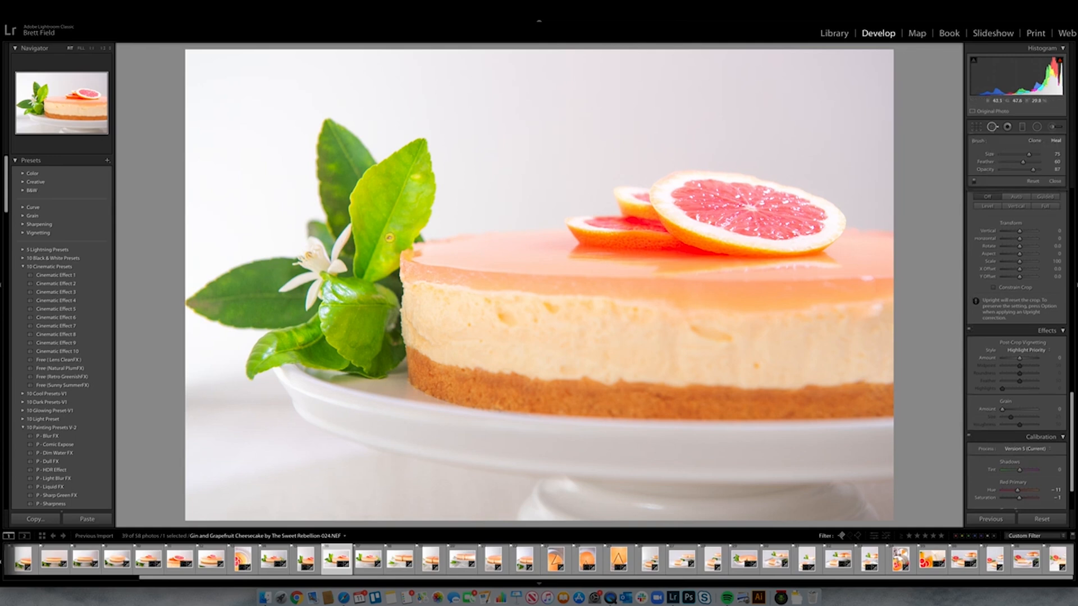
{"action": "left_click", "coordinate": [389, 238]}
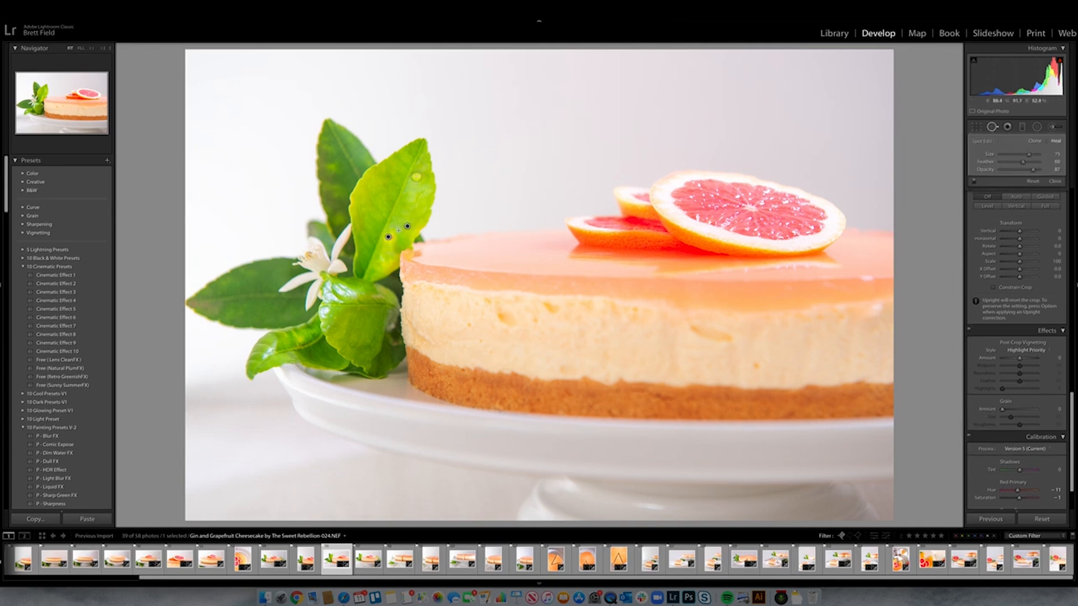
{"action": "left_click", "coordinate": [416, 176]}
{"action": "left_click_drag", "start_coordinate": [420, 157], "coordinate": [414, 197]}
Heal the pits and marks in the creamy side of the cheesecake in photo 024.
{"action": "left_click_drag", "start_coordinate": [690, 325], "coordinate": [734, 343]}
{"action": "left_click", "coordinate": [756, 367]}
{"action": "left_click_drag", "start_coordinate": [499, 310], "coordinate": [516, 327]}
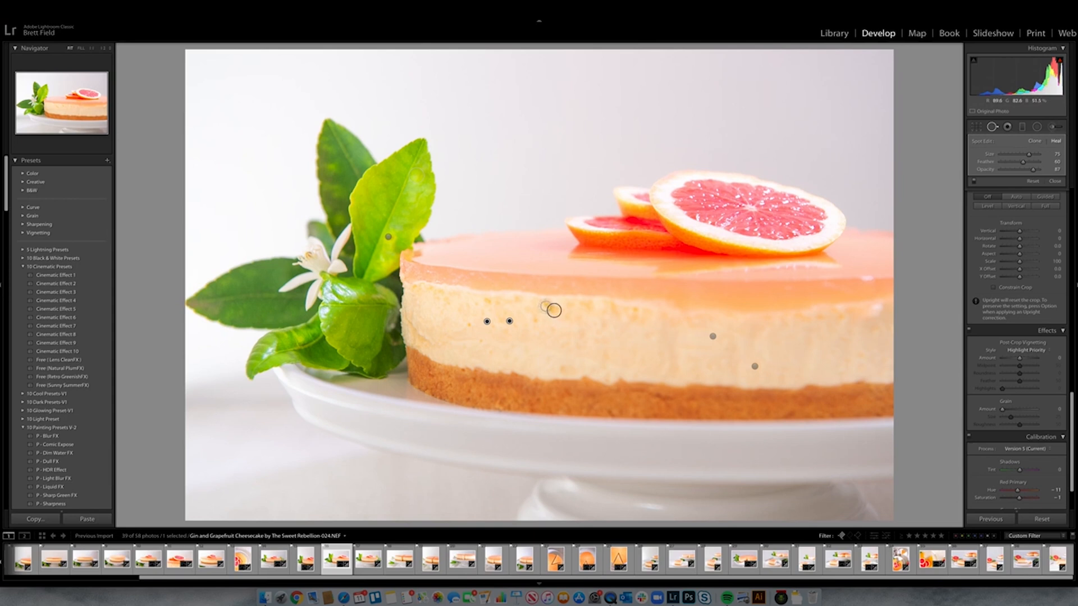
{"action": "left_click_drag", "start_coordinate": [560, 312], "coordinate": [543, 314]}
{"action": "left_click", "coordinate": [469, 325]}
Heal the blemishes on the leaf, the cheesecake side and the white background in vertical photo 023.
{"action": "left_click", "coordinate": [312, 557]}
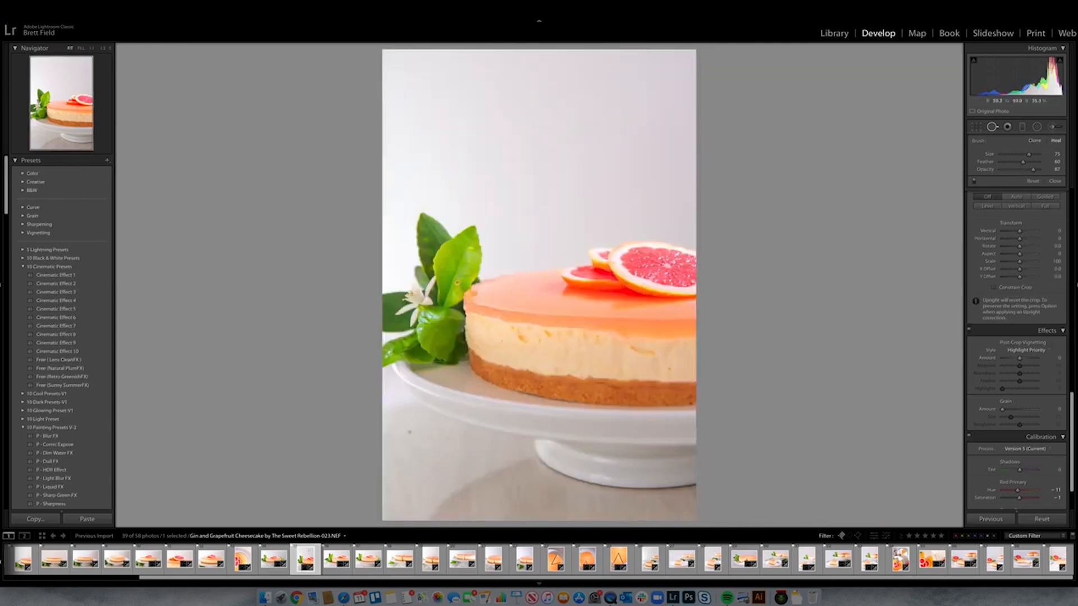
{"action": "left_click", "coordinate": [457, 282]}
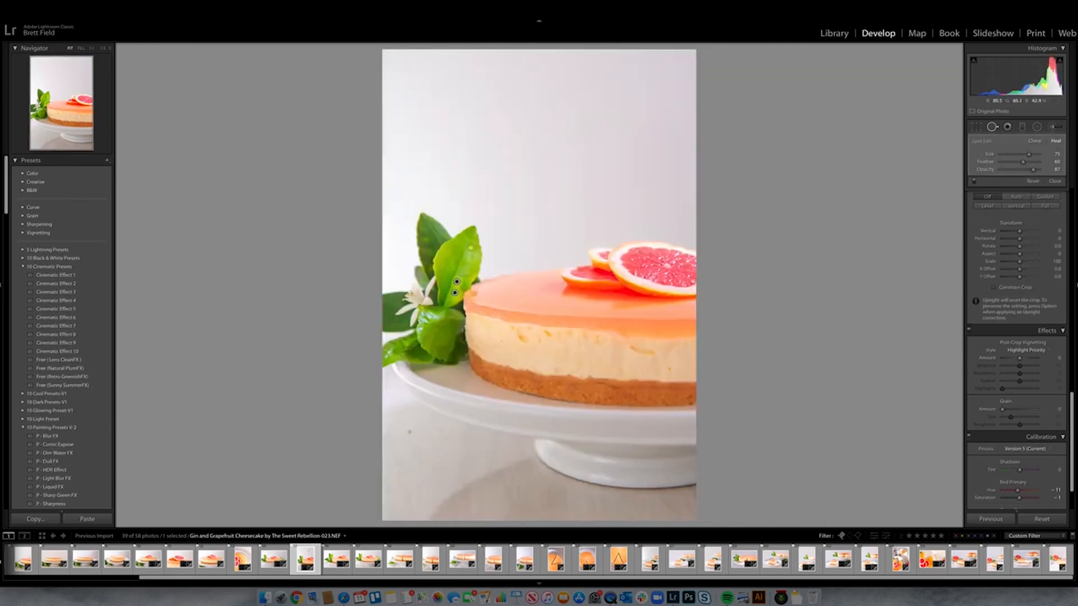
{"action": "left_click", "coordinate": [470, 247]}
{"action": "left_click_drag", "start_coordinate": [508, 326], "coordinate": [522, 340]}
{"action": "left_click", "coordinate": [410, 432]}
{"action": "left_click_drag", "start_coordinate": [484, 414], "coordinate": [430, 440]}
{"action": "left_click", "coordinate": [548, 334]}
{"action": "left_click", "coordinate": [644, 350]}
{"action": "left_click", "coordinate": [669, 369]}
Heal the pits in the cheesecake side in photo 022 and continue through the other photos up to horizontal slice shot 046.
{"action": "left_click", "coordinate": [275, 561]}
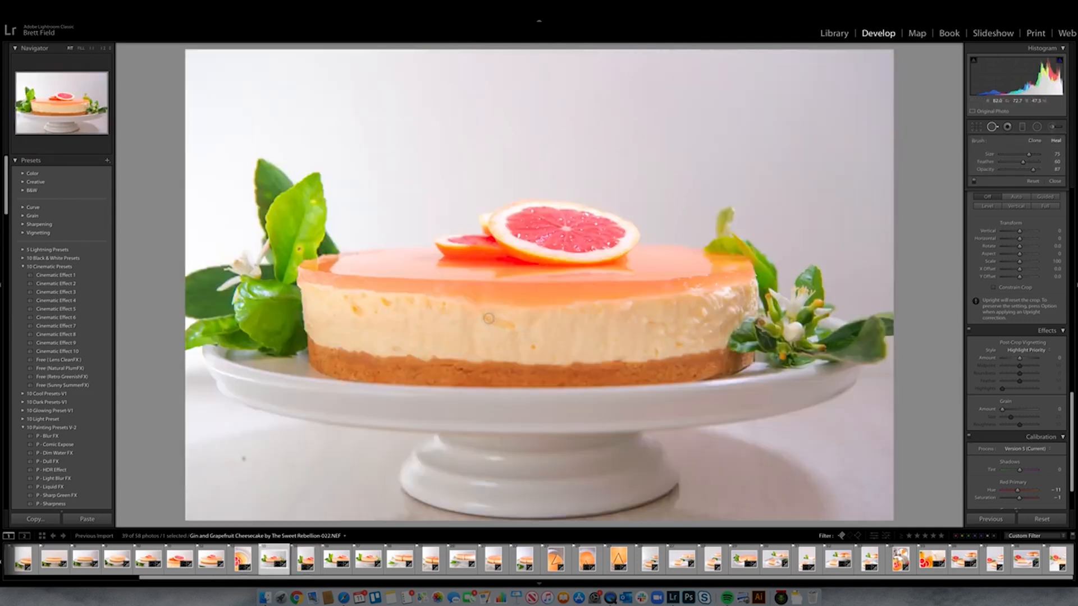
{"action": "mouse_move", "coordinate": [488, 318]}
{"action": "left_mouse_down"}
{"action": "mouse_move", "coordinate": [514, 325]}
{"action": "mouse_move", "coordinate": [505, 323]}
{"action": "left_mouse_up"}
{"action": "key", "text": "Right"}
{"action": "key", "text": "Right"}
{"action": "key", "text": "Right"}
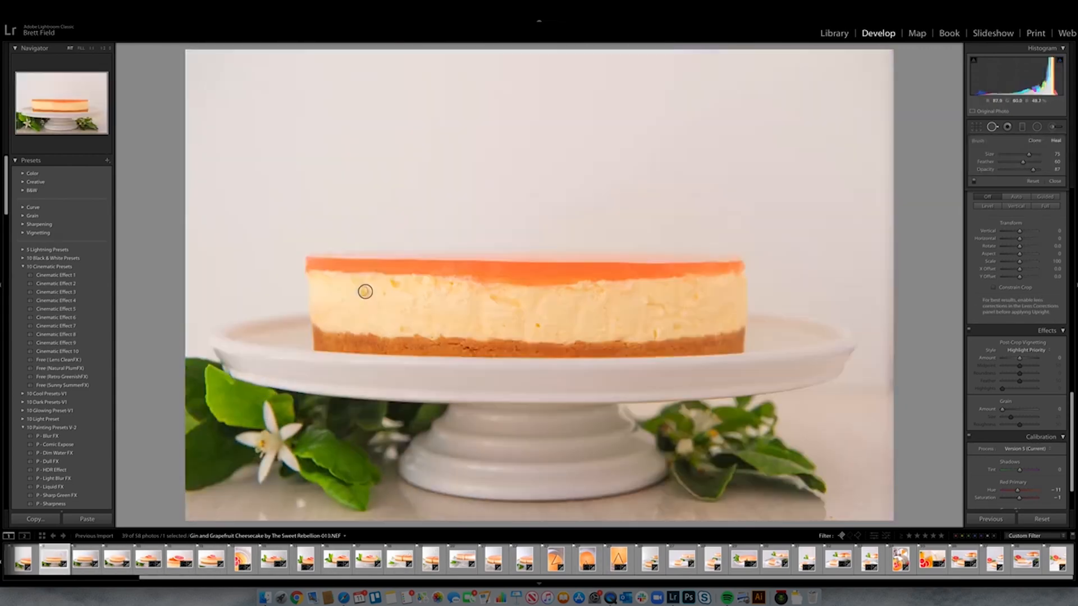
{"action": "key", "text": "Right"}
{"action": "key", "text": "Right"}
{"action": "key", "text": "Right"}
{"action": "key", "text": "Right"}
{"action": "key", "text": "Right"}
{"action": "key", "text": "Right"}
{"action": "key", "text": "Right"}
{"action": "key", "text": "Right"}
{"action": "key", "text": "Right"}
{"action": "key", "text": "Right"}
{"action": "key", "text": "Right"}
{"action": "key", "text": "Right"}
{"action": "key", "text": "Right"}
{"action": "key", "text": "Right"}
{"action": "key", "text": "Right"}
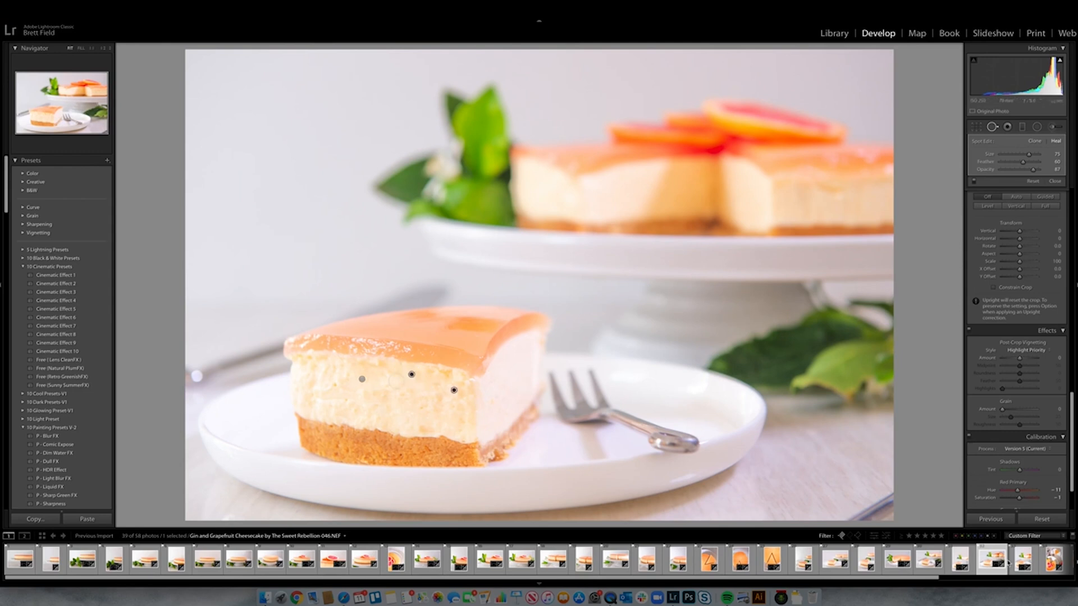
Heal three pits in the creamy side of the slice in vertical photo 047 and close Spot Removal.
{"action": "left_click", "coordinate": [1023, 561]}
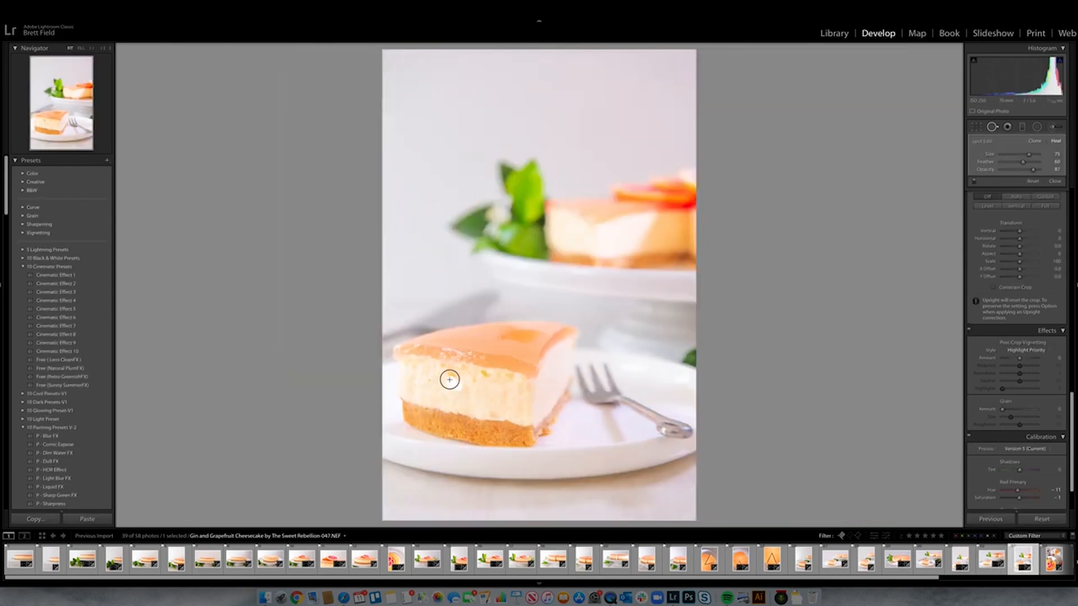
{"action": "left_click", "coordinate": [455, 377]}
{"action": "left_click", "coordinate": [475, 381]}
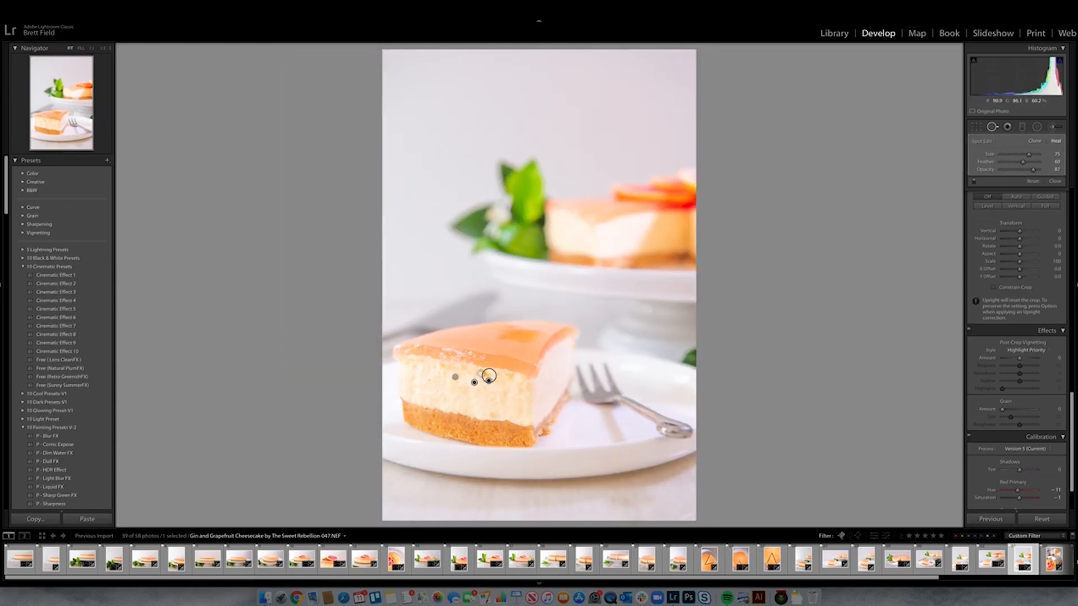
{"action": "left_click", "coordinate": [488, 377]}
{"action": "left_click_drag", "start_coordinate": [1071, 403], "coordinate": [1072, 169]}
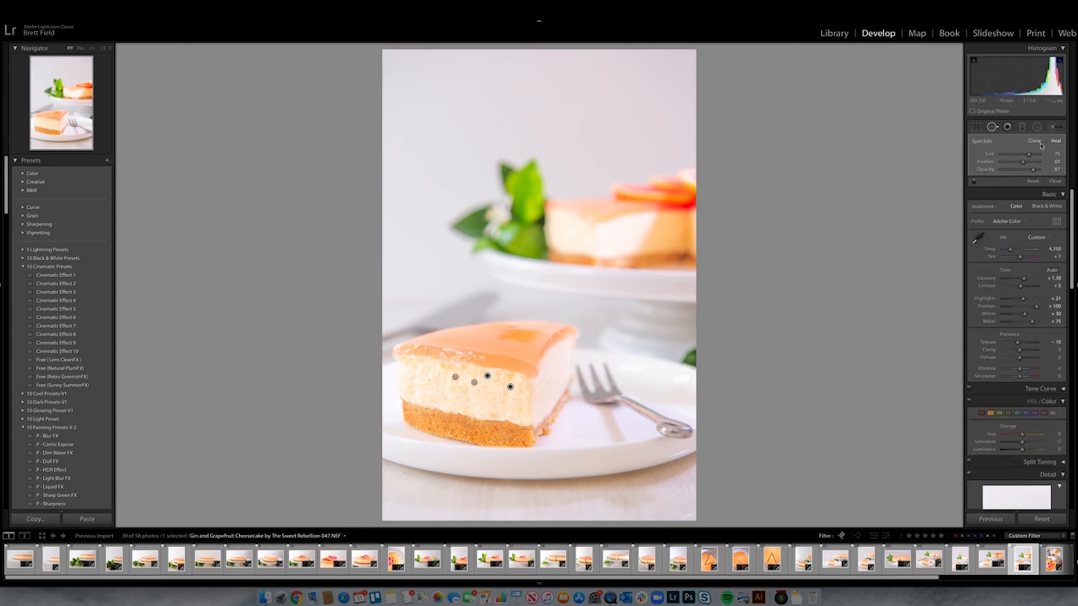
{"action": "left_click", "coordinate": [1007, 126]}
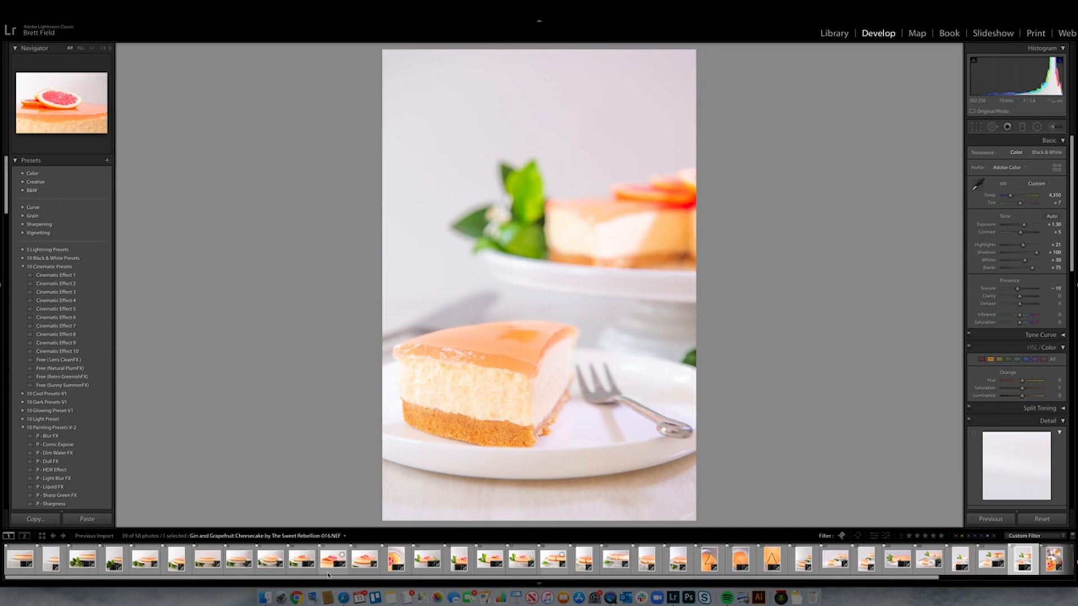
Select all the filtered cheesecake photos.
{"action": "key", "text": "super+a"}
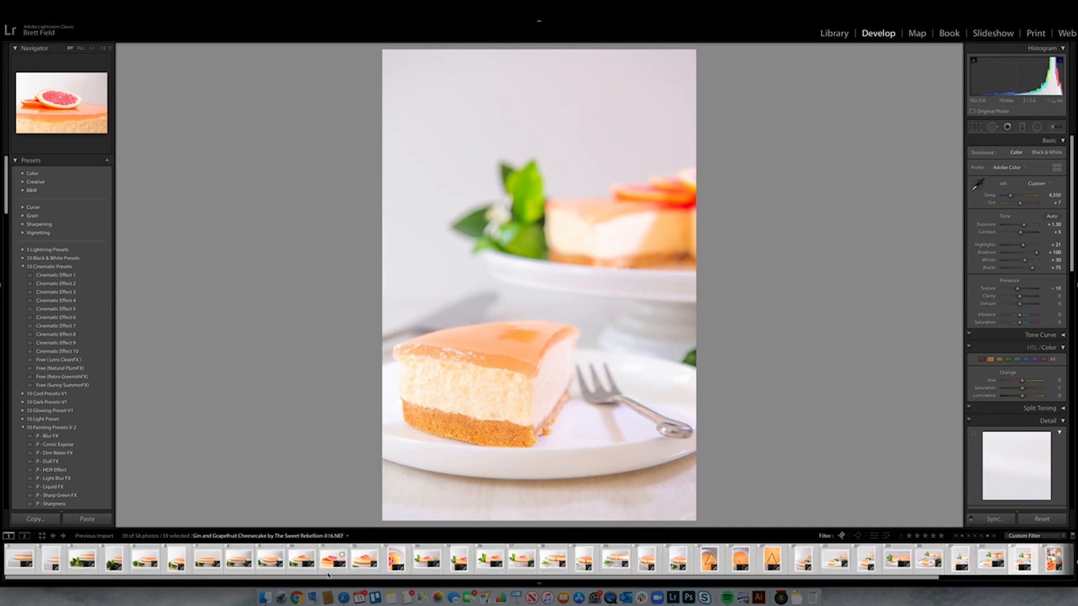